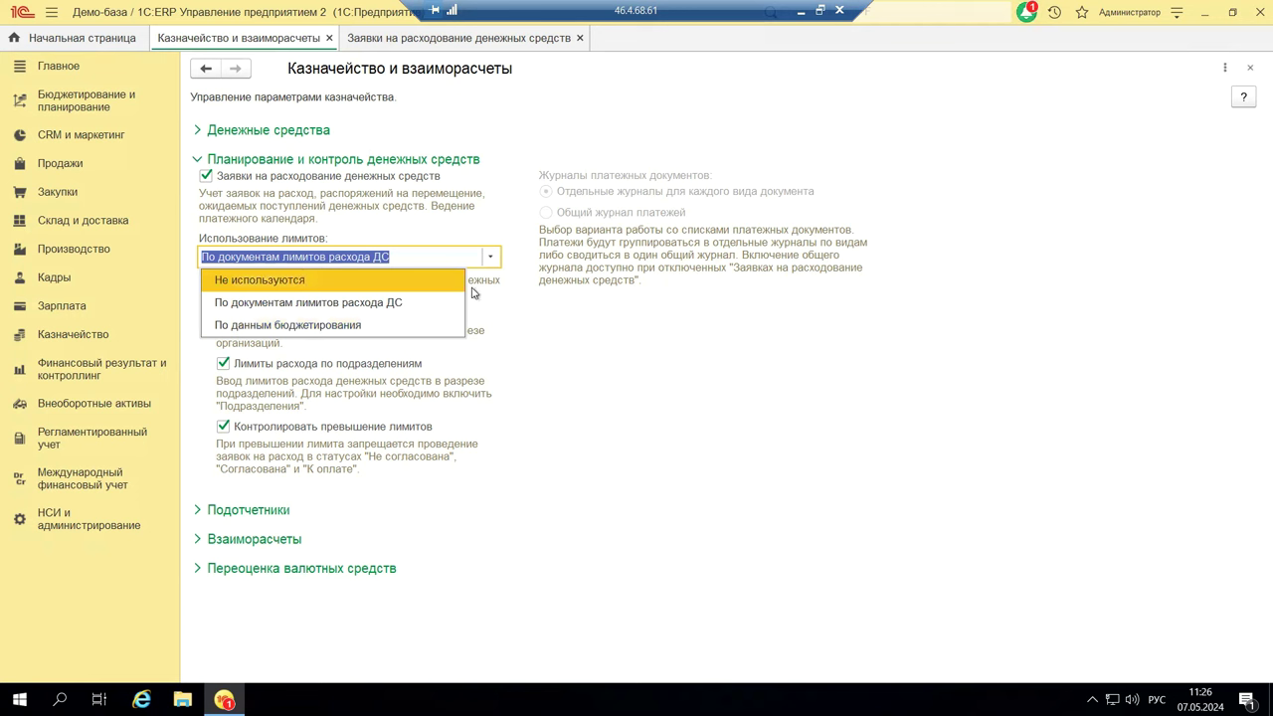
Step: Review the "Подотчетники" treasury settings, switching the option "Статусы авансовых отчетов" off and back on
{"action": "left_click", "coordinate": [580, 369]}
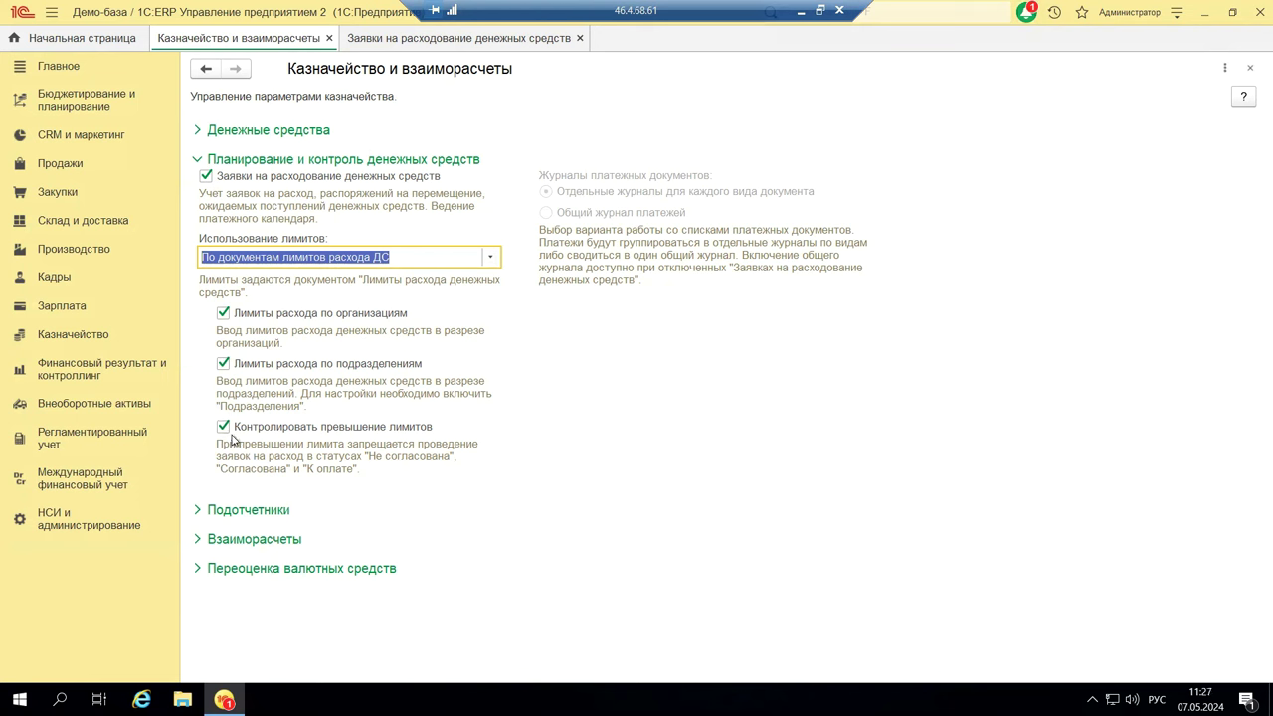
{"action": "left_click", "coordinate": [198, 162]}
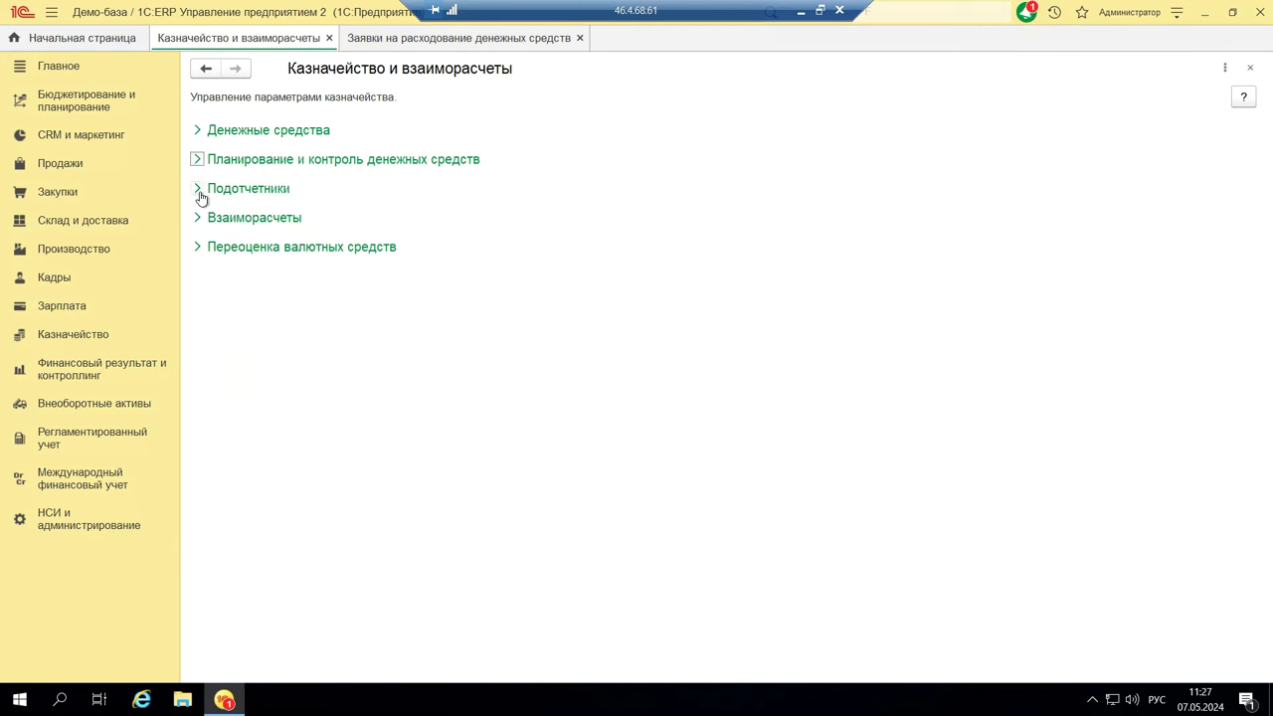
{"action": "left_click", "coordinate": [200, 193]}
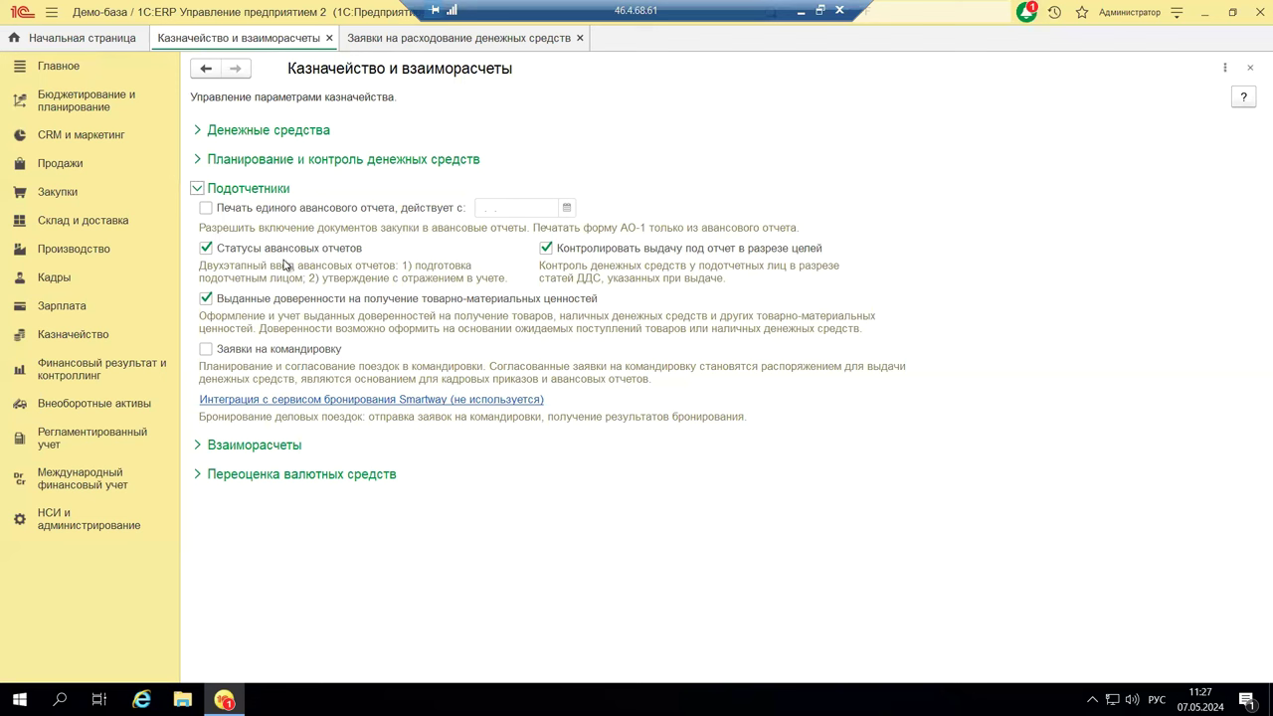
{"action": "left_click", "coordinate": [206, 250]}
{"action": "left_click", "coordinate": [205, 250]}
{"action": "left_click", "coordinate": [201, 190]}
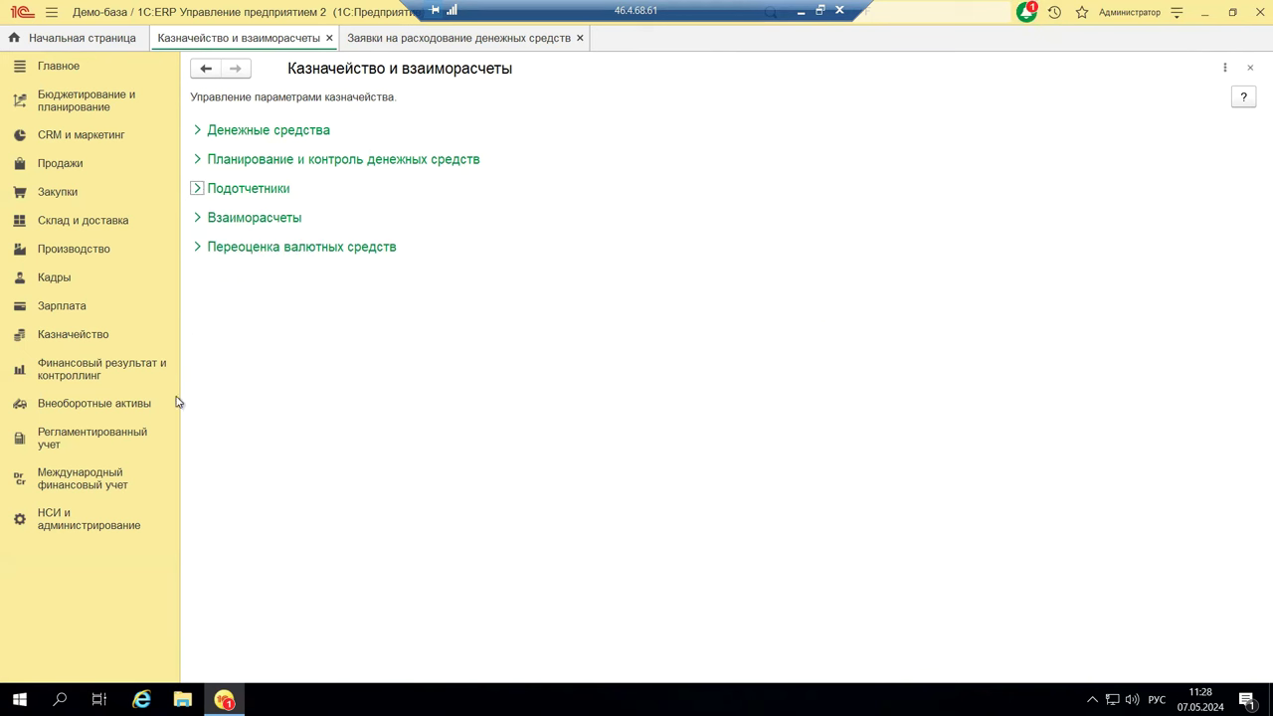
Step: Review the treasury settings in the "Взаиморасчеты" and "Переоценка валютных средств" sections
{"action": "left_click", "coordinate": [197, 218]}
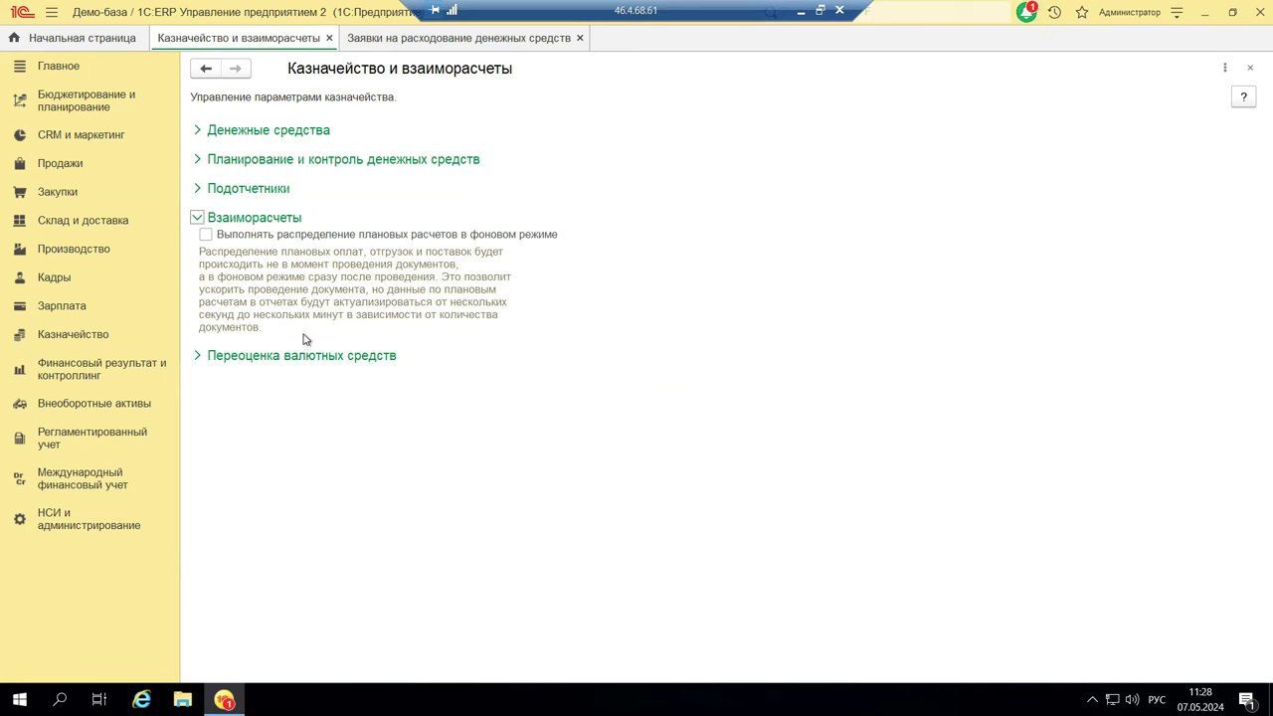
{"action": "left_click", "coordinate": [197, 219]}
{"action": "left_click", "coordinate": [193, 249]}
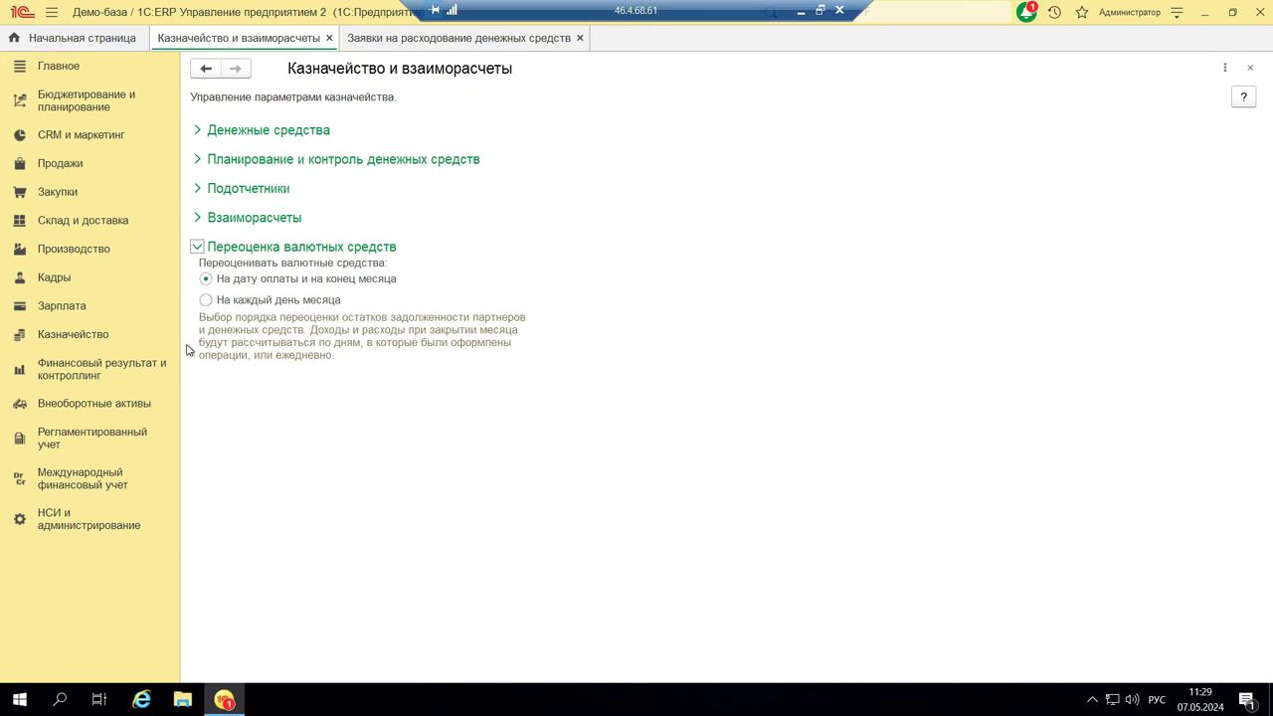
{"action": "left_click", "coordinate": [199, 250]}
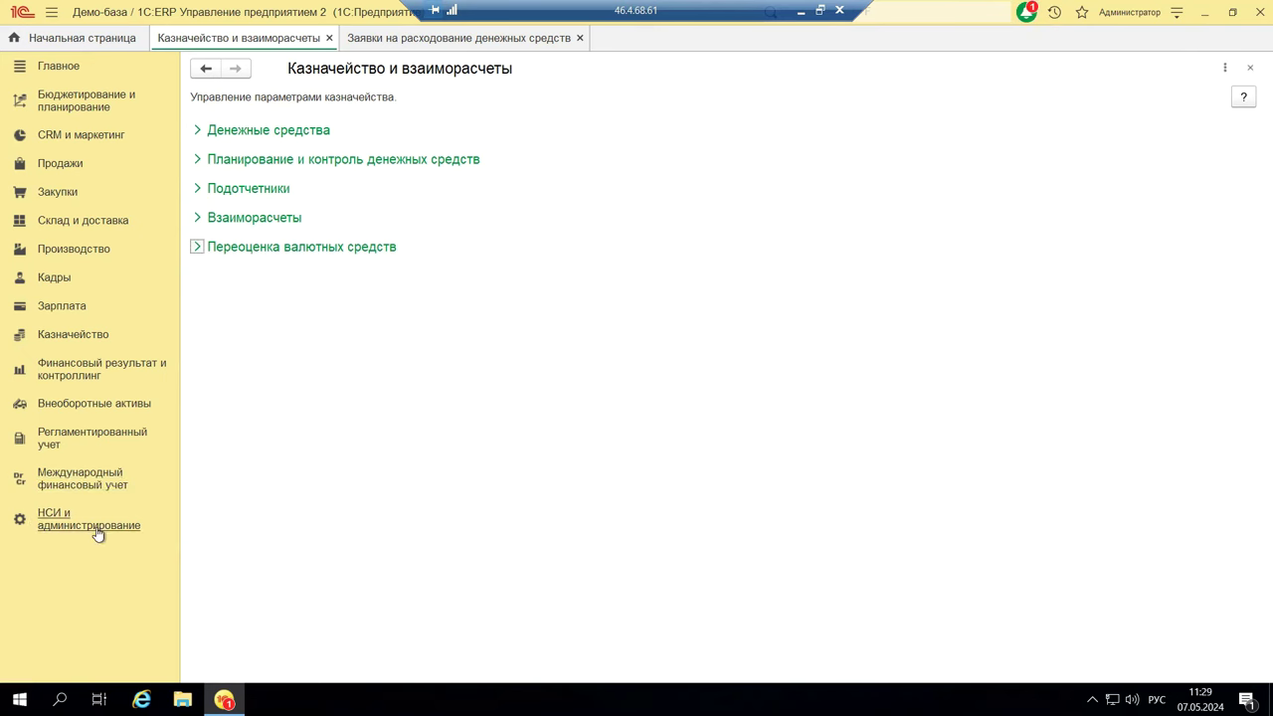
Step: Open the 100 000 RUB request with status "Не согласована" and payment date 07.05.2024 from the treasury list "Заявки на расходование ДС"
{"action": "left_click", "coordinate": [70, 514]}
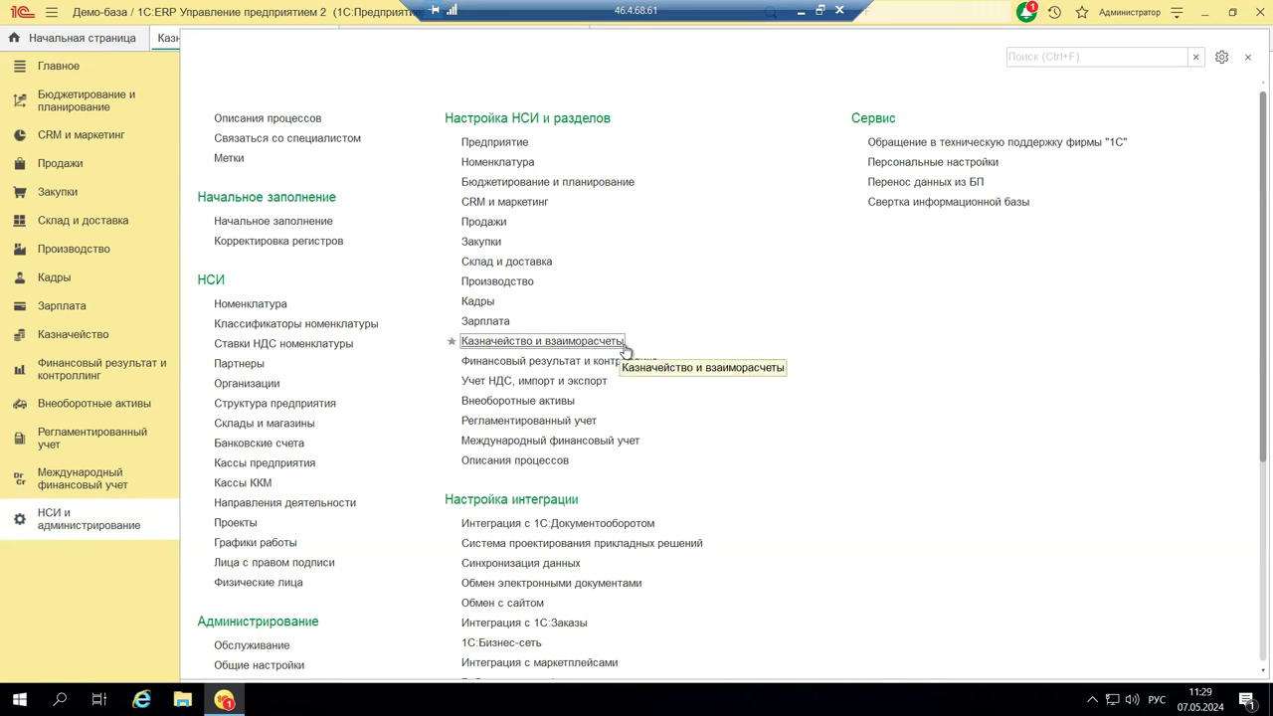
{"action": "left_click", "coordinate": [51, 339]}
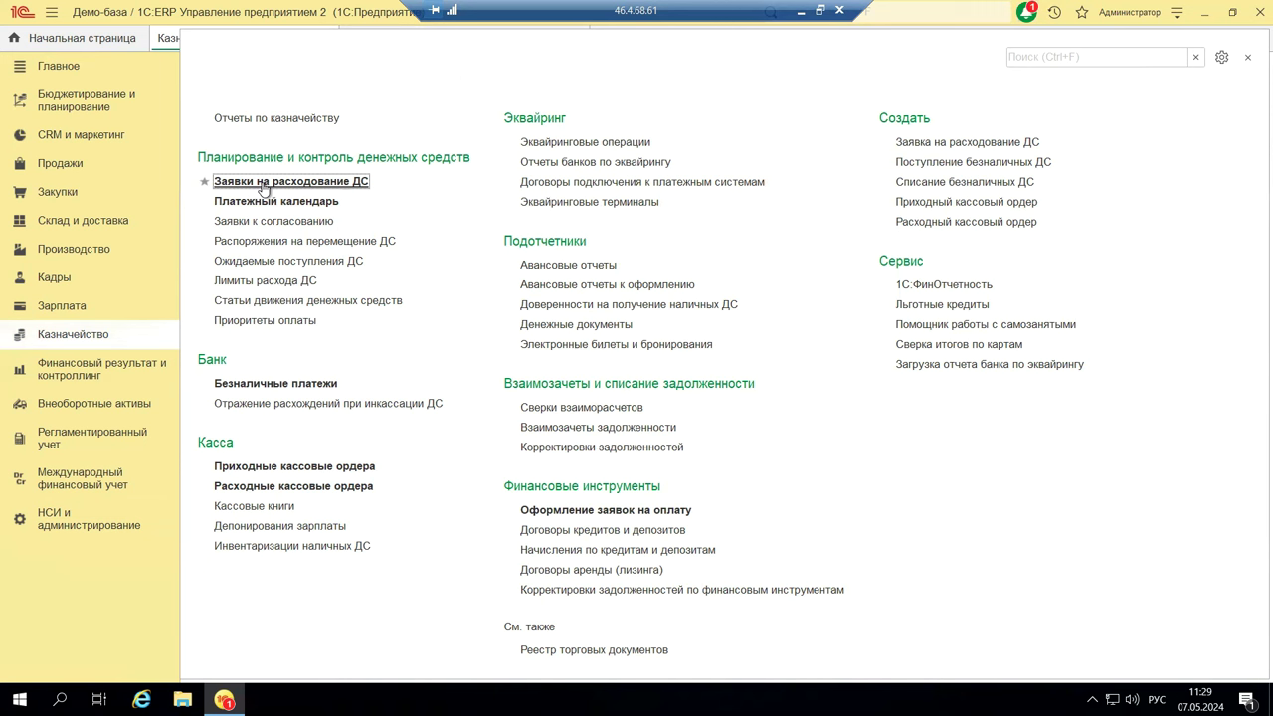
{"action": "left_click", "coordinate": [340, 184]}
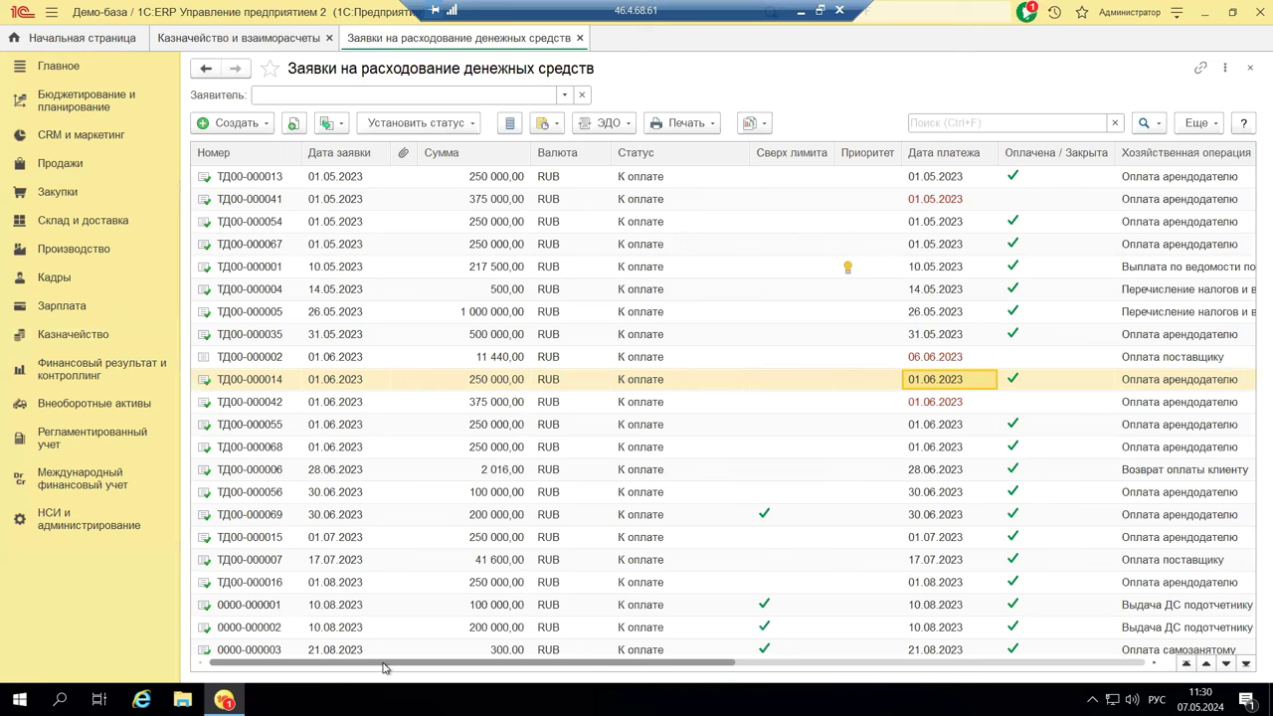
{"action": "scroll", "coordinate": [629, 600], "scroll_direction": "down", "scroll_amount": 1}
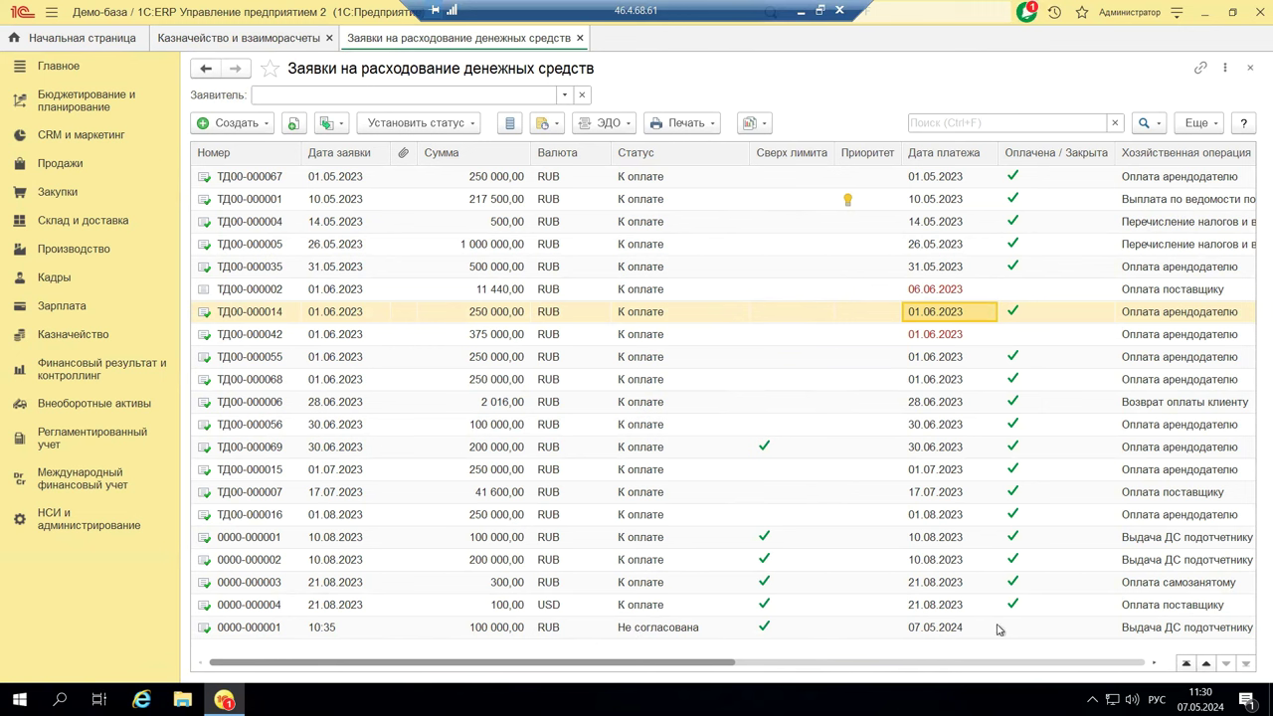
{"action": "left_click", "coordinate": [628, 634]}
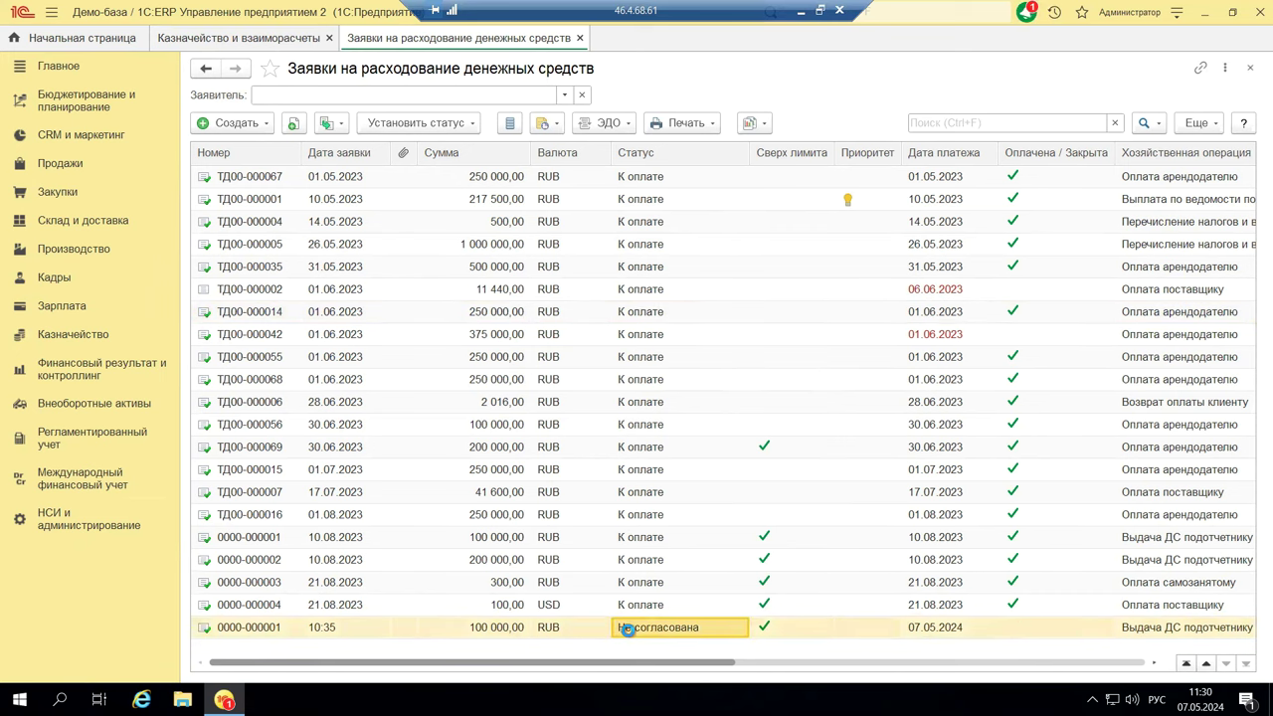
{"action": "double_click", "coordinate": [628, 634]}
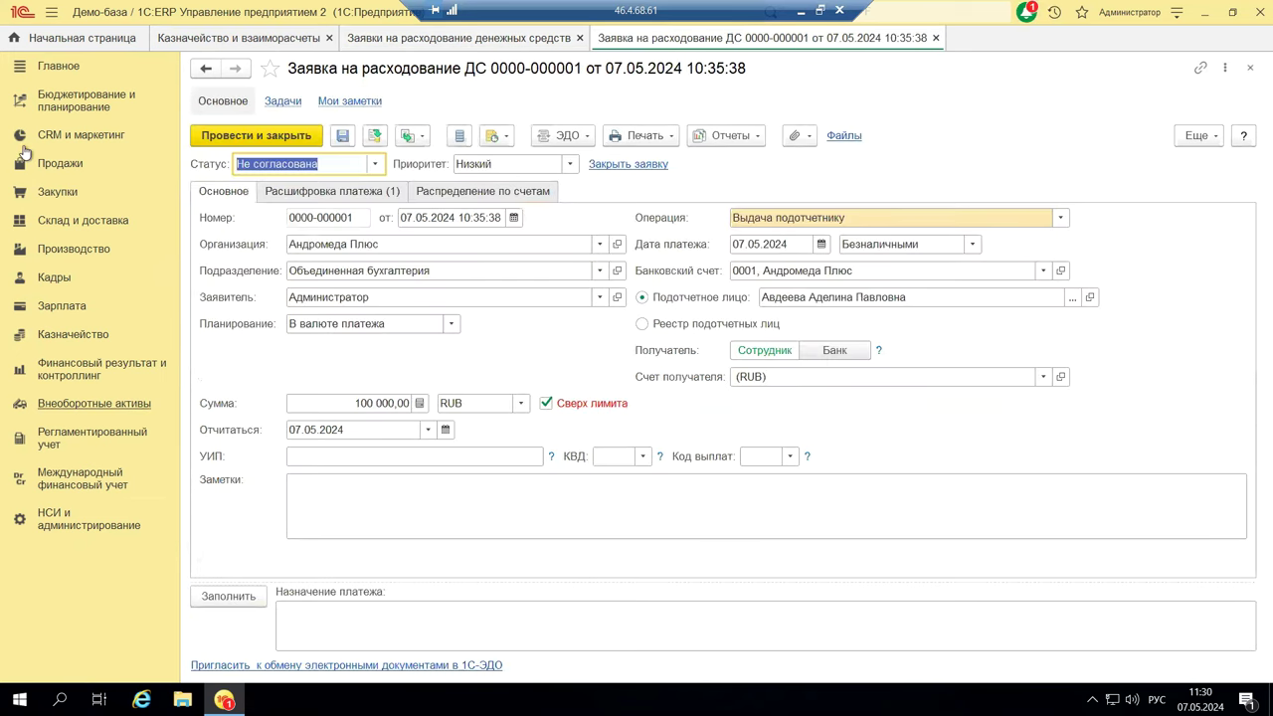
Step: Examine the available statuses and operation types of the expense request, as well as its payment date field
{"action": "left_click", "coordinate": [375, 165]}
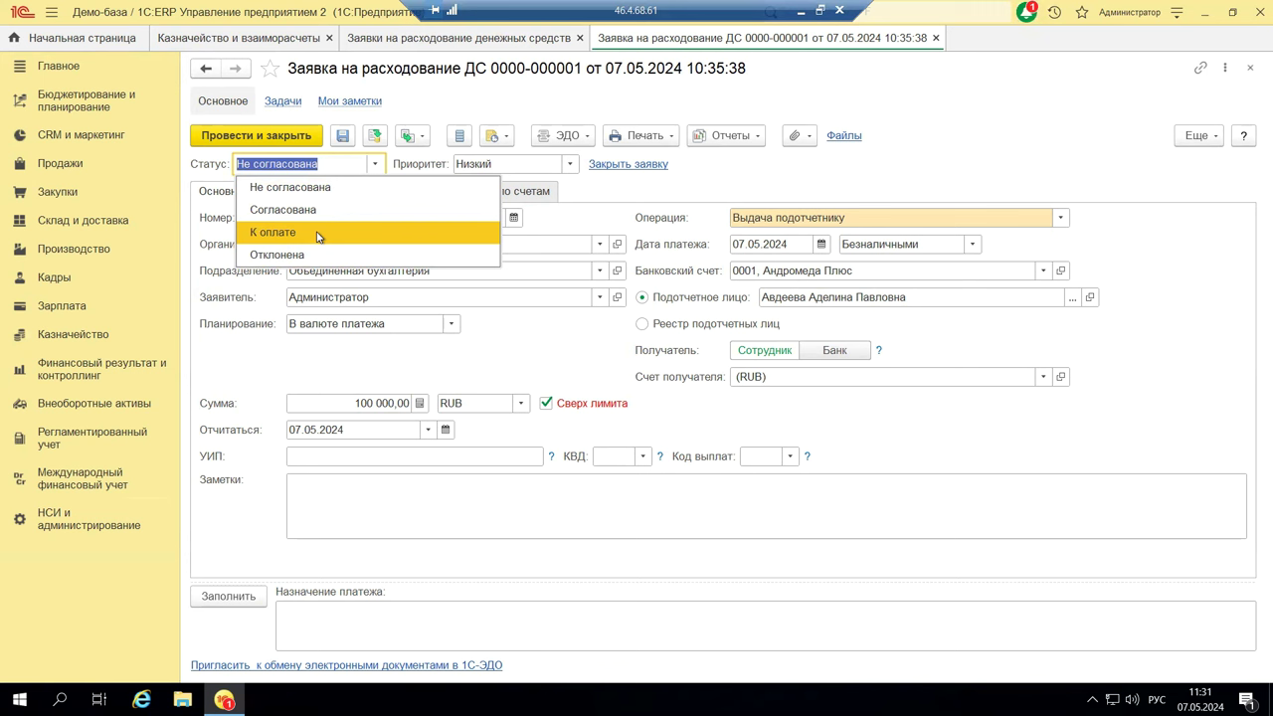
{"action": "left_click", "coordinate": [591, 367]}
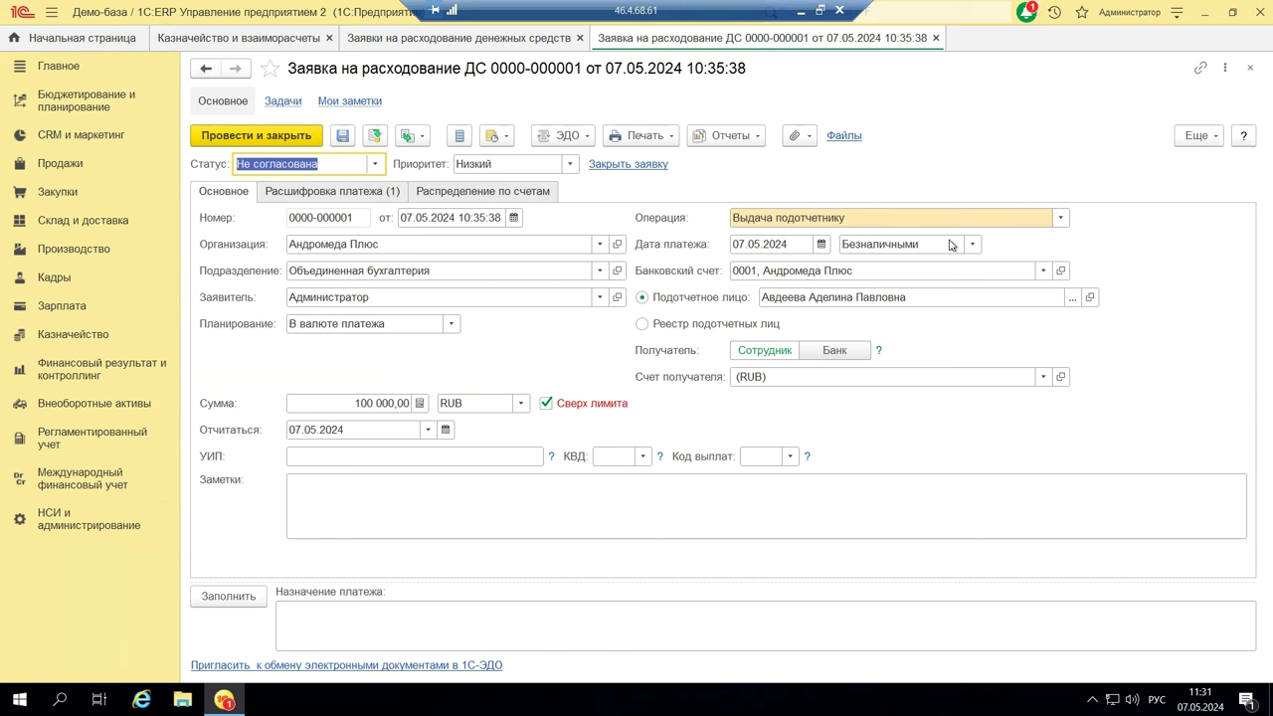
{"action": "left_click", "coordinate": [1060, 220]}
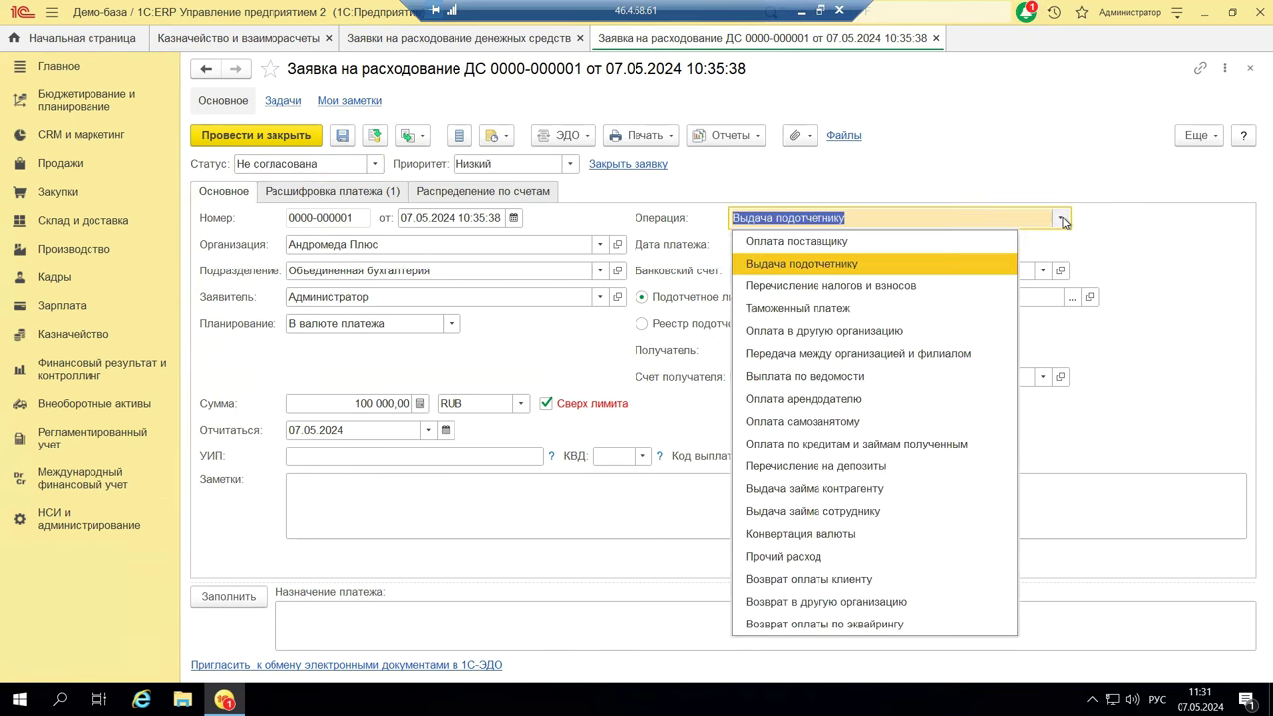
{"action": "left_click", "coordinate": [1199, 262]}
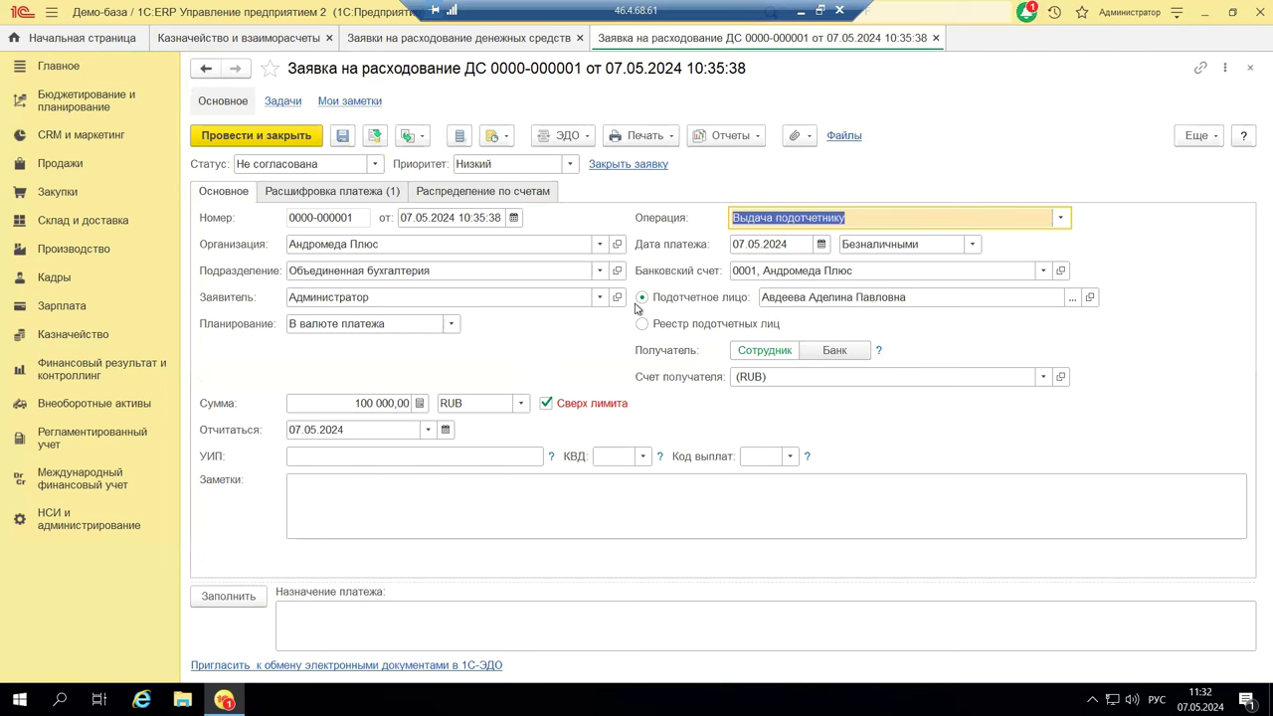
{"action": "left_click", "coordinate": [769, 245]}
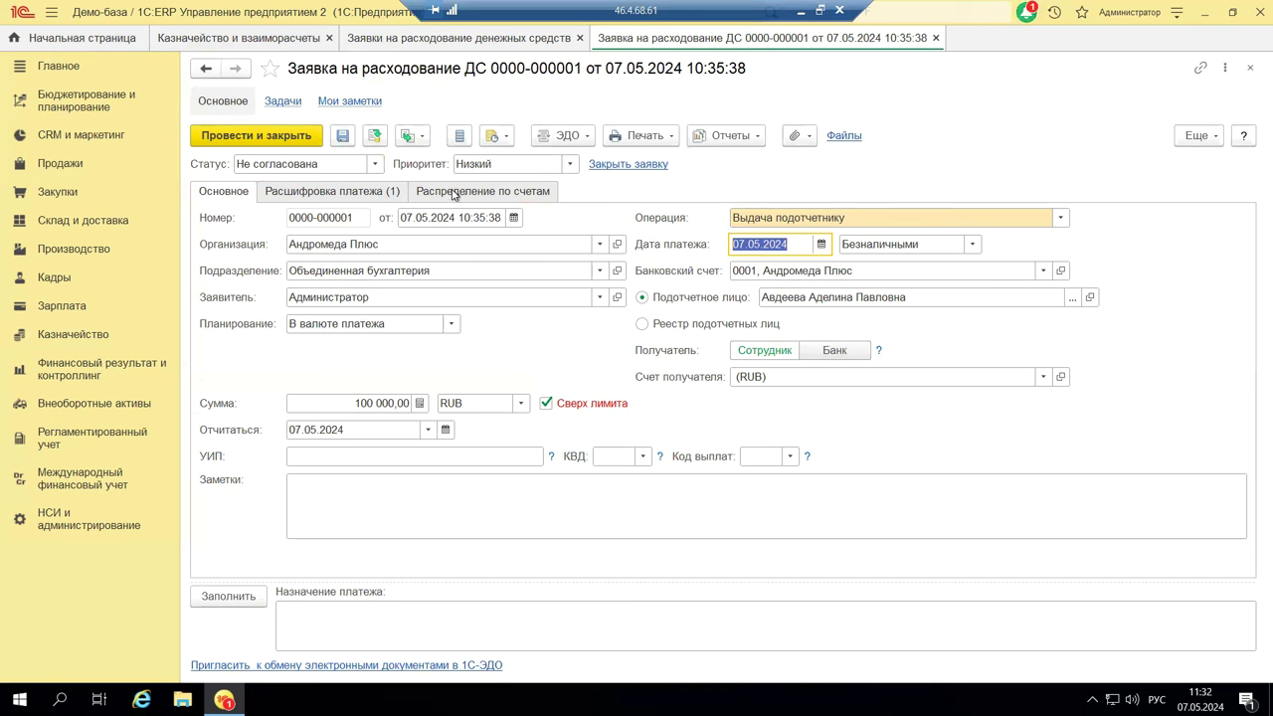
Step: Examine the request's payment breakdown and the cash flow items (Статья ДДС) offered for its operation
{"action": "left_click", "coordinate": [373, 194]}
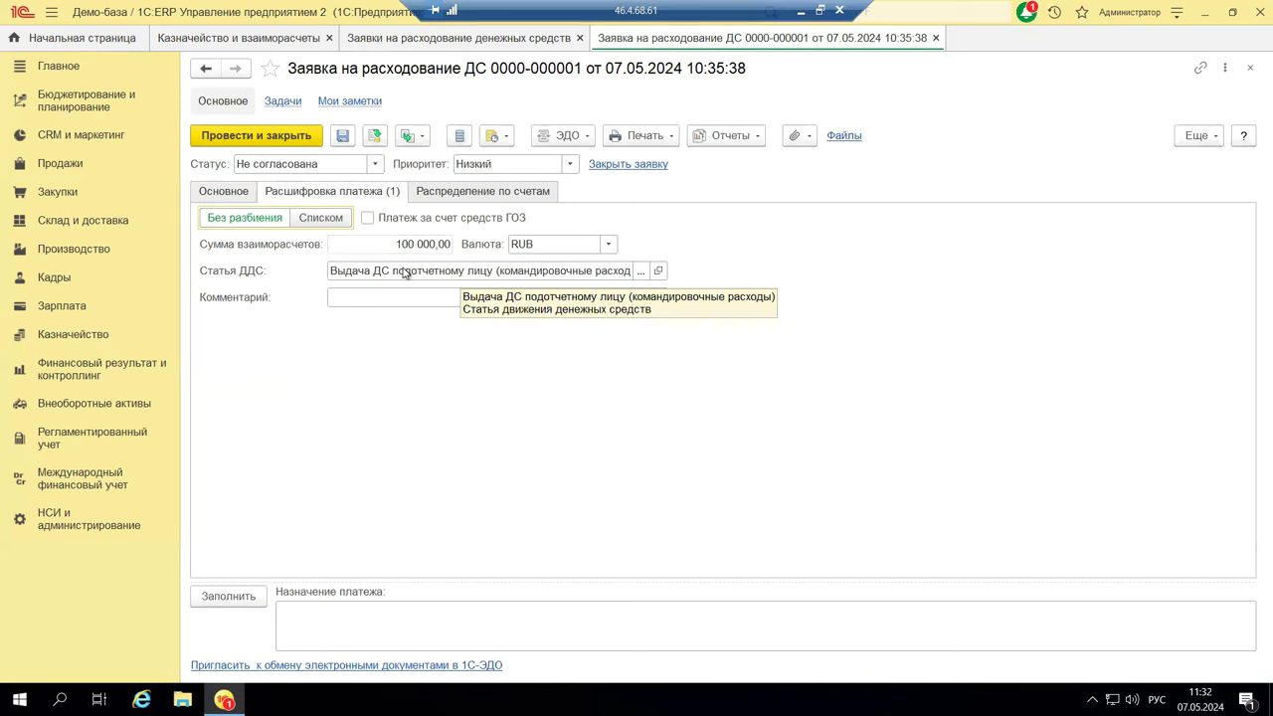
{"action": "left_click", "coordinate": [641, 270]}
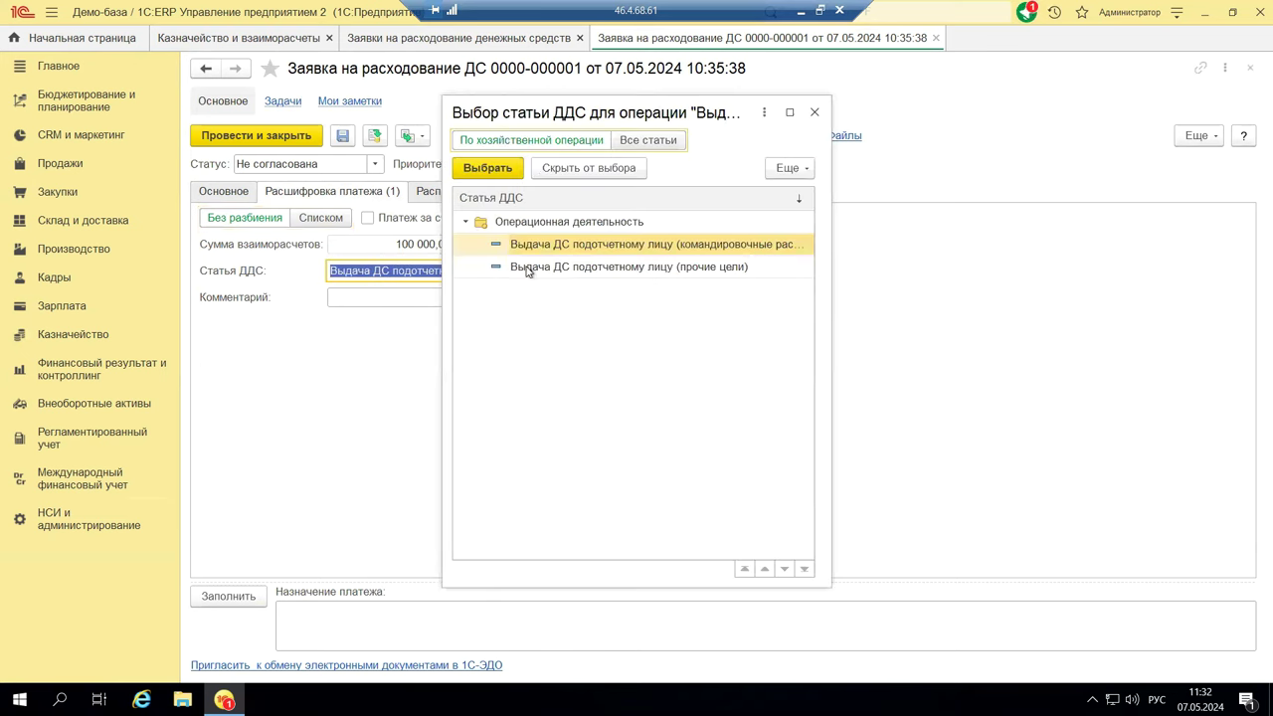
{"action": "left_click", "coordinate": [466, 224]}
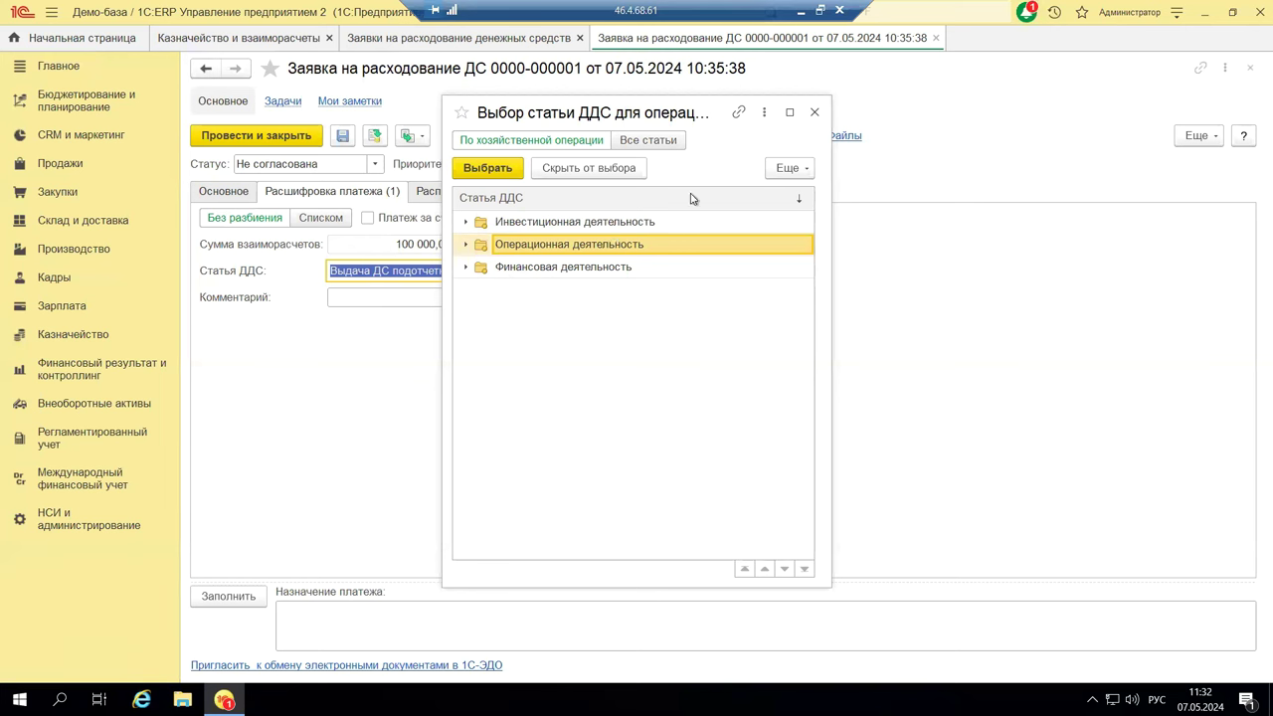
{"action": "left_click", "coordinate": [815, 113]}
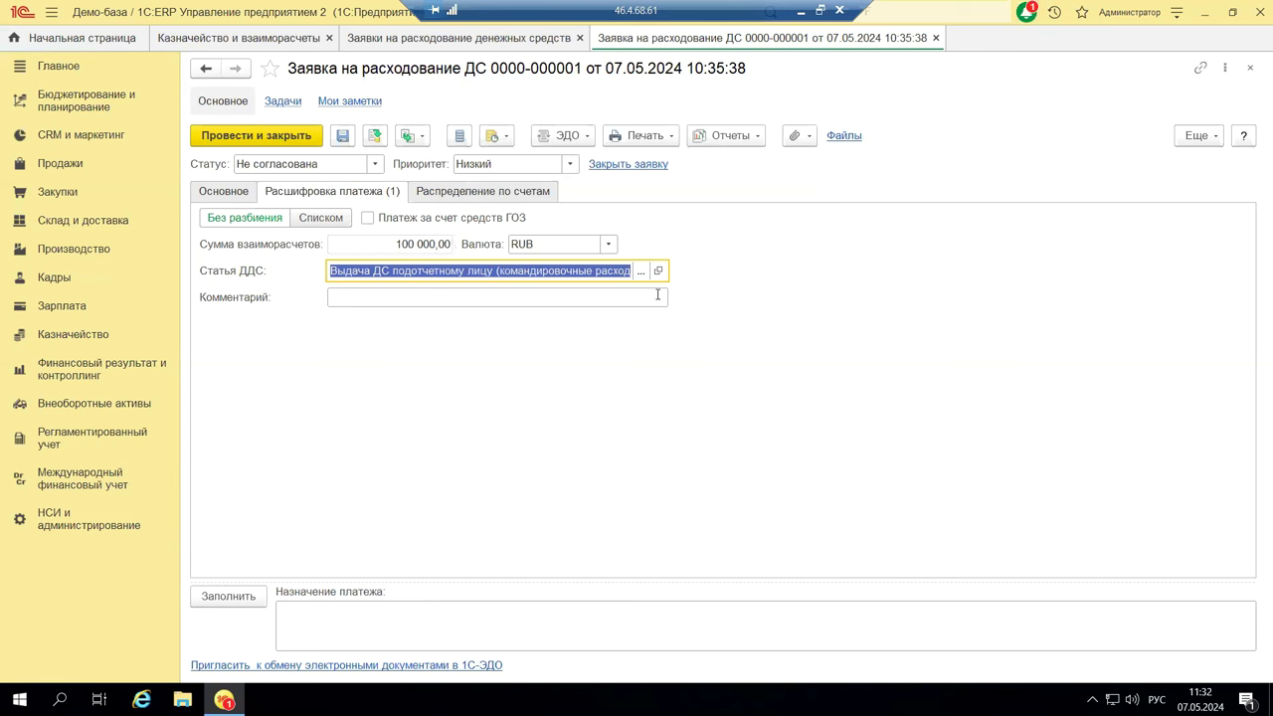
Step: Try adding a bank account row to the request's "Распределение по счетам" and close the request without saving
{"action": "left_click", "coordinate": [453, 193]}
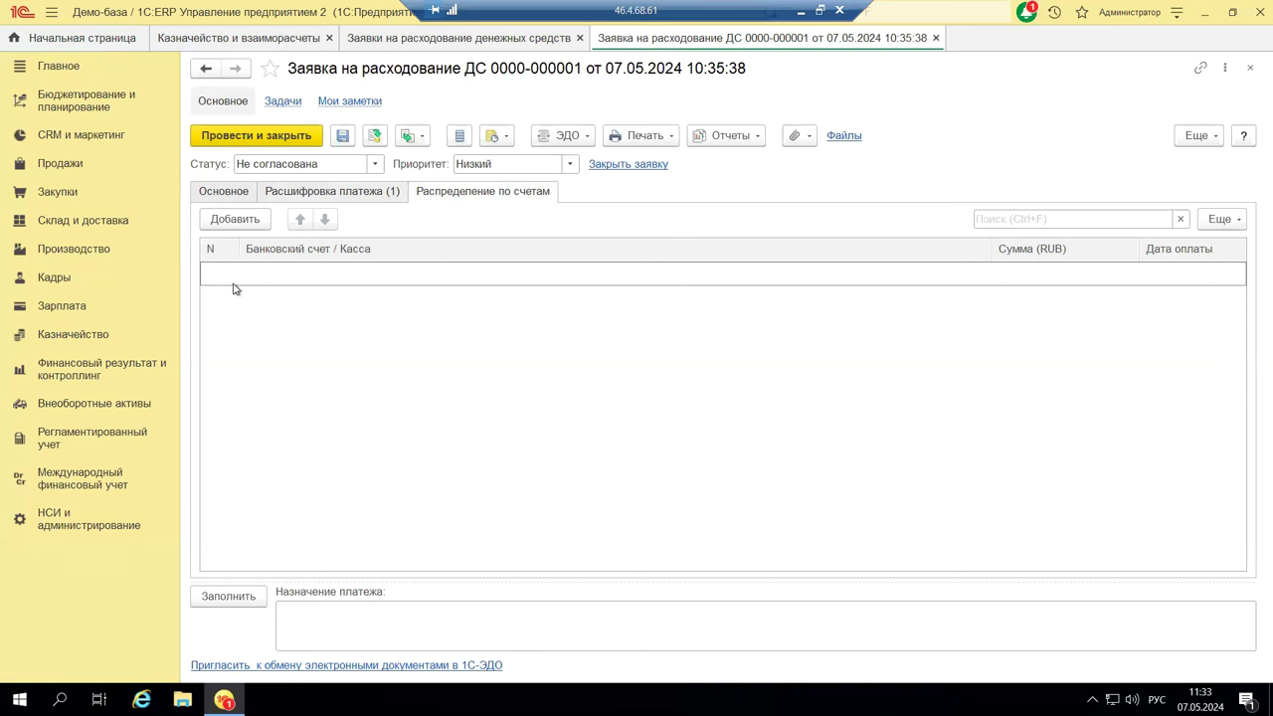
{"action": "left_click", "coordinate": [237, 219]}
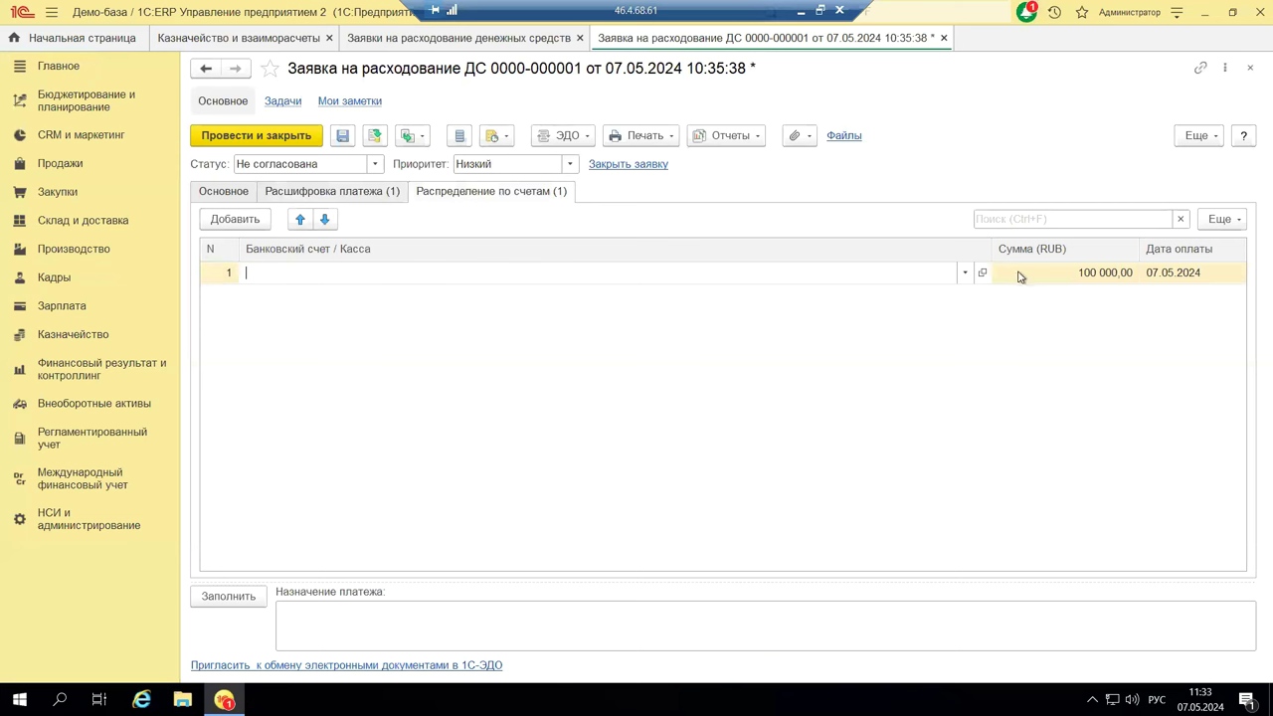
{"action": "left_click", "coordinate": [964, 273]}
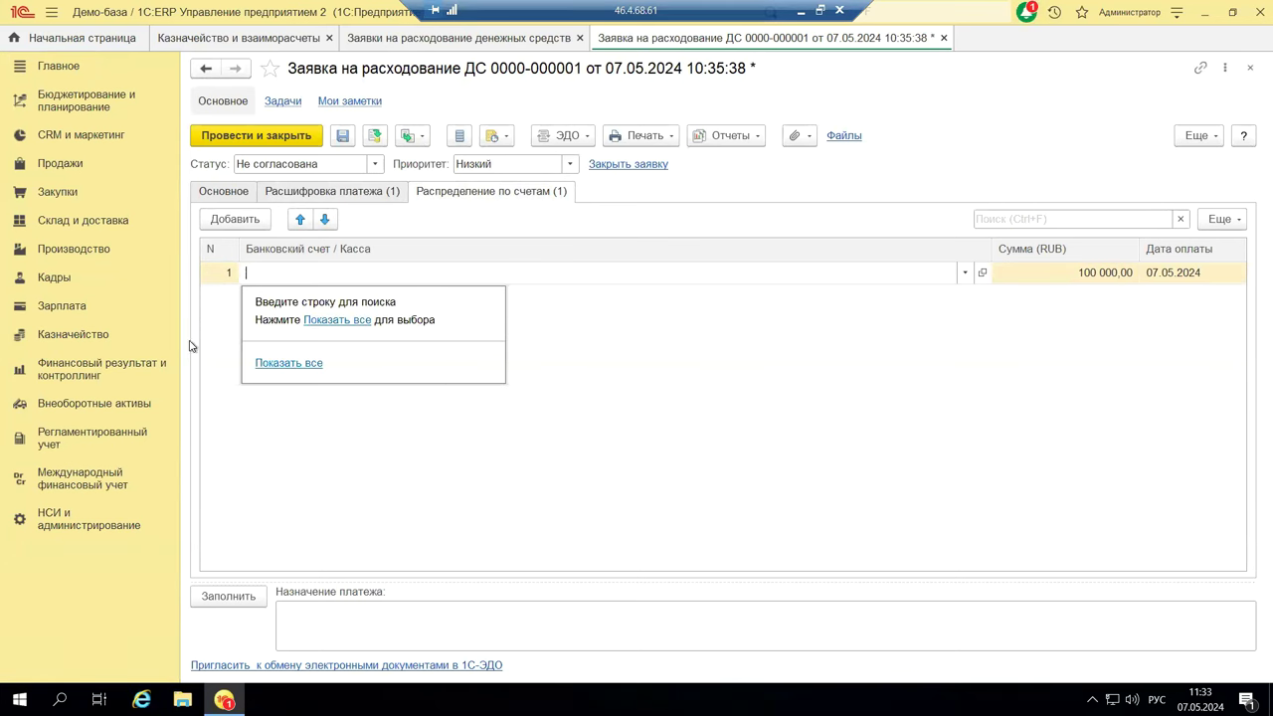
{"action": "left_click", "coordinate": [328, 319]}
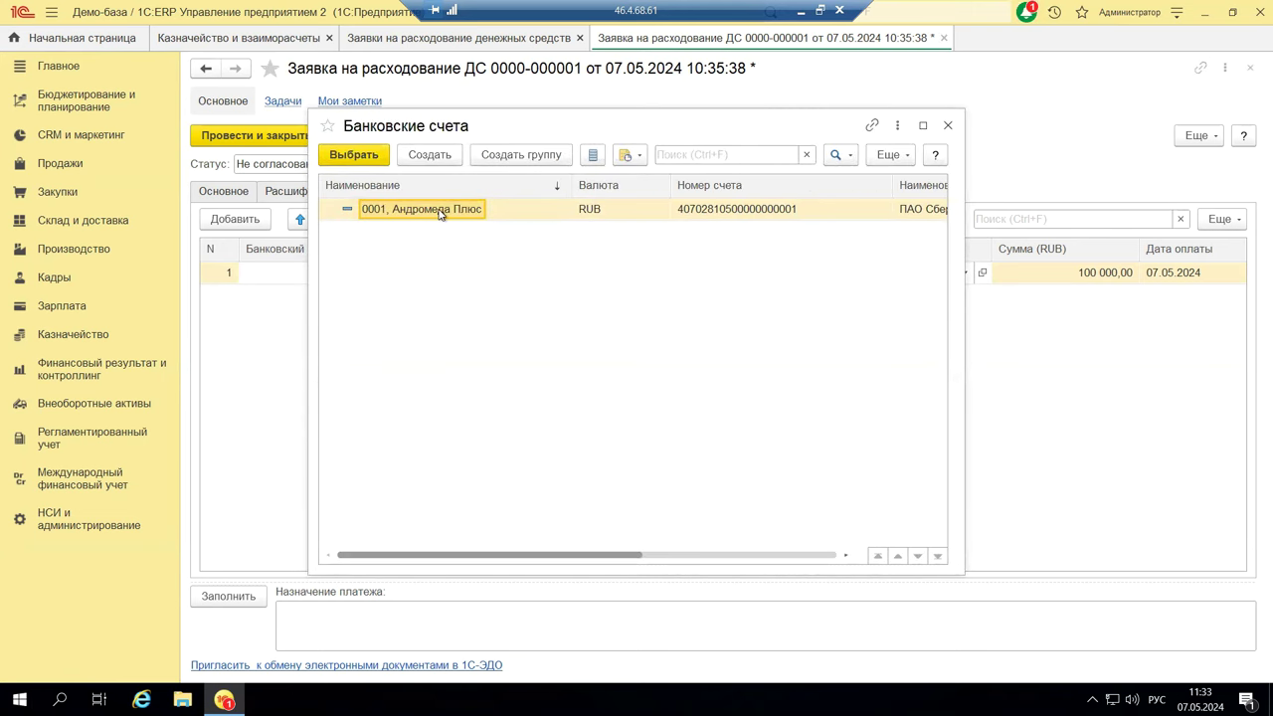
{"action": "left_click", "coordinate": [948, 127]}
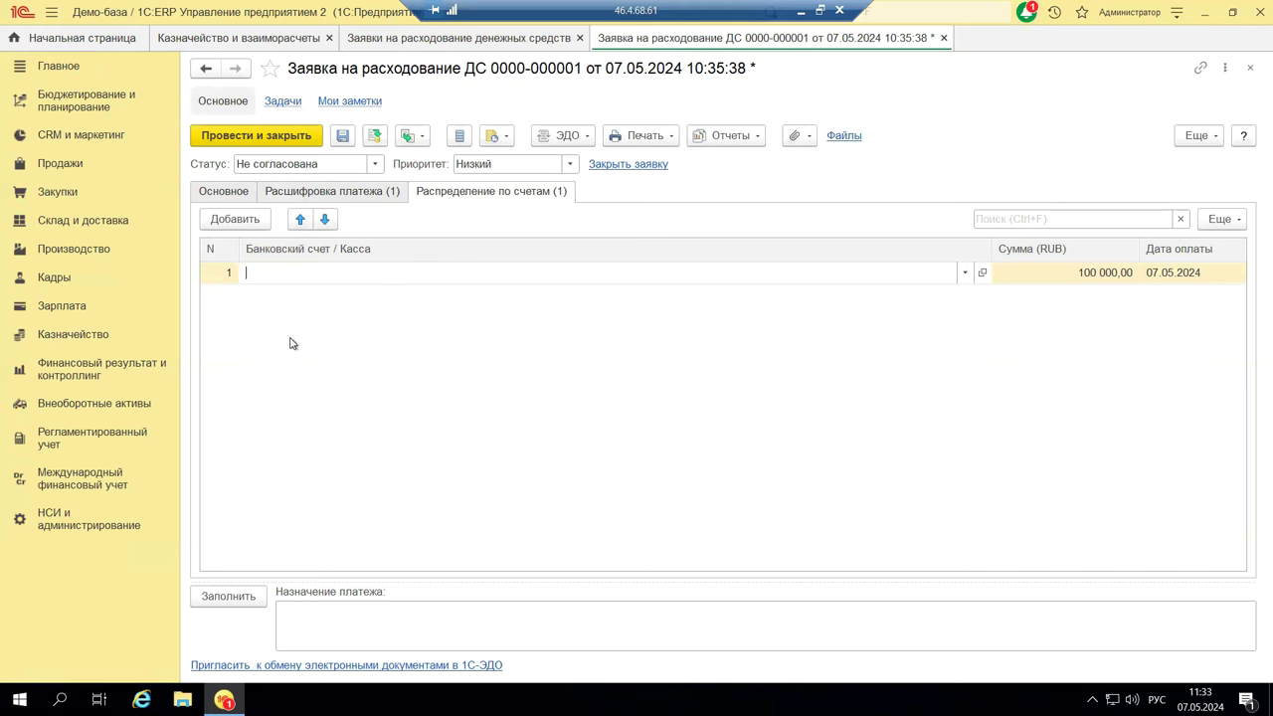
{"action": "key", "text": "Escape"}
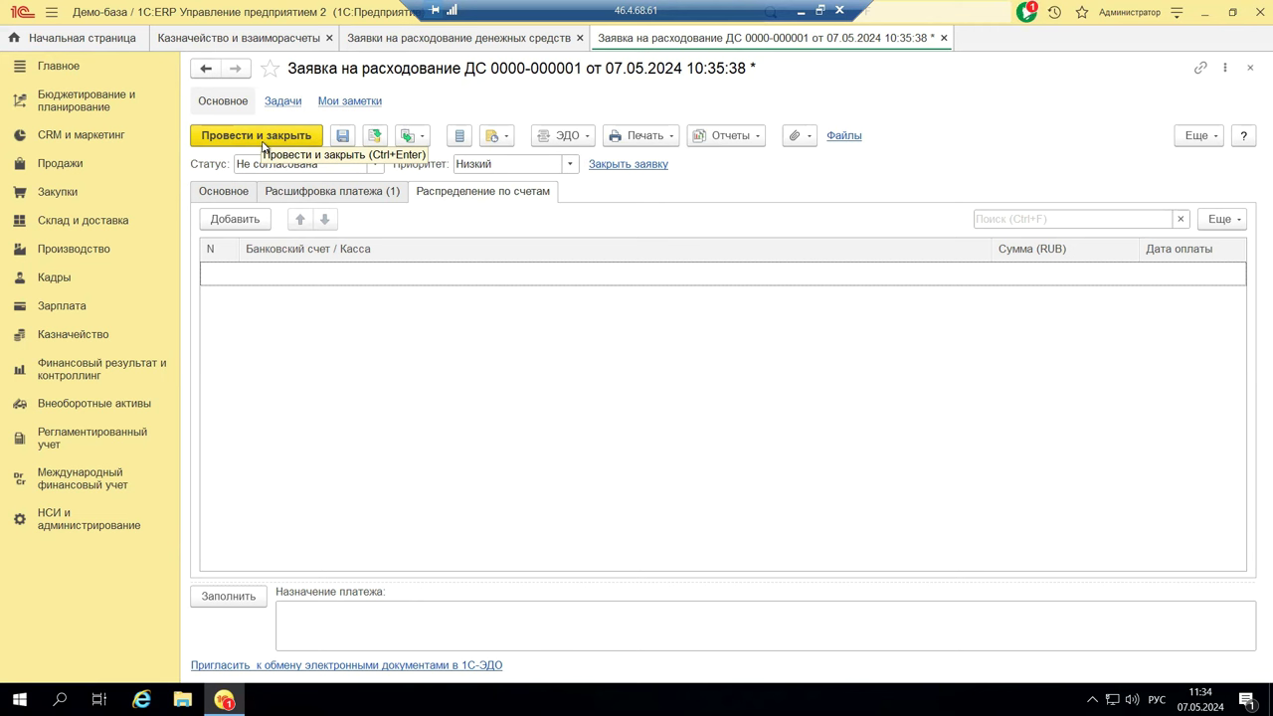
{"action": "left_click", "coordinate": [1250, 69]}
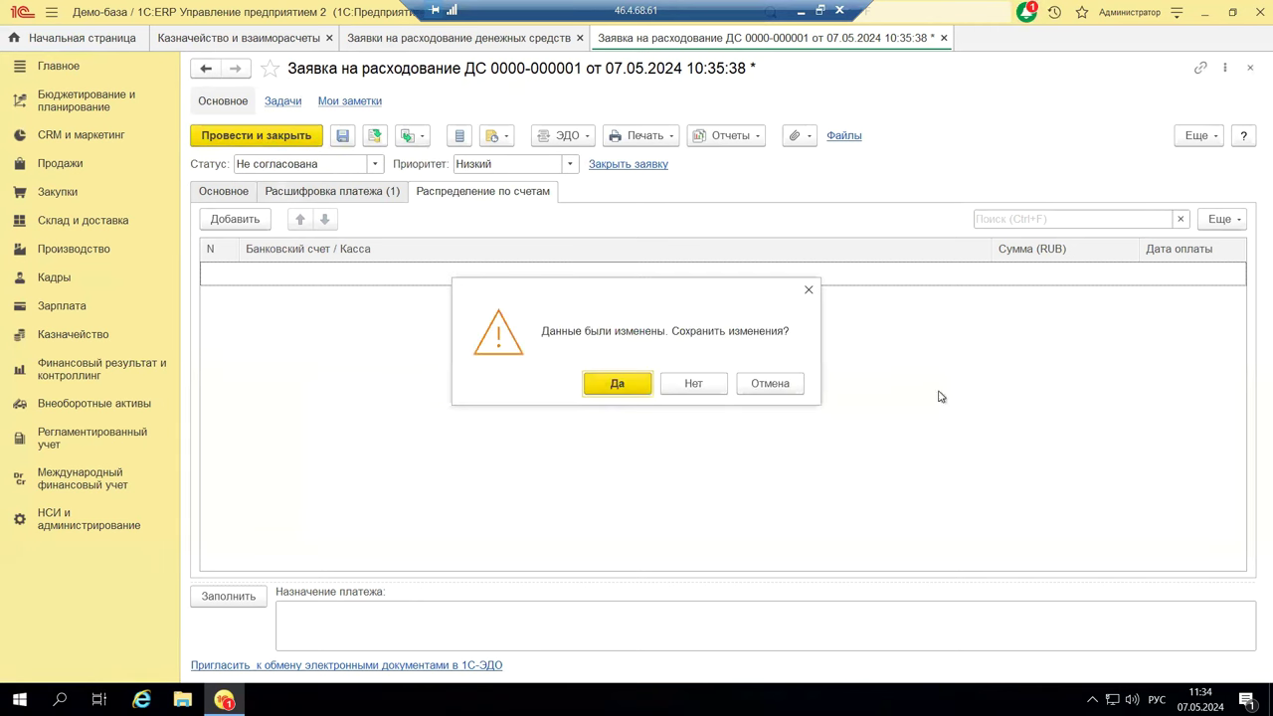
{"action": "left_click", "coordinate": [673, 386]}
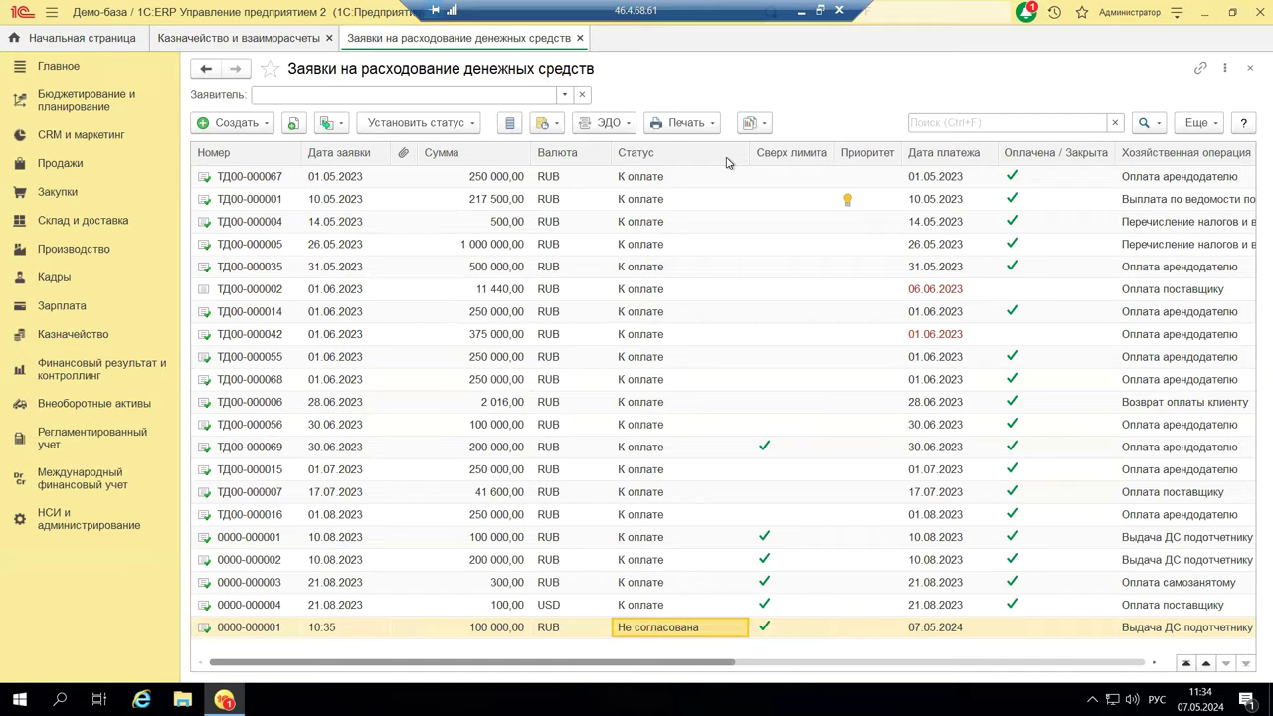
Step: Switch to the PowerPoint presentation and review its slides from slide 10, the scheme for opening bank accounts, onward
{"action": "left_click", "coordinate": [800, 10]}
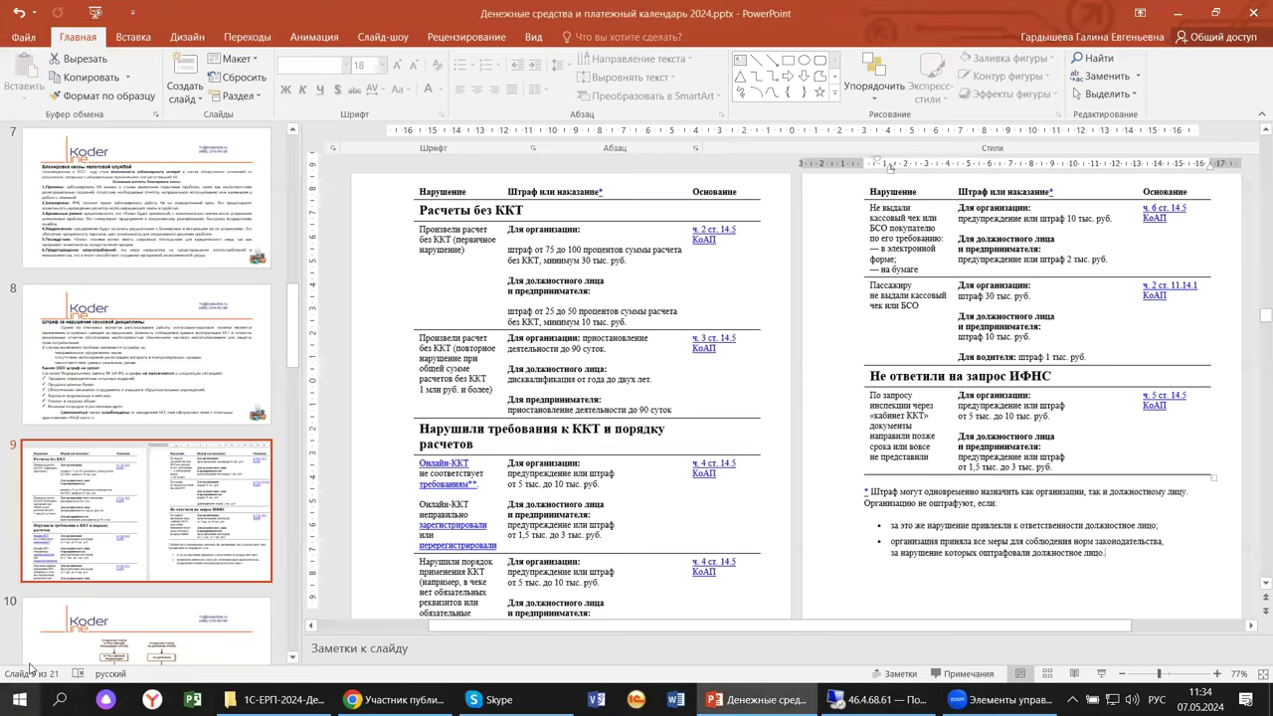
{"action": "scroll", "coordinate": [85, 345], "scroll_direction": "down", "scroll_amount": 5}
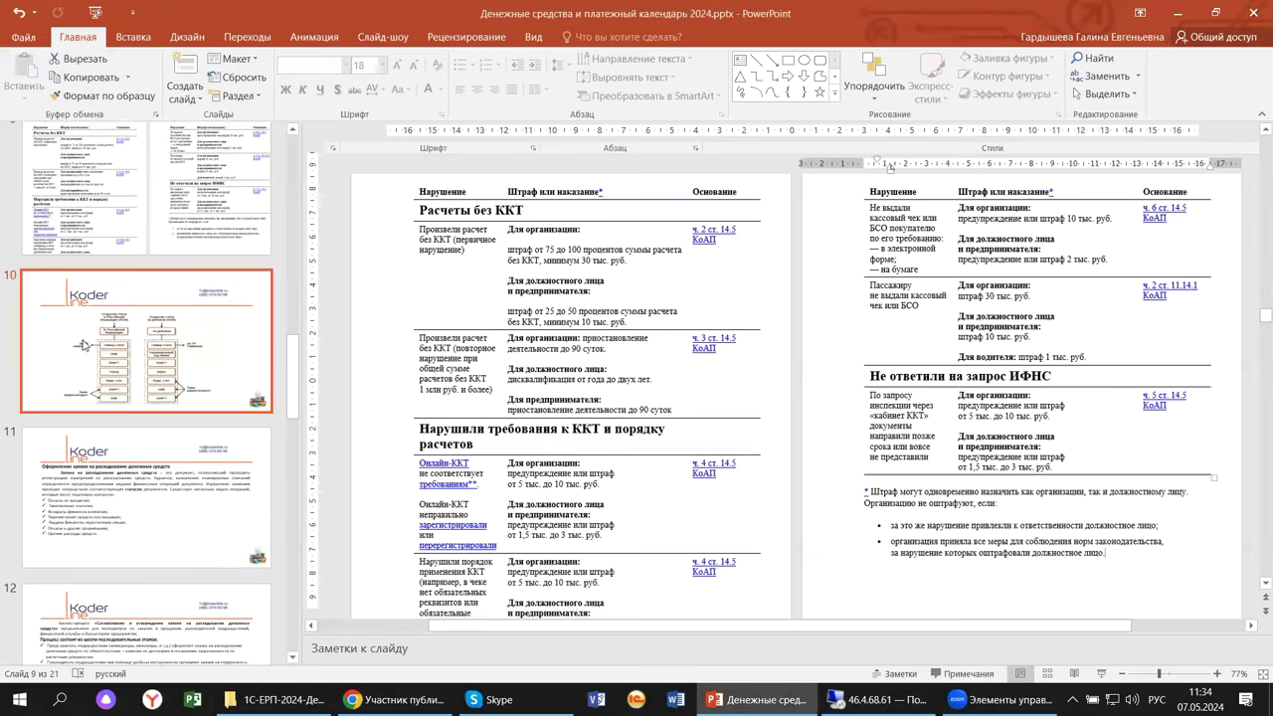
{"action": "left_click", "coordinate": [84, 345]}
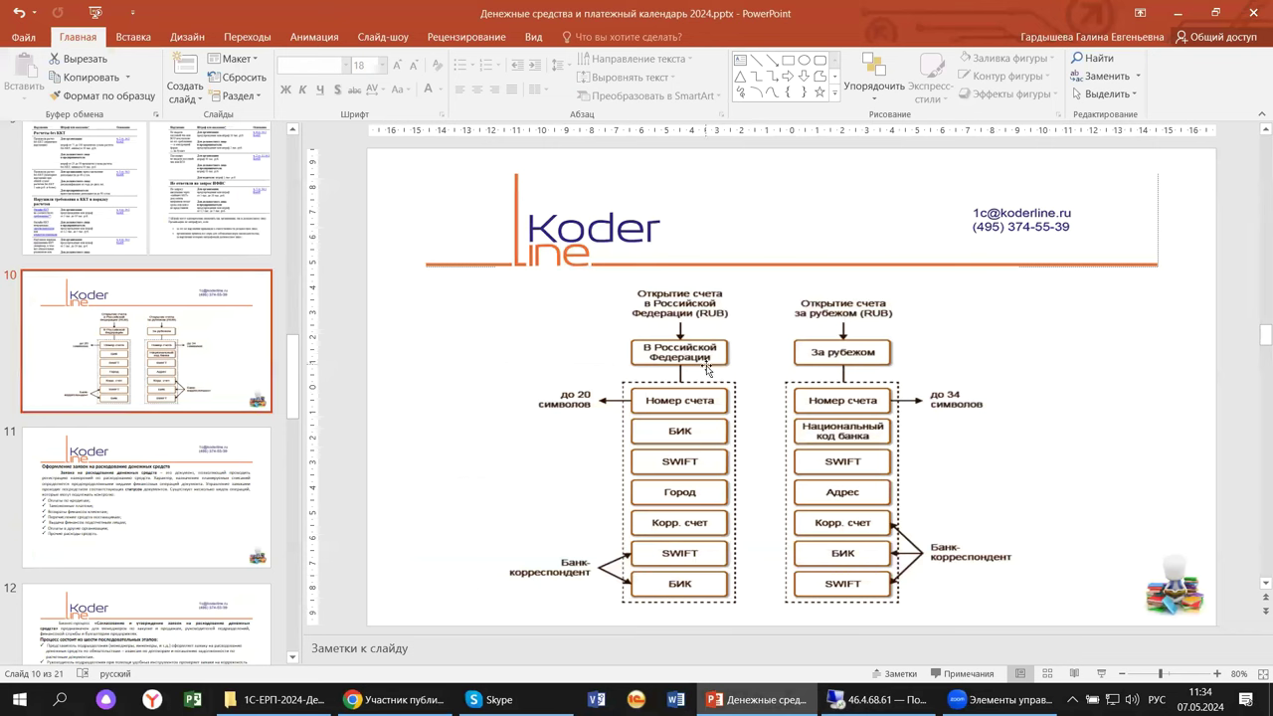
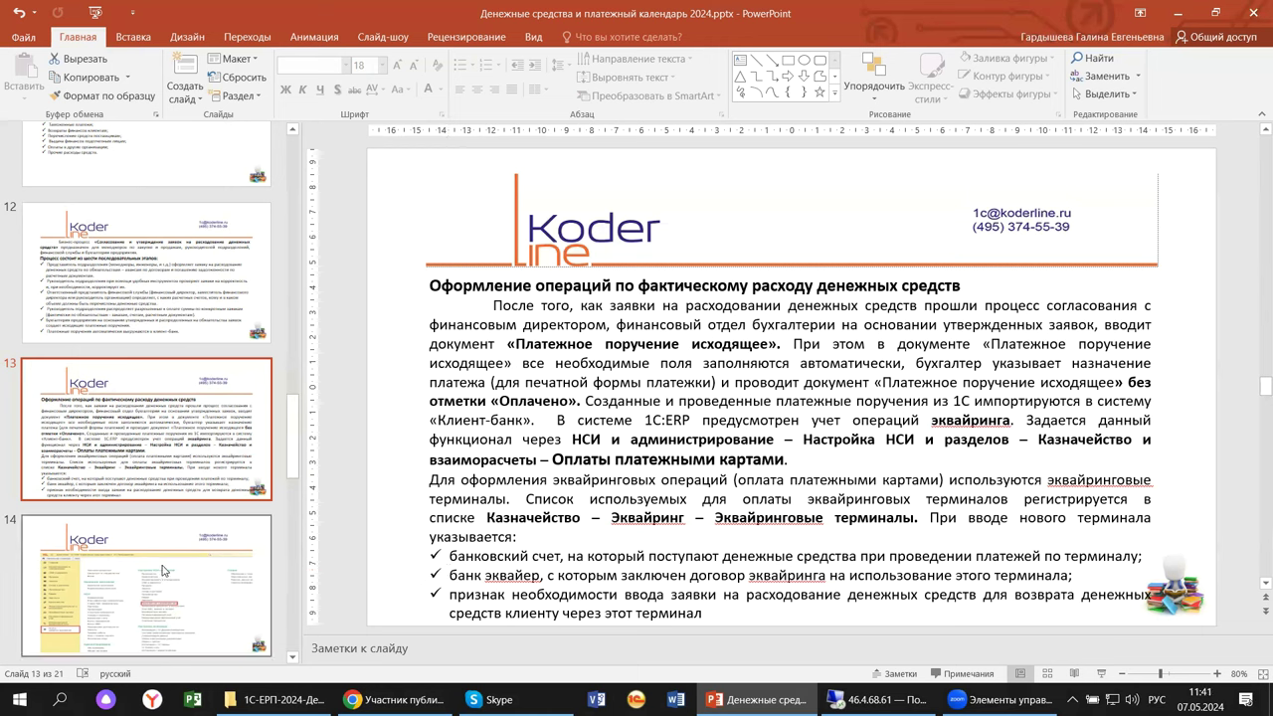
{"action": "scroll", "coordinate": [167, 572], "scroll_direction": "down", "scroll_amount": 3}
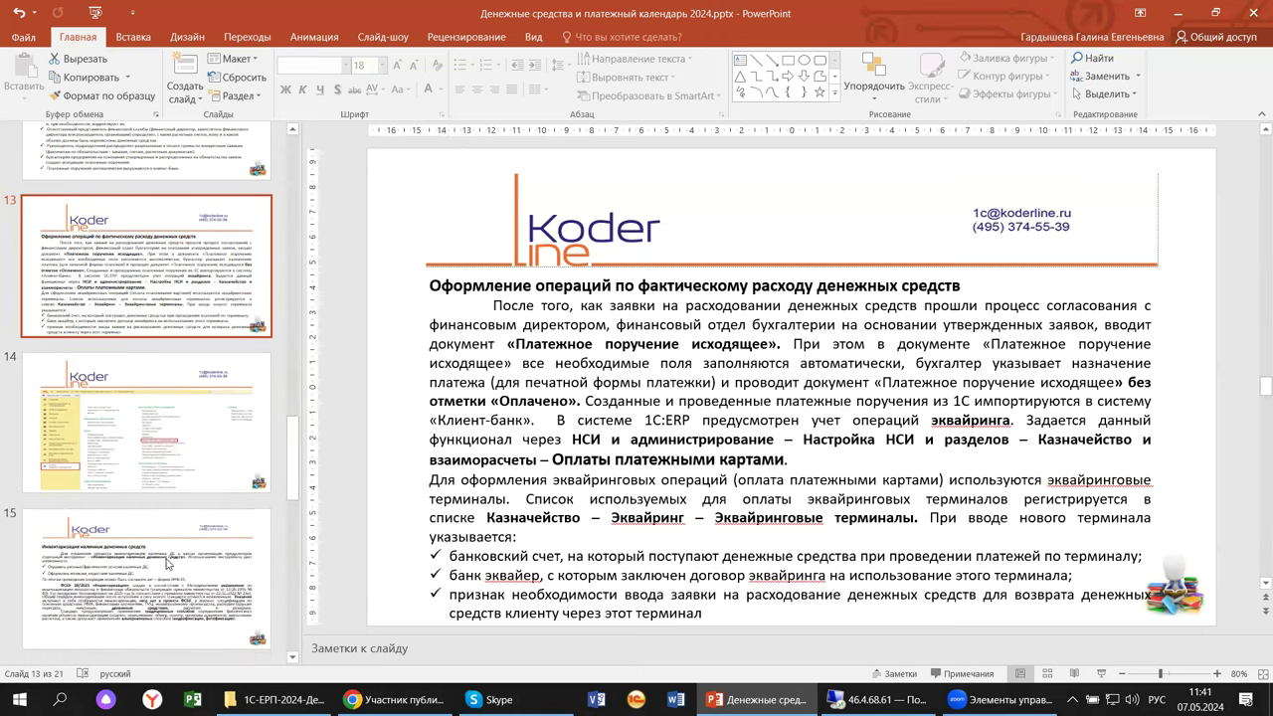
Step: Review slide 14, switch to the remote 1C:ERP session and examine the "Денежные средства" section of the "Казначейство и взаиморасчеты" settings, closing them when done
{"action": "left_click", "coordinate": [185, 472]}
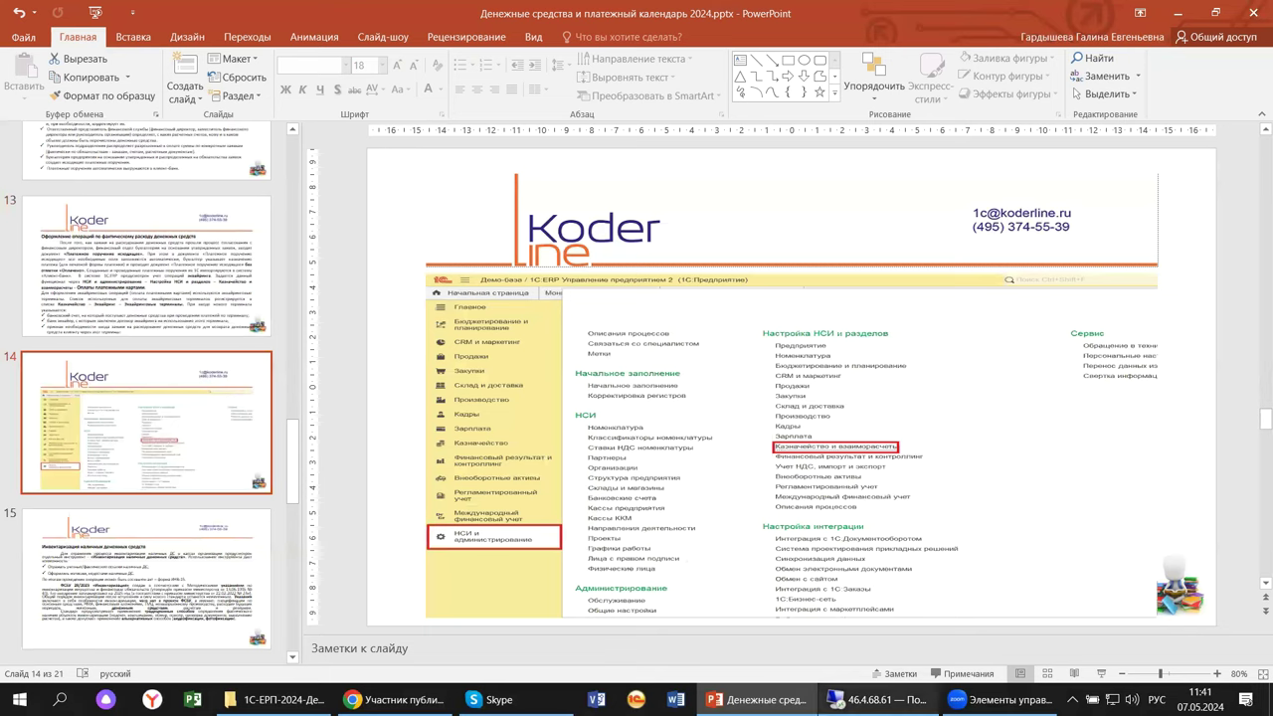
{"action": "left_click", "coordinate": [875, 700]}
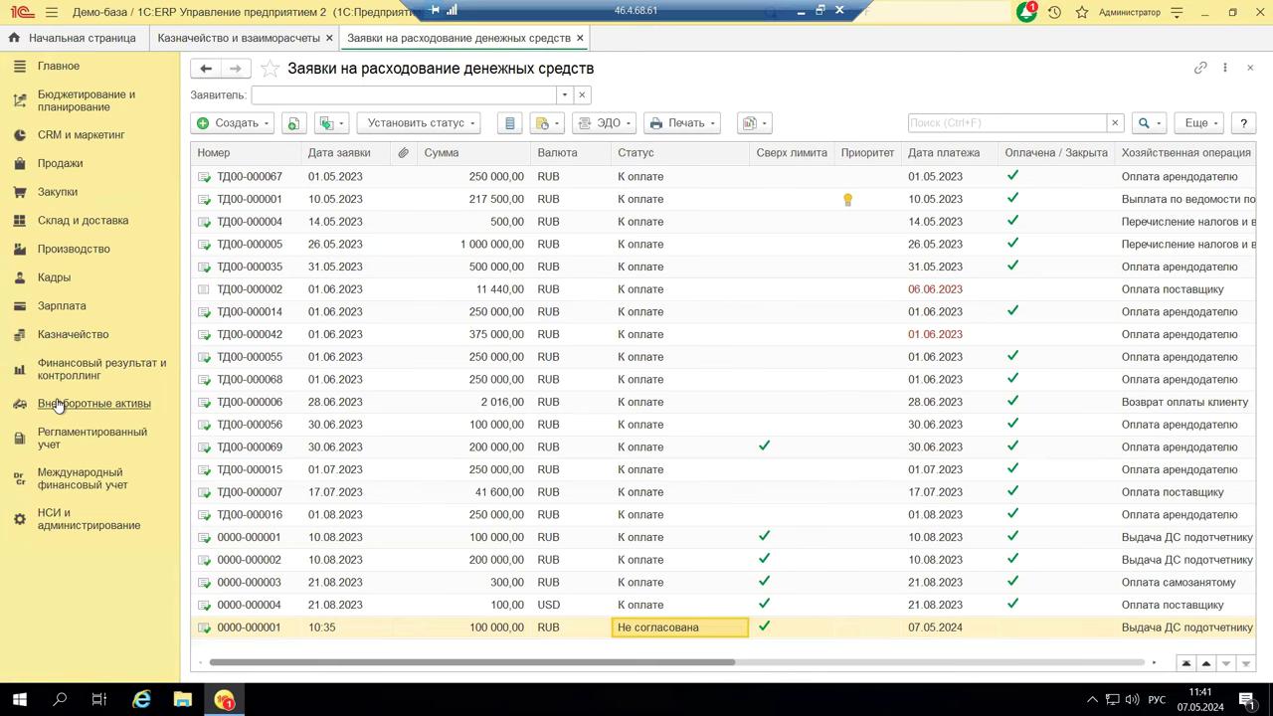
{"action": "left_click", "coordinate": [64, 519]}
{"action": "left_click", "coordinate": [575, 342]}
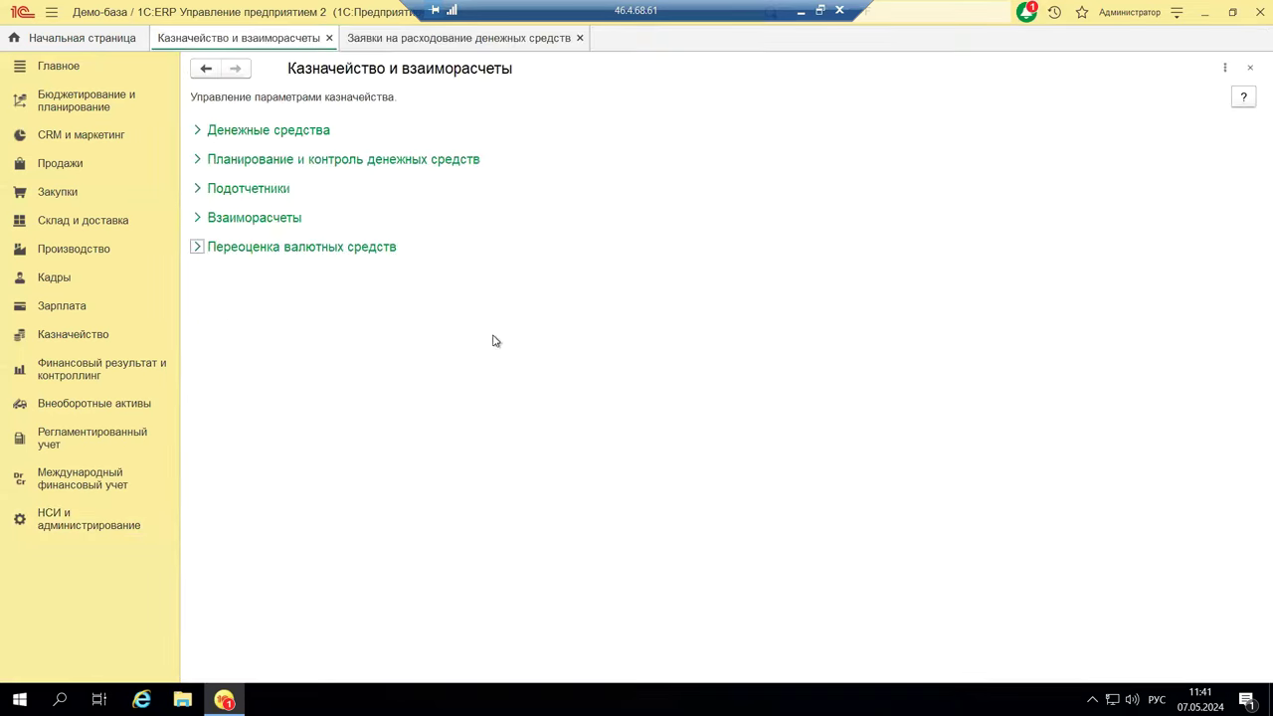
{"action": "left_click", "coordinate": [197, 129]}
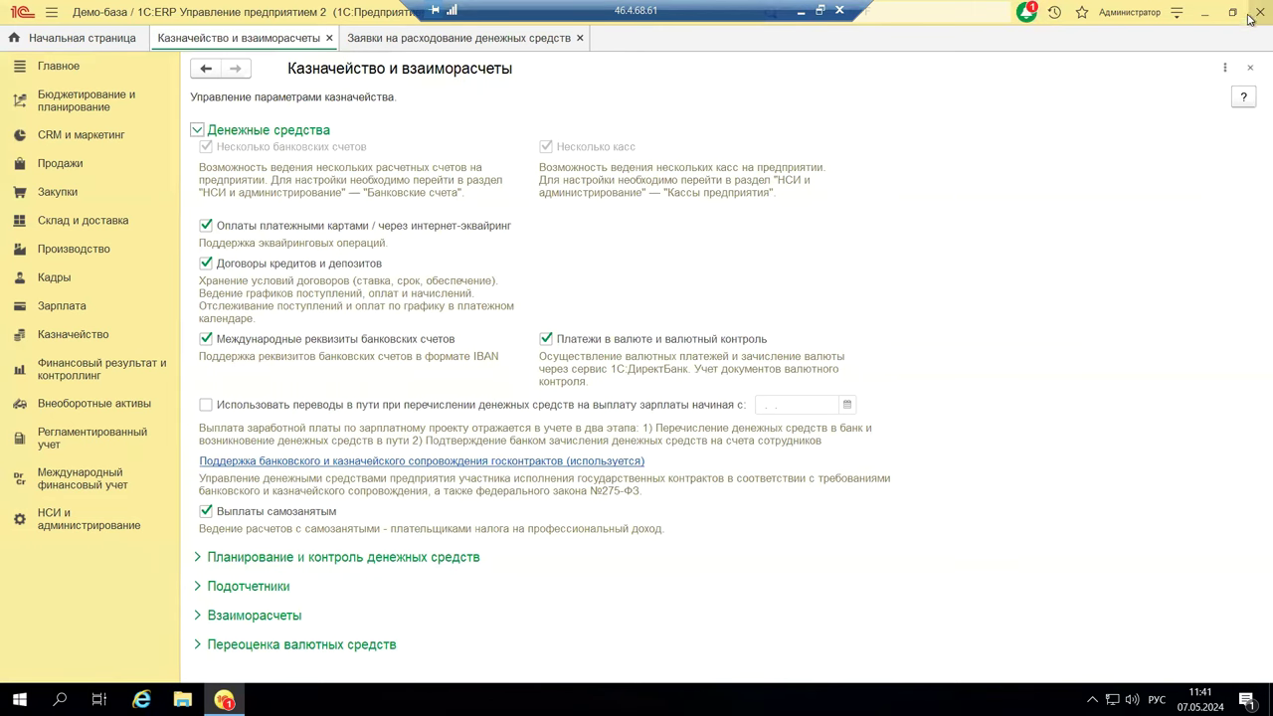
{"action": "left_click", "coordinate": [1251, 67]}
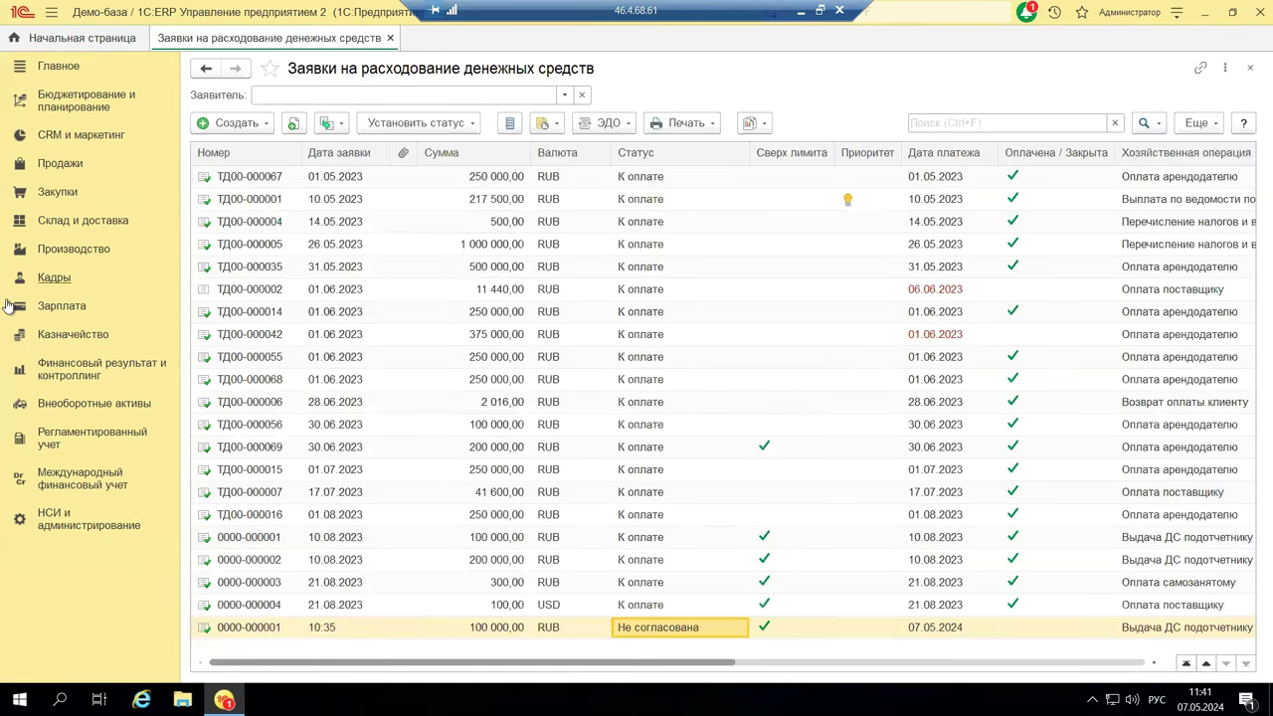
Step: Open the list of acquiring terminals (Эквайринговые терминалы) and examine the card of the "АКБ АвтоБанк, Торговый зал" terminal
{"action": "left_click", "coordinate": [52, 336]}
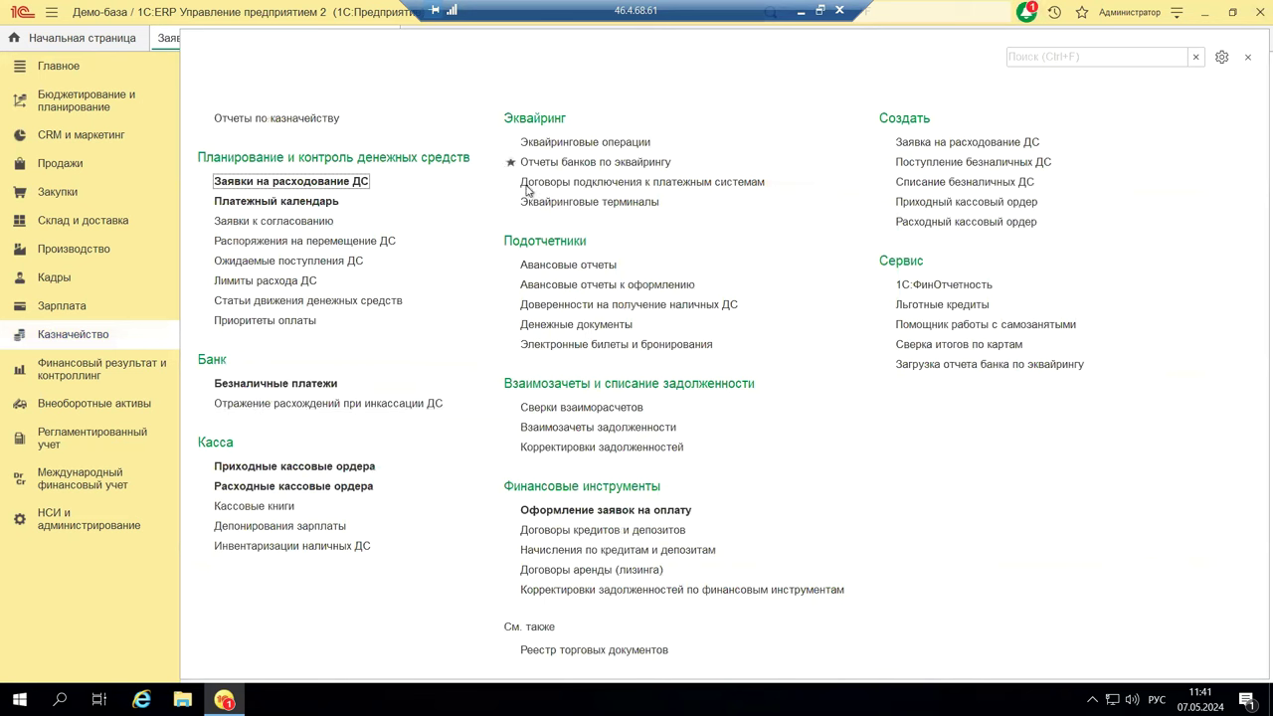
{"action": "left_click", "coordinate": [633, 202]}
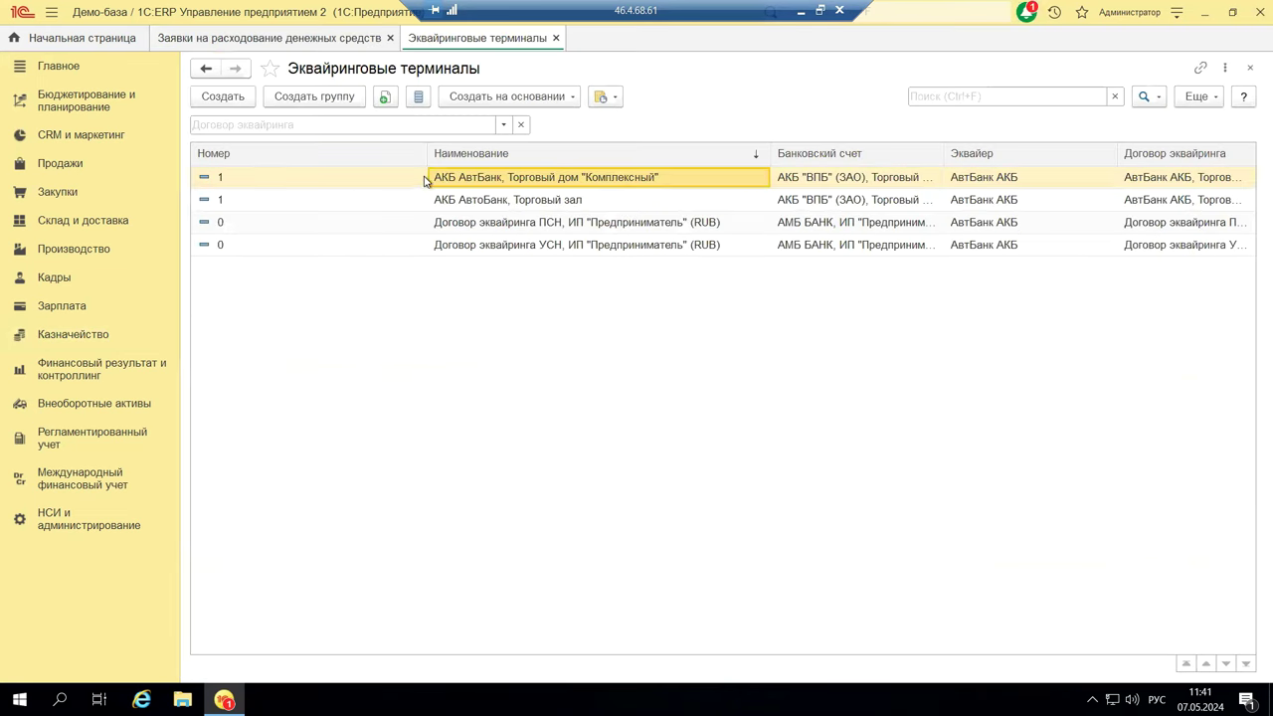
{"action": "double_click", "coordinate": [501, 202]}
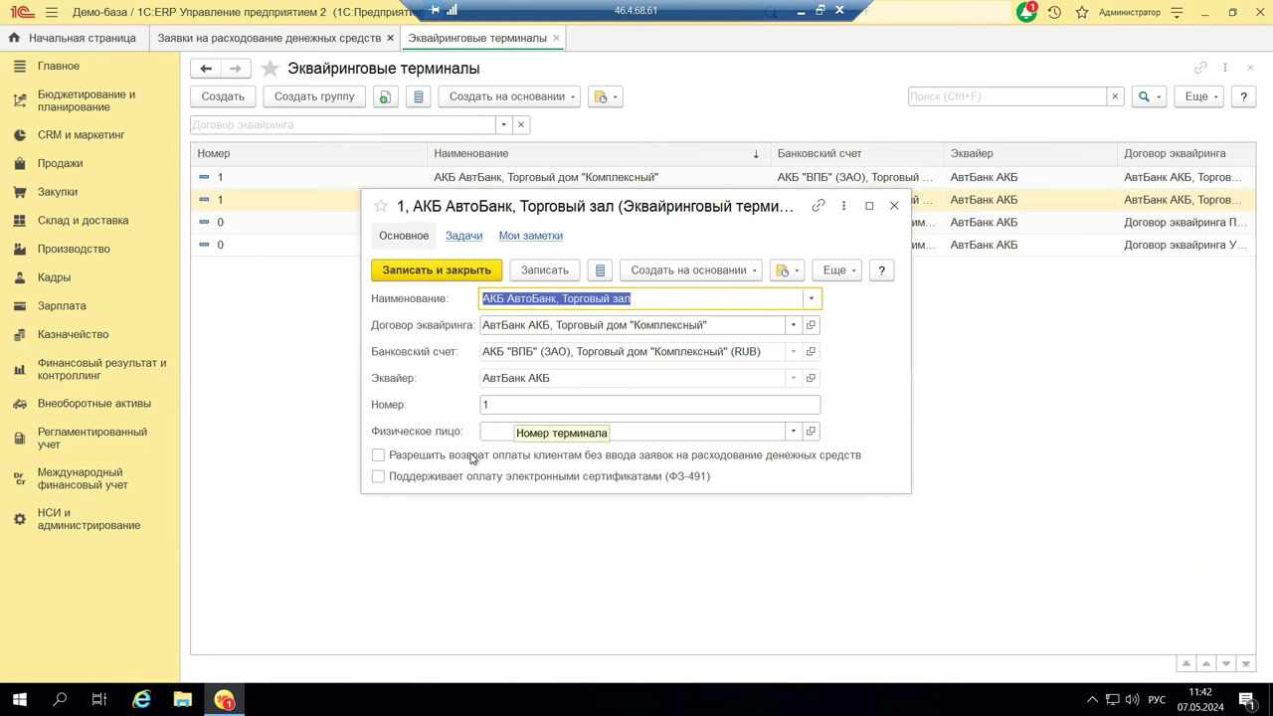
{"action": "left_click", "coordinate": [893, 204]}
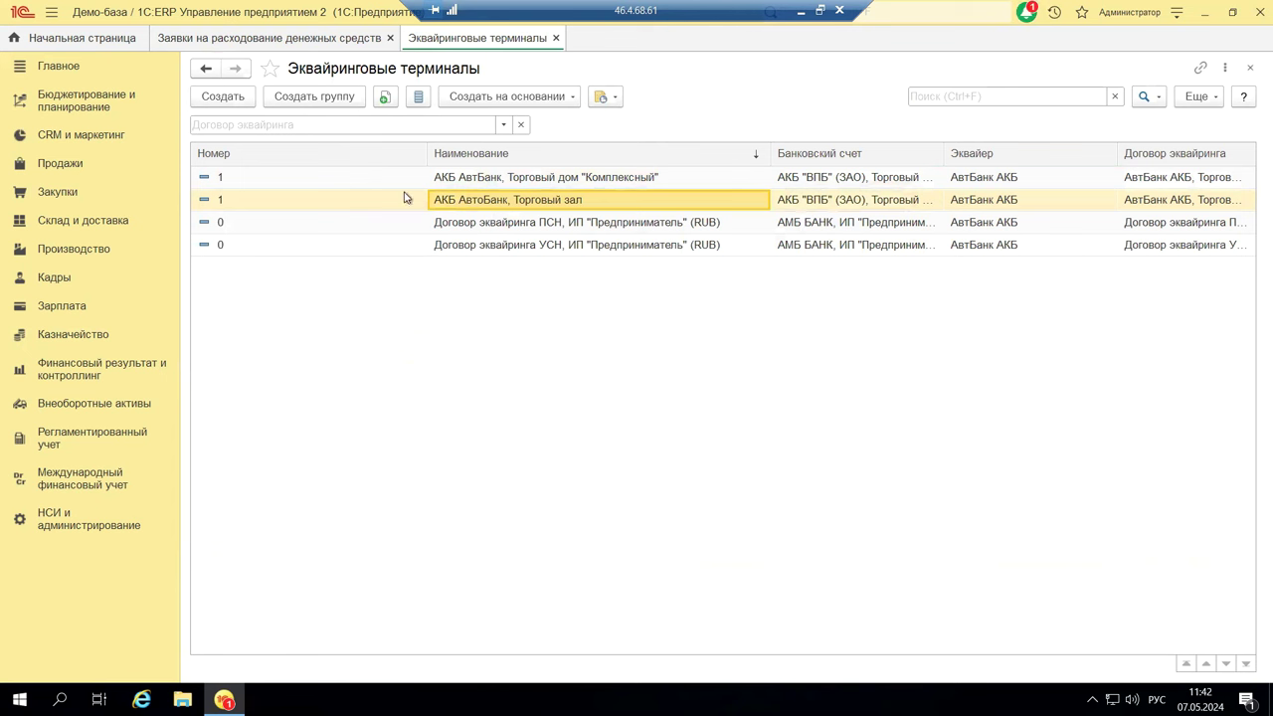
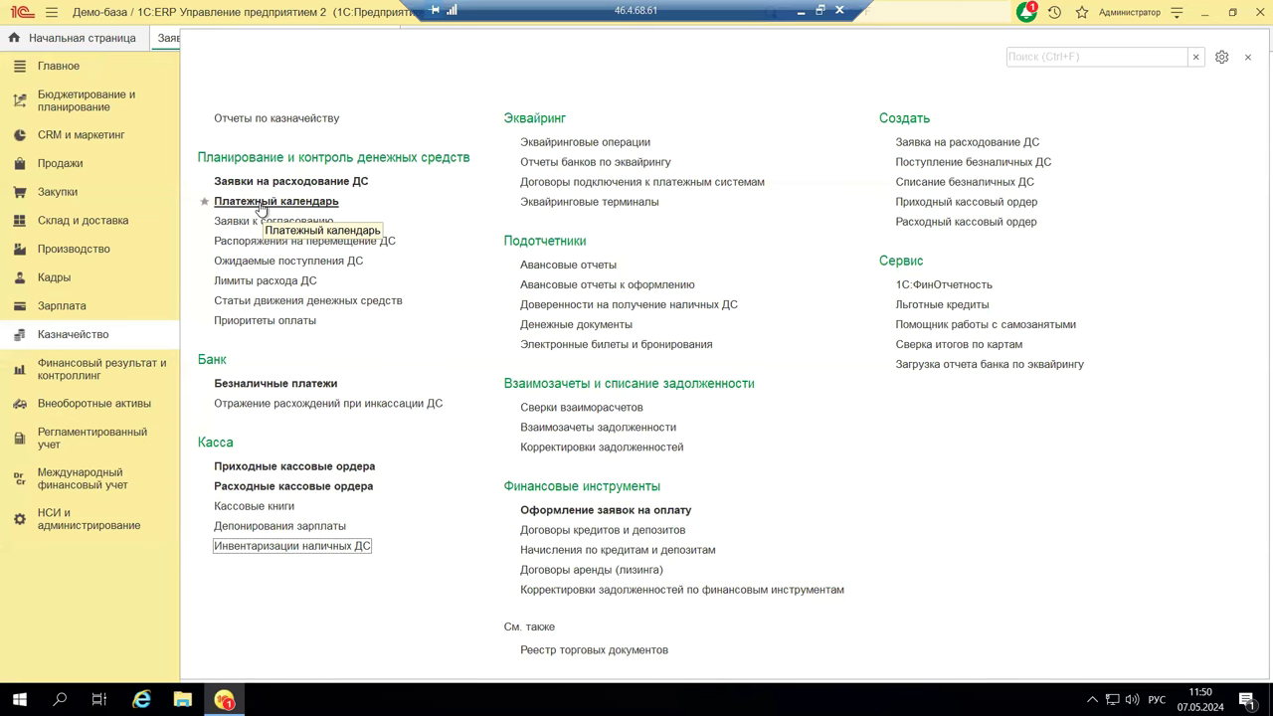
Step: Open the payment calendar in the "Заявки → Календарь" view and examine the receipt and write-off rows under the Промресурс own account
{"action": "left_click", "coordinate": [260, 202]}
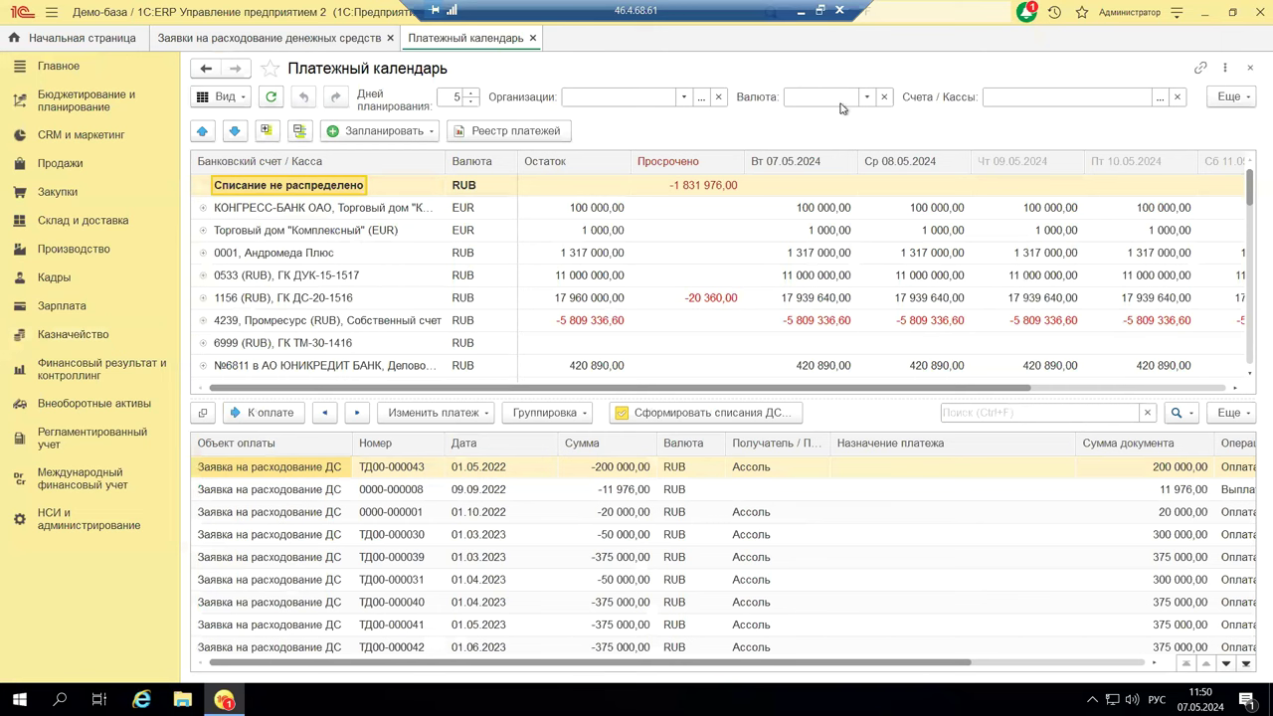
{"action": "left_click", "coordinate": [244, 98]}
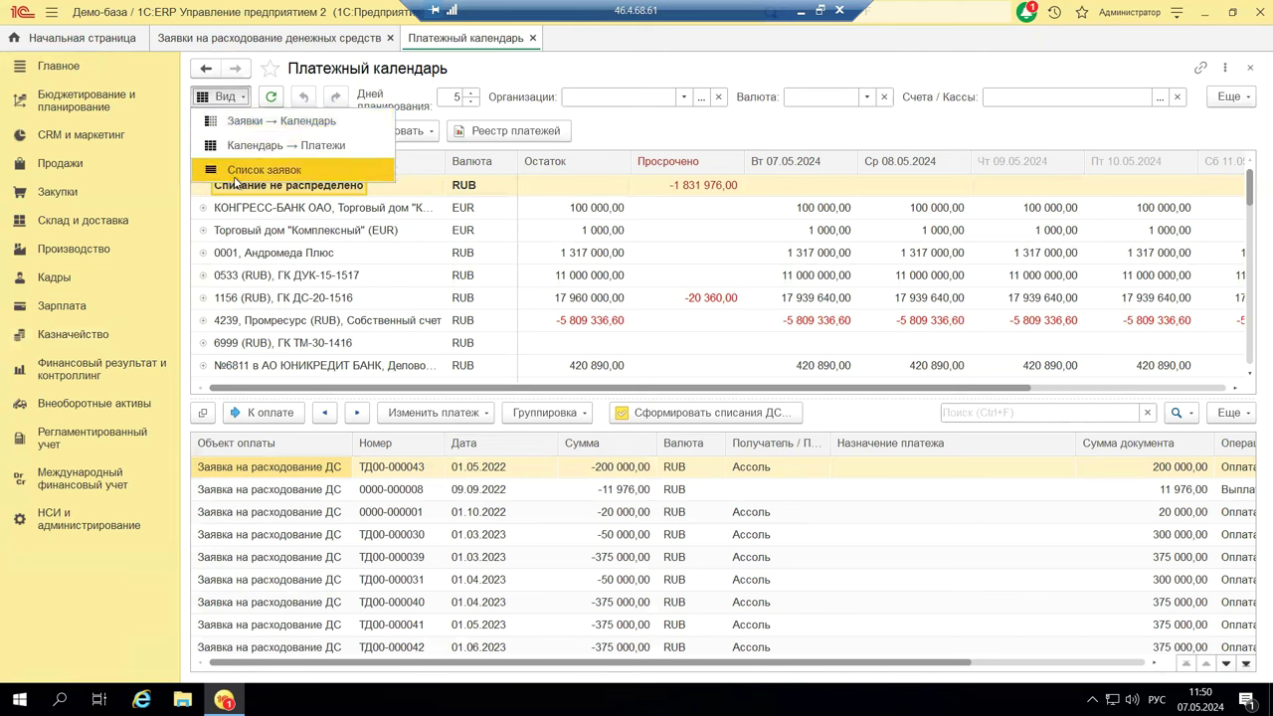
{"action": "left_click", "coordinate": [249, 123]}
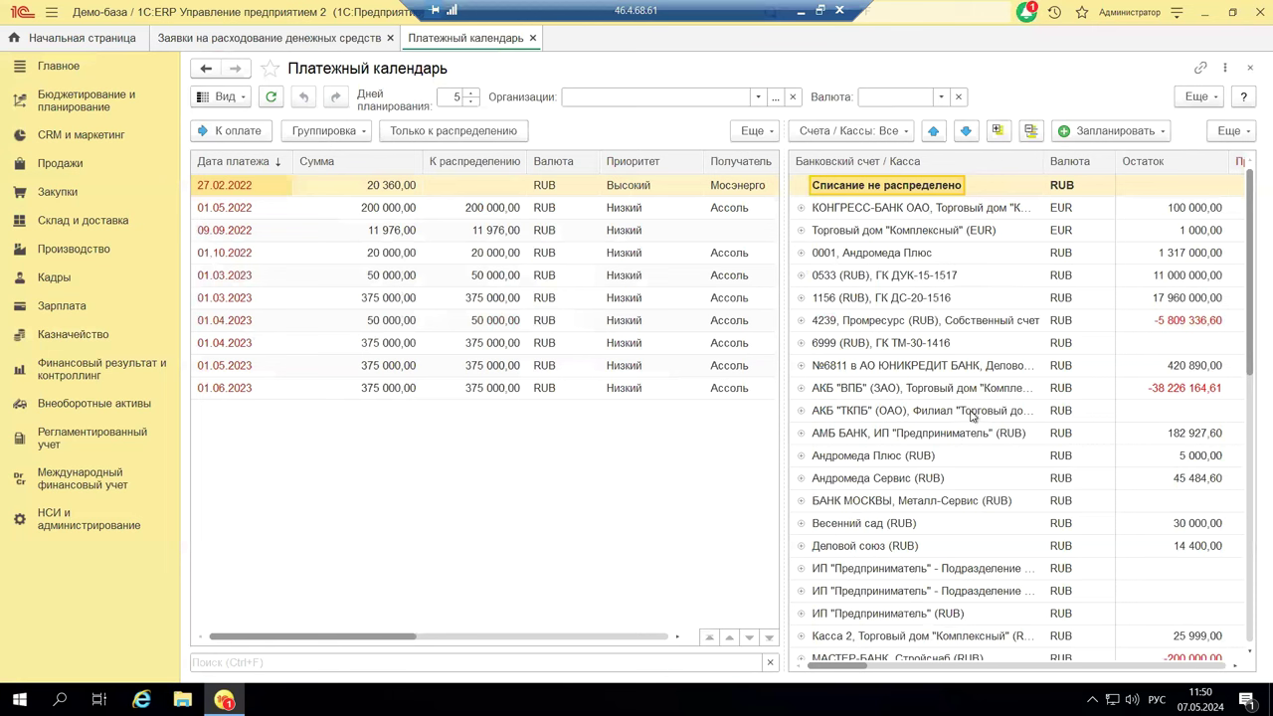
{"action": "left_click", "coordinate": [802, 321]}
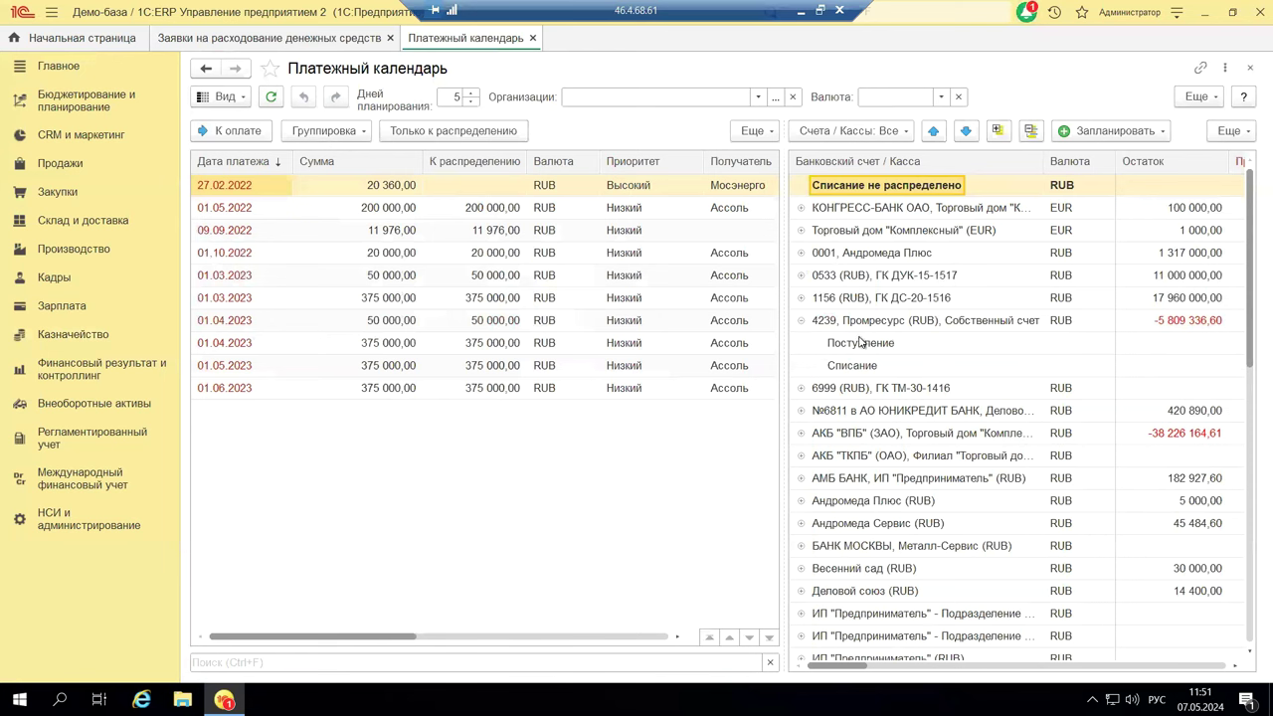
{"action": "left_click", "coordinate": [801, 320]}
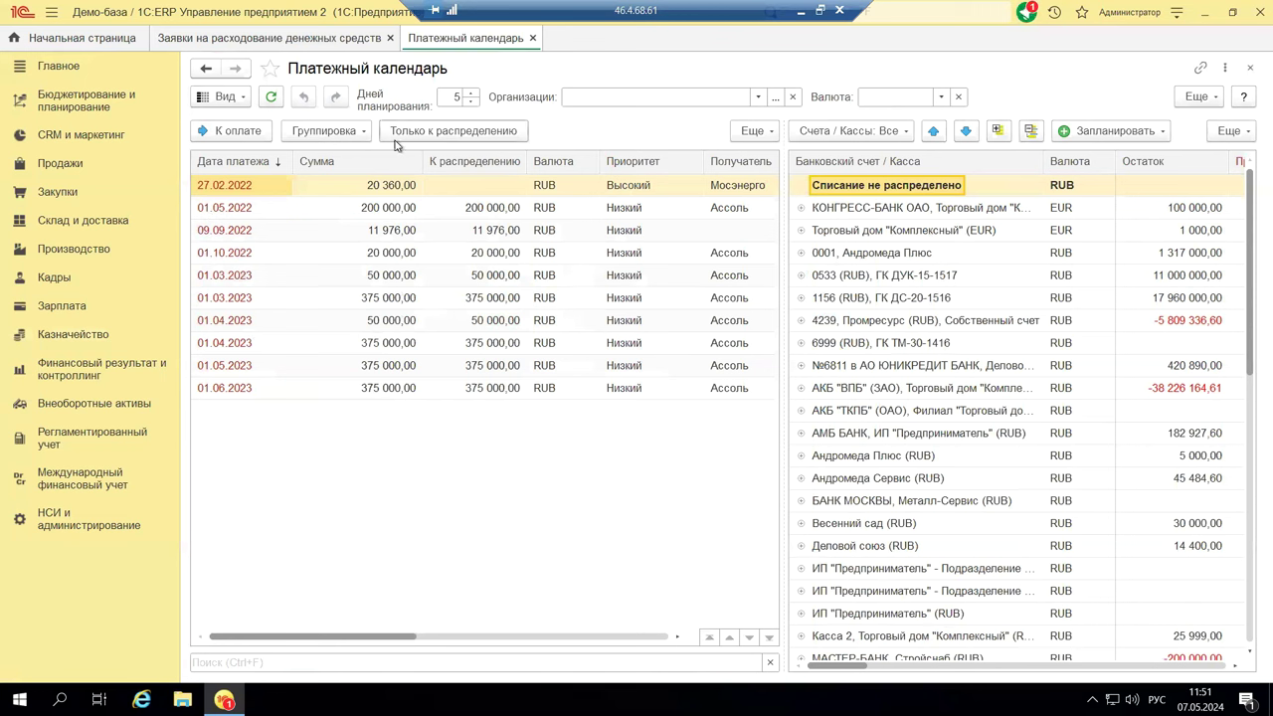
Step: Return the payment calendar to the "Календарь → Платежи" view and examine the receipts and write-offs of the Андромеда Плюс account and the account below it
{"action": "left_click", "coordinate": [218, 102]}
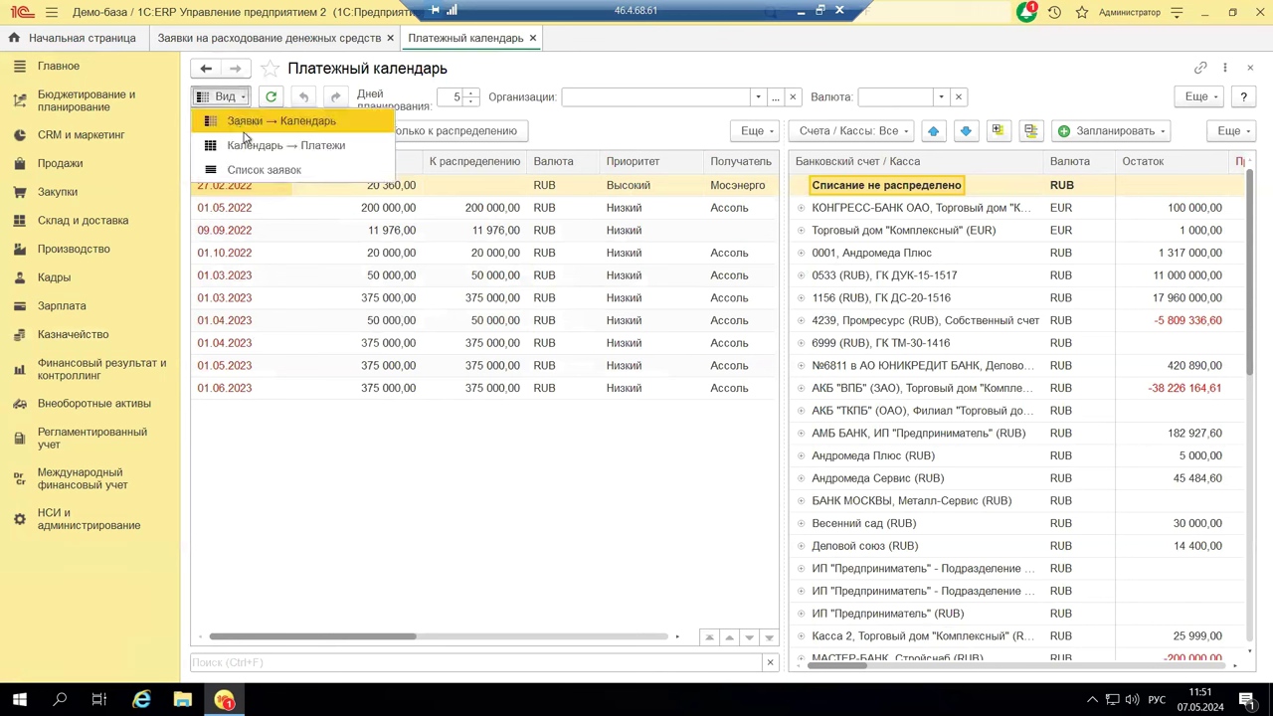
{"action": "left_click", "coordinate": [333, 145]}
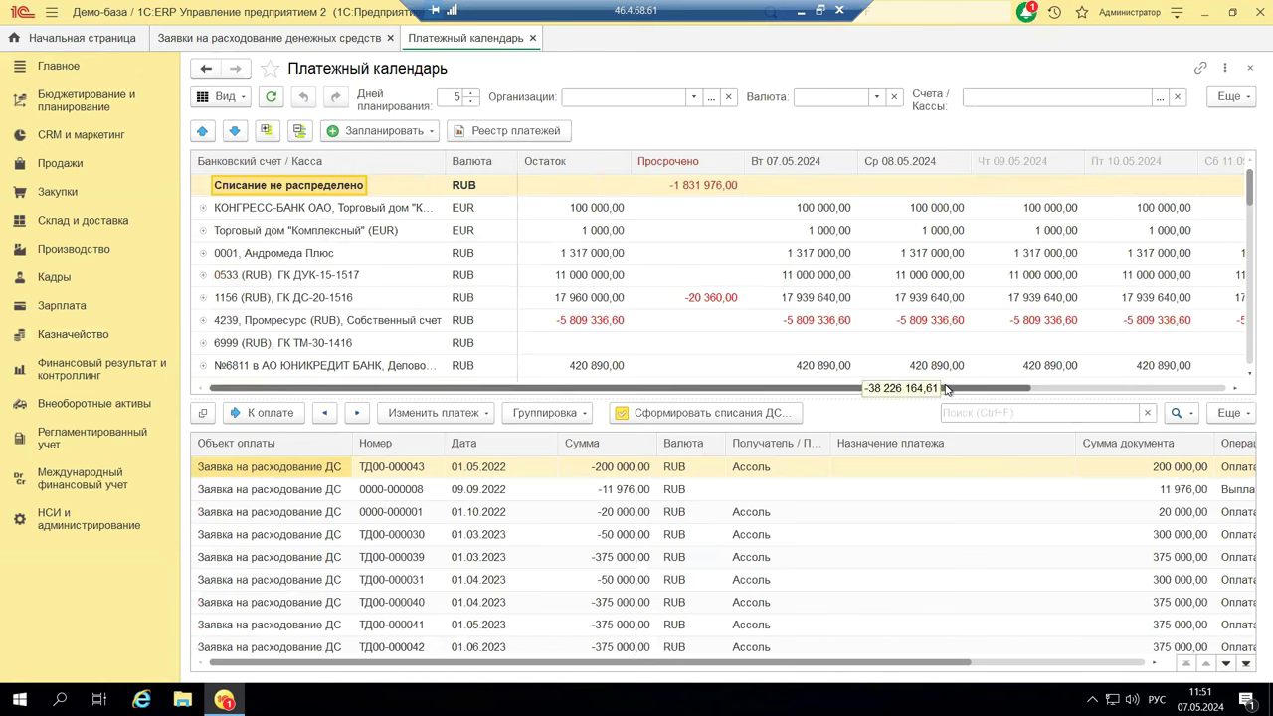
{"action": "left_click_drag", "start_coordinate": [952, 391], "coordinate": [909, 380]}
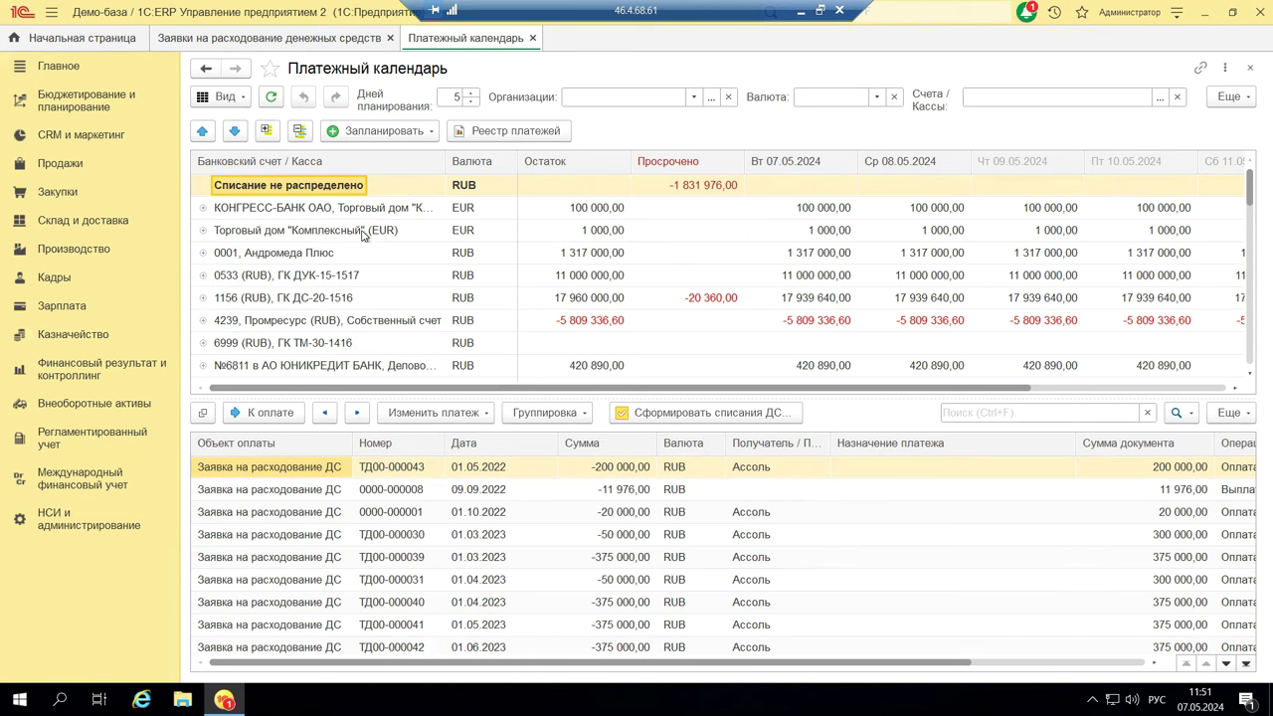
{"action": "left_click", "coordinate": [203, 254]}
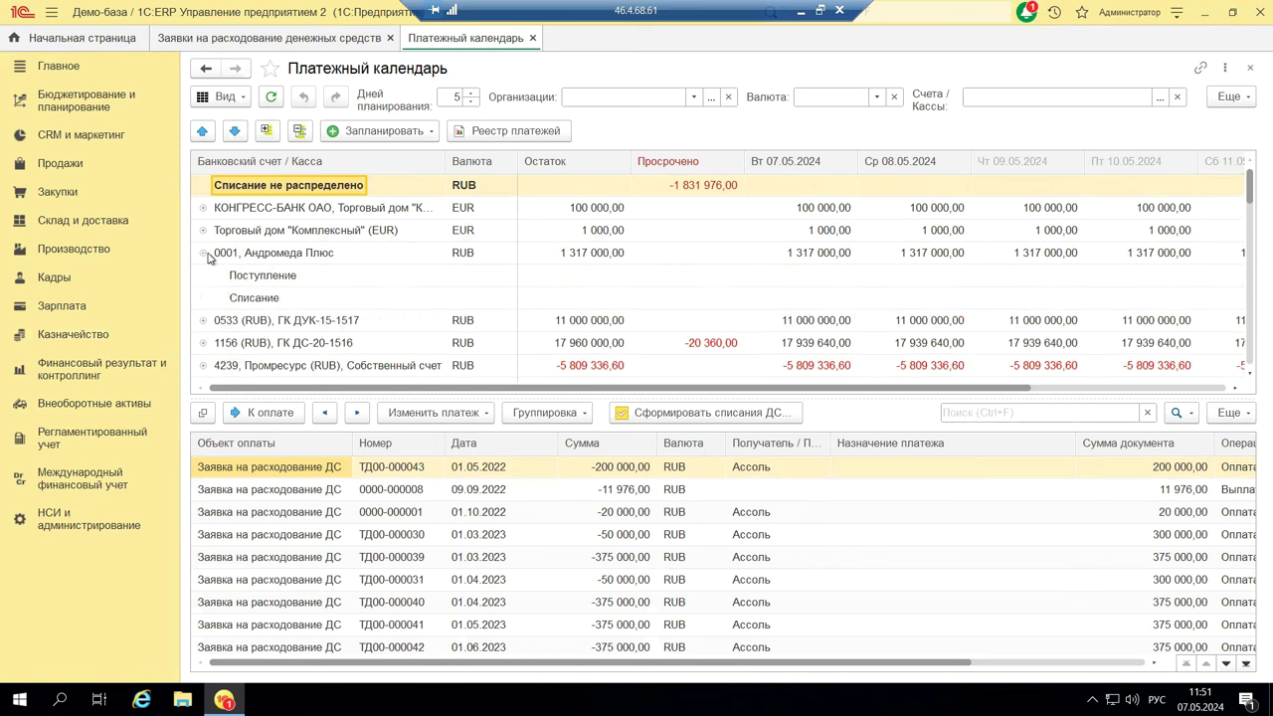
{"action": "left_click", "coordinate": [204, 255]}
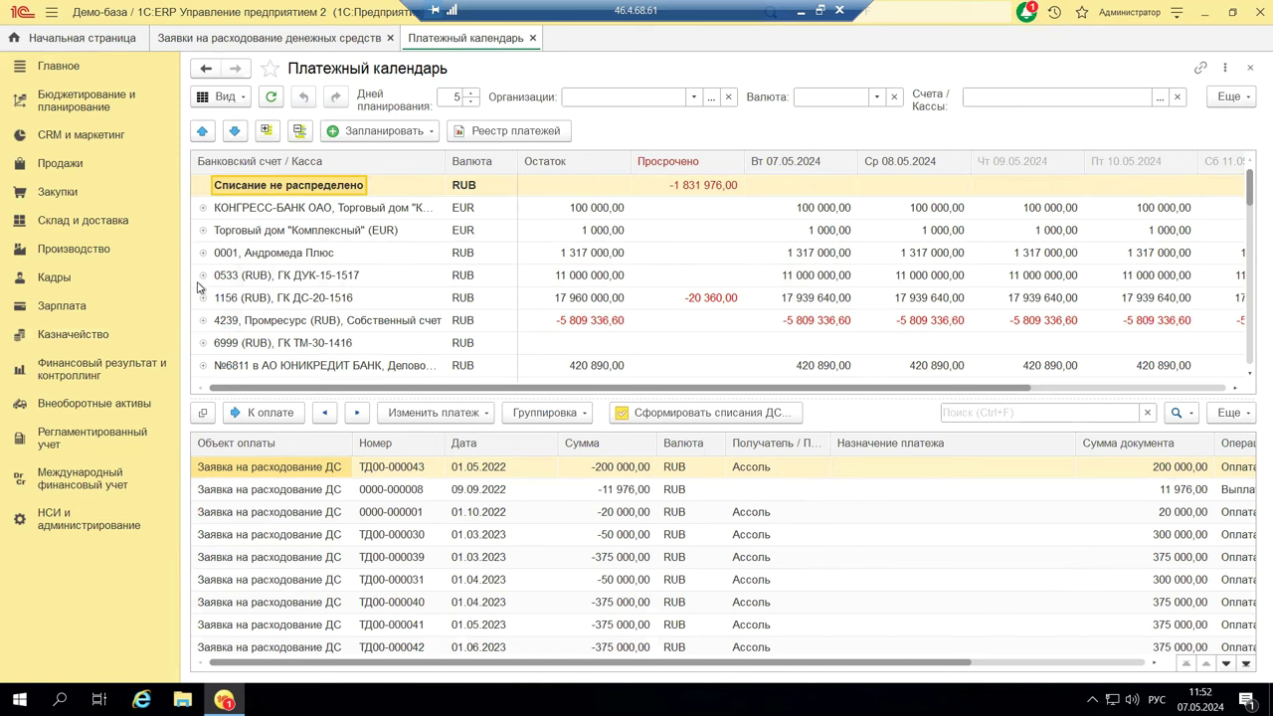
{"action": "left_click", "coordinate": [204, 277]}
{"action": "left_click", "coordinate": [204, 276]}
{"action": "left_click", "coordinate": [204, 277]}
{"action": "left_click", "coordinate": [204, 277]}
Step: Expand all bank accounts and cash desks in the calendar, collapse them again and review the rest of the account list
{"action": "left_click", "coordinate": [298, 132]}
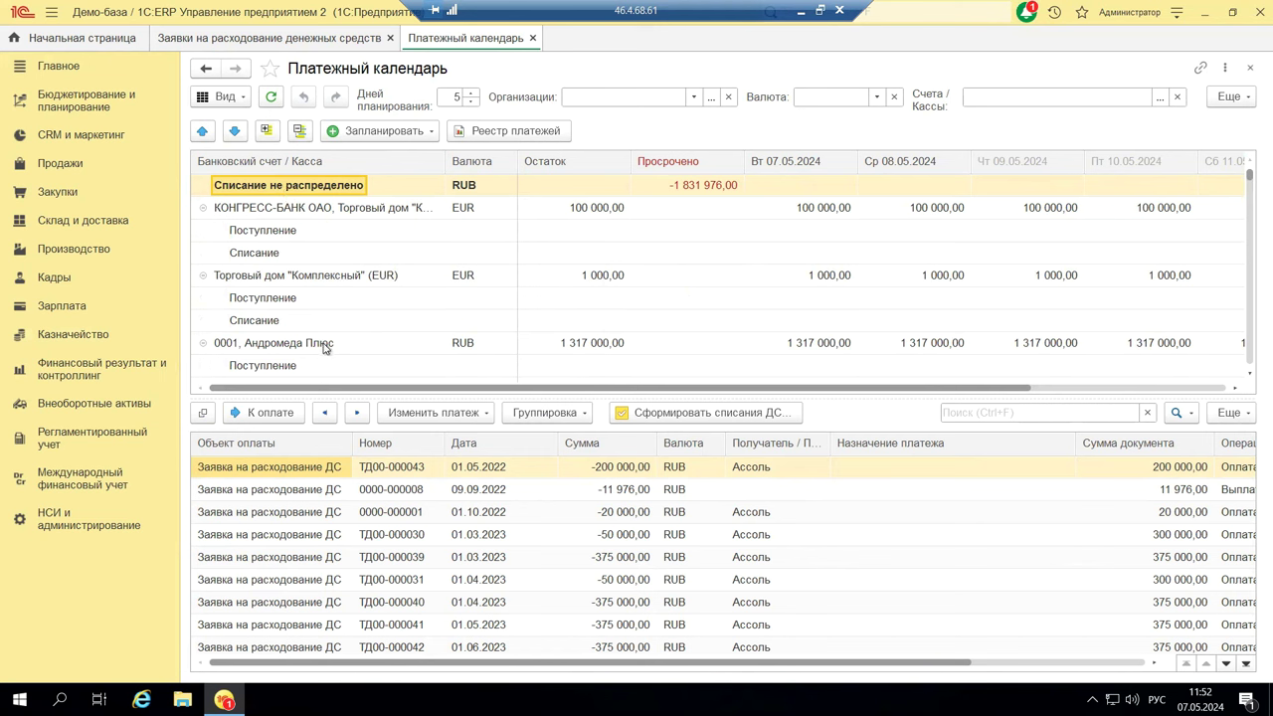
{"action": "left_click", "coordinate": [266, 131]}
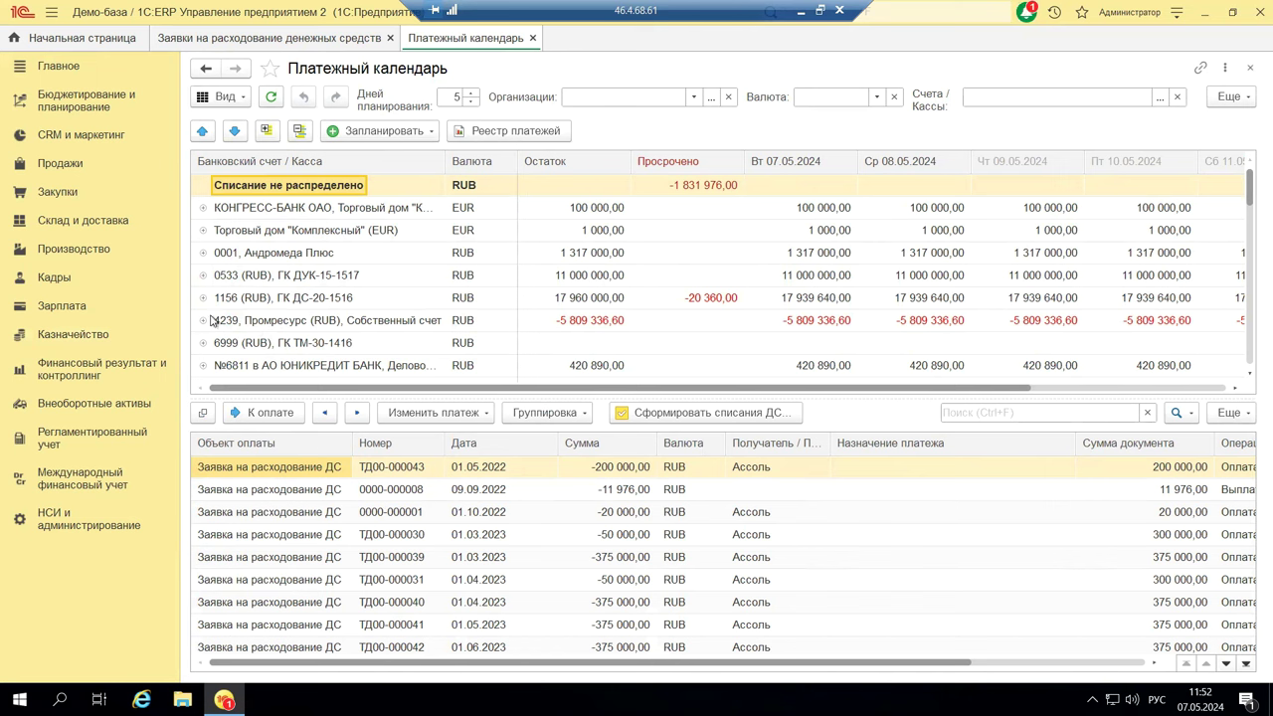
{"action": "scroll", "coordinate": [539, 253], "scroll_direction": "down", "scroll_amount": 10}
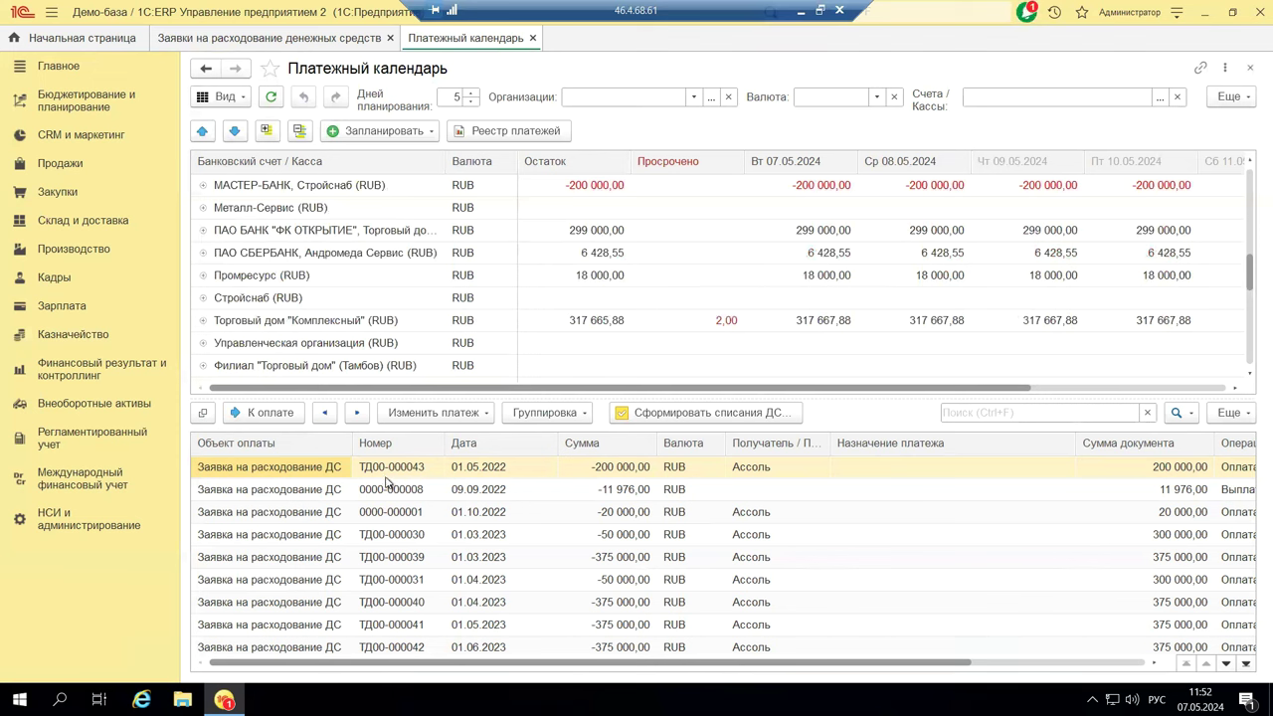
Step: Mark the unallocated 200 000 RUB expense request dated 01.05.2022 for payment (К оплате)
{"action": "mouse_move", "coordinate": [352, 448]}
{"action": "left_mouse_down"}
{"action": "mouse_move", "coordinate": [397, 449]}
{"action": "mouse_move", "coordinate": [354, 449]}
{"action": "left_mouse_up"}
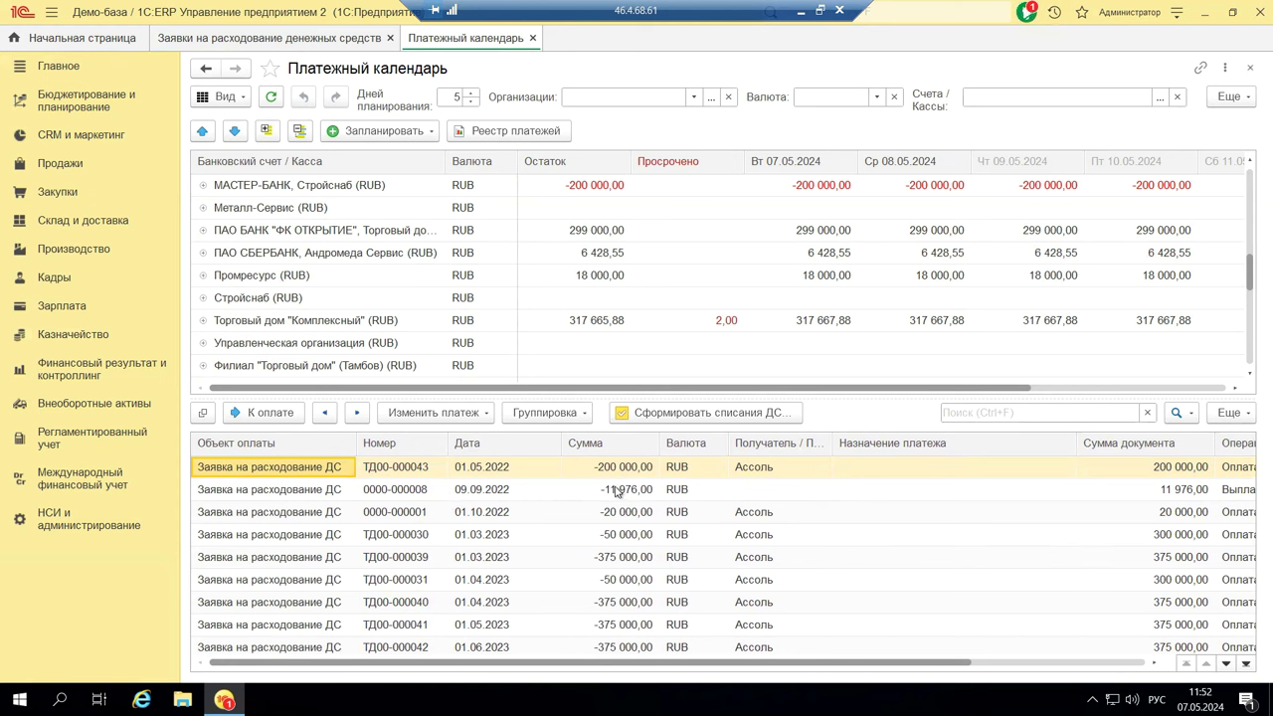
{"action": "left_click", "coordinate": [268, 418]}
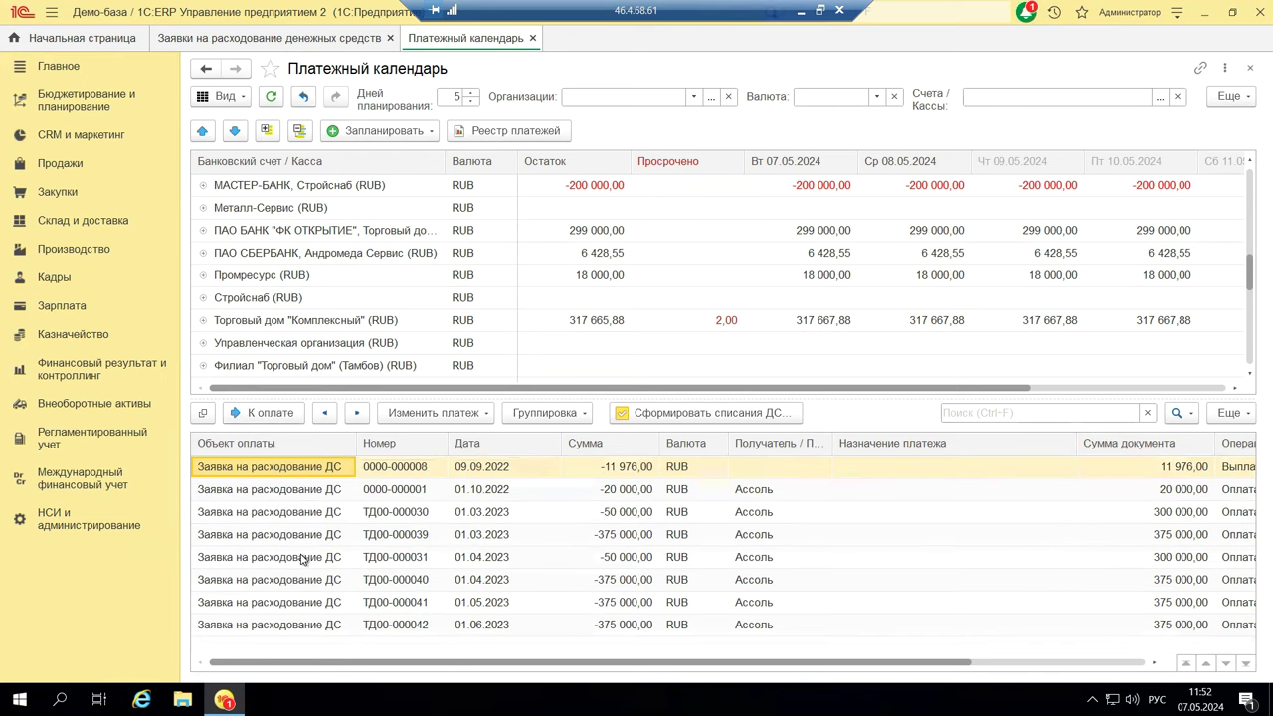
Step: Open the 375 000 RUB expense request dated 01.06.2023 from the calendar, examine its details and close it
{"action": "left_click", "coordinate": [298, 626]}
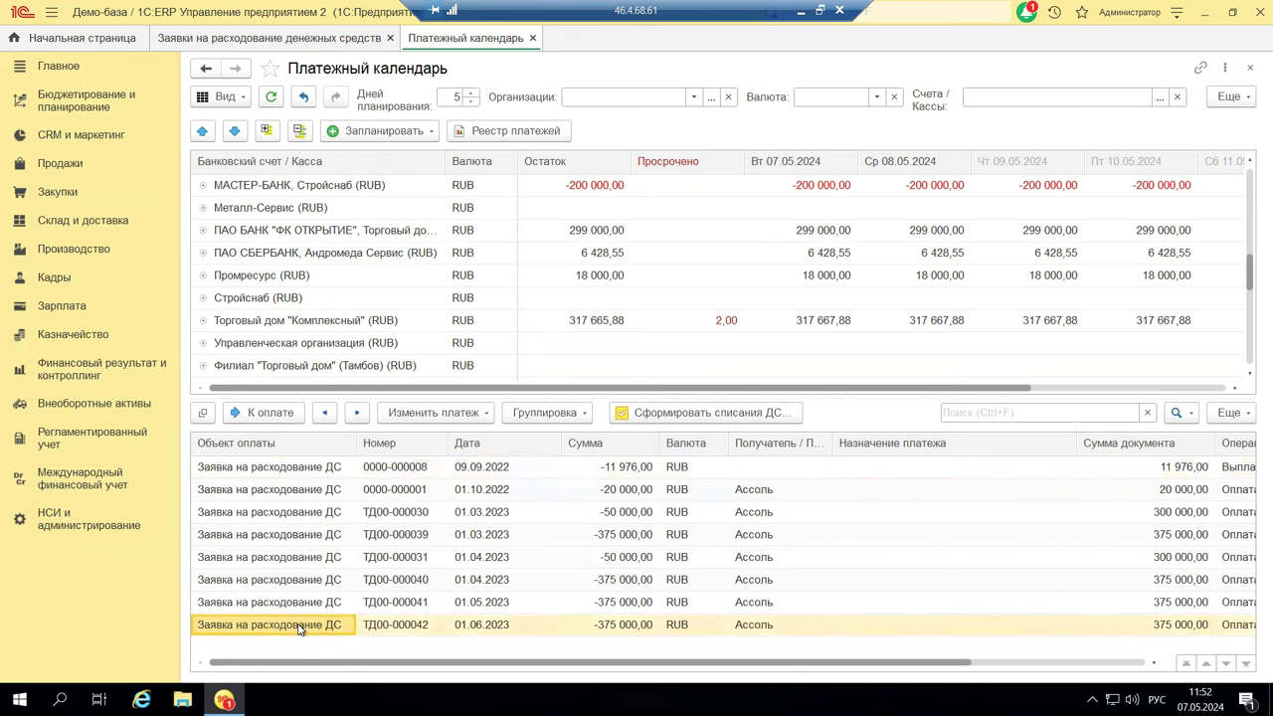
{"action": "double_click", "coordinate": [299, 625]}
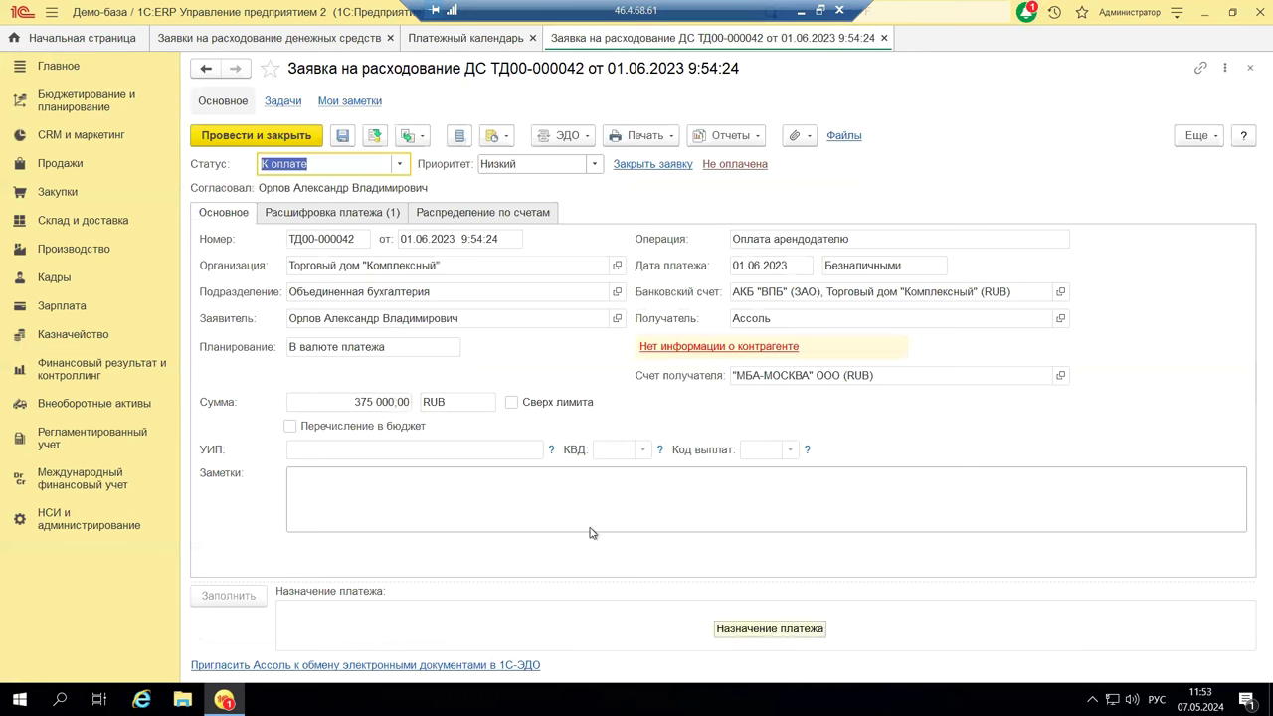
{"action": "left_click", "coordinate": [1251, 69]}
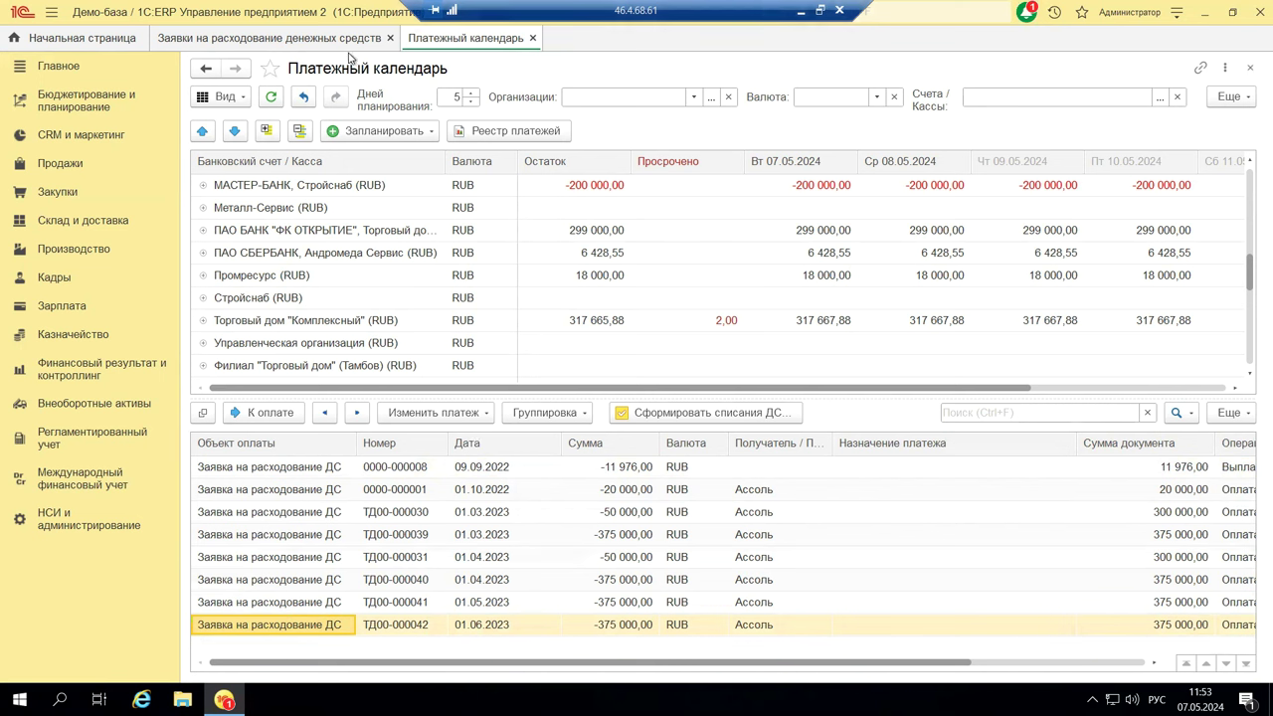
Step: Examine the payments listed for the ПАО БАНК "ФК ОТКРЫТИЕ", МАСТЕР-БАНК and Торговый дом "Комплексный" (RUB) rows of the calendar
{"action": "left_click", "coordinate": [248, 236]}
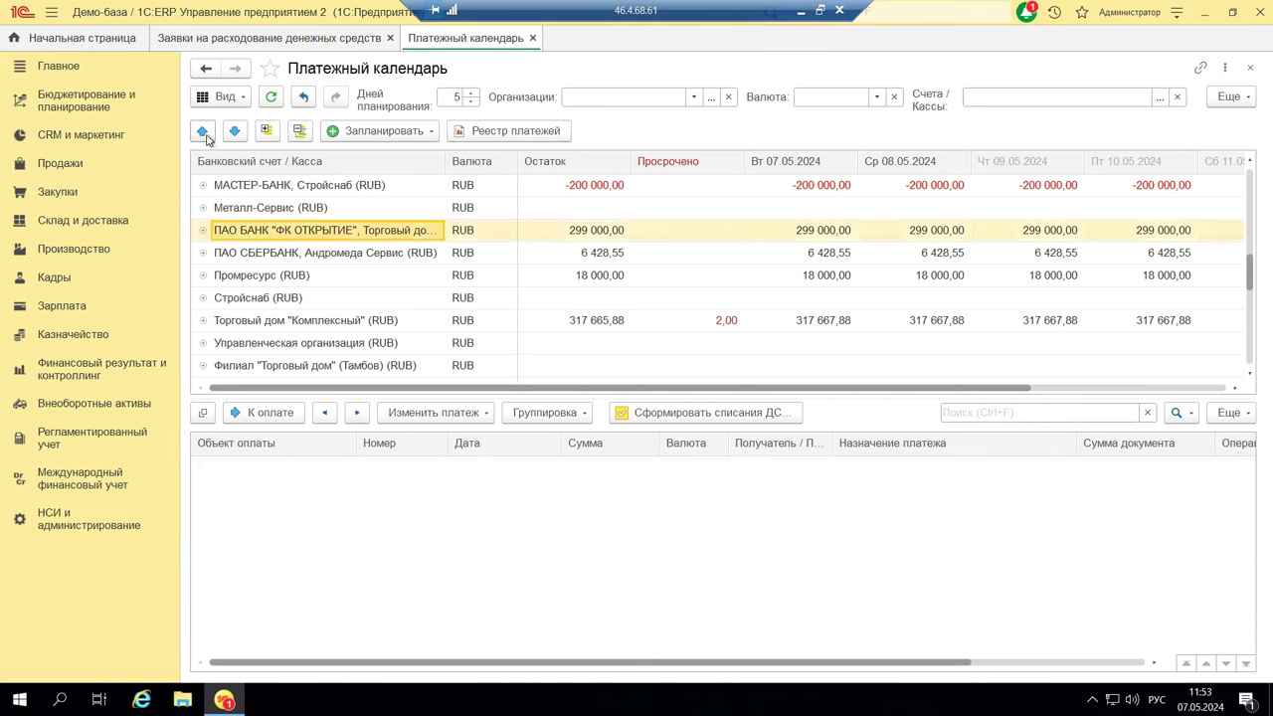
{"action": "left_click", "coordinate": [221, 187]}
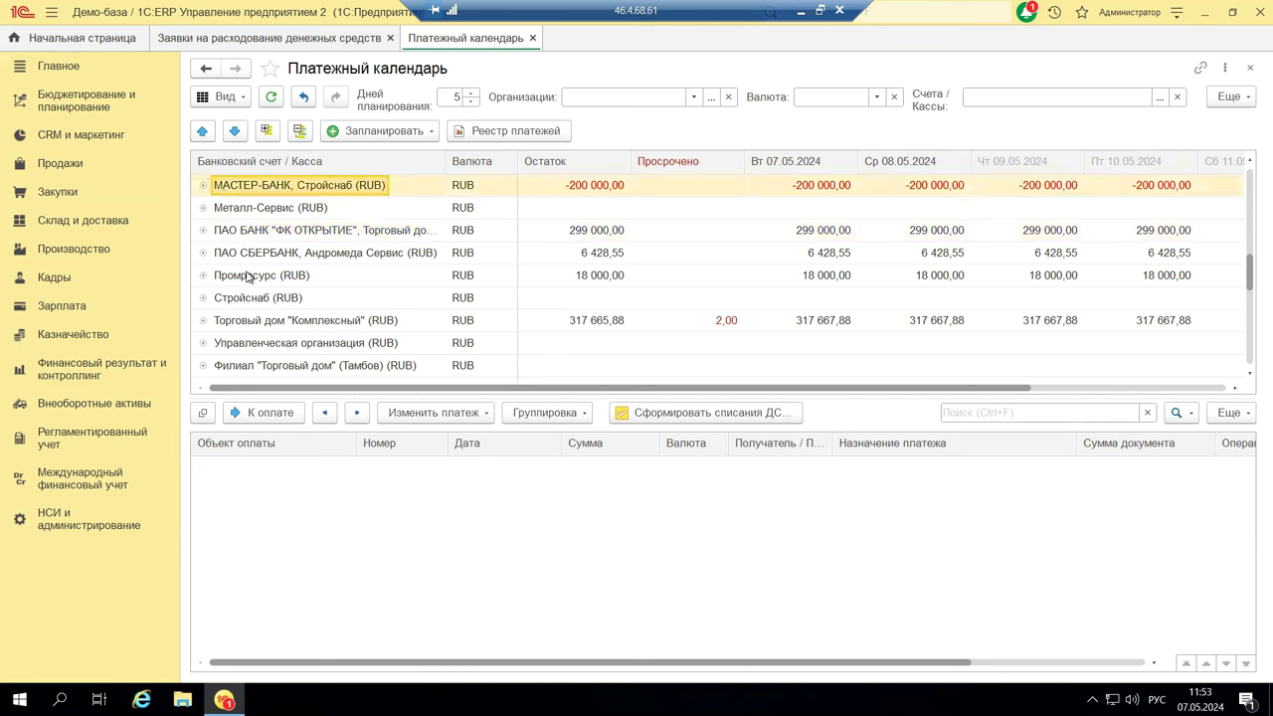
{"action": "left_click", "coordinate": [324, 323]}
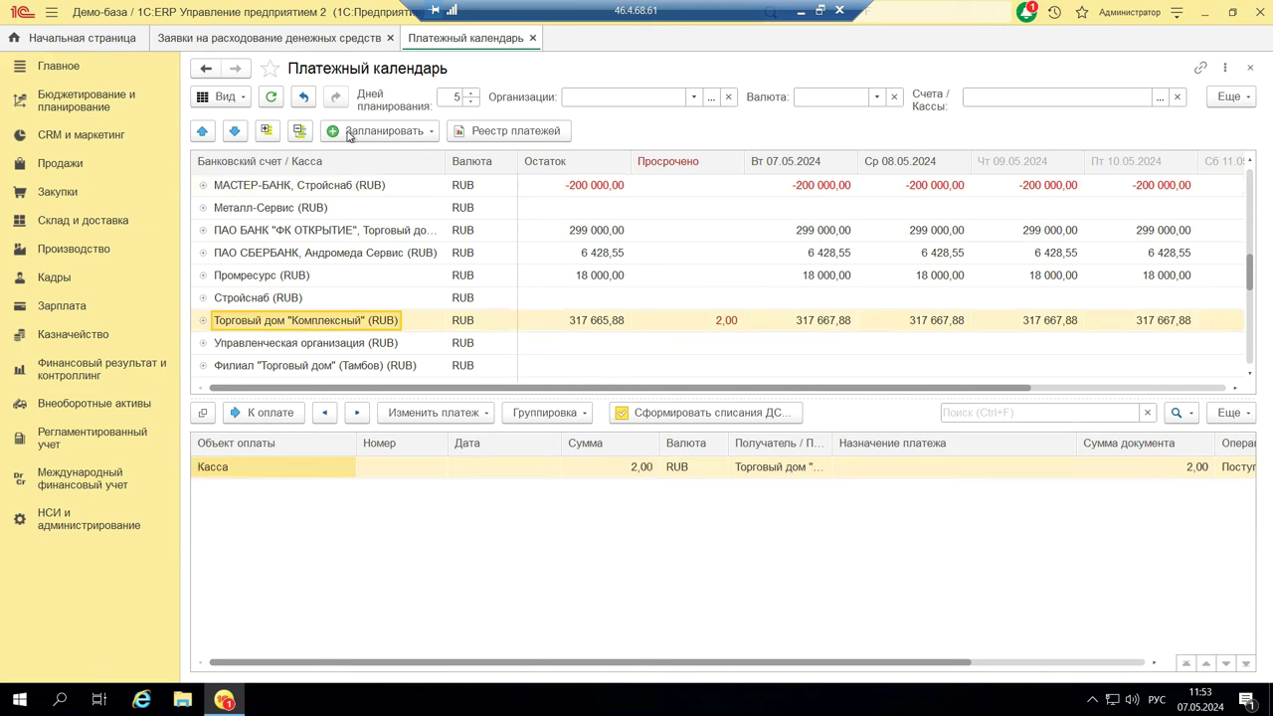
Step: Examine the operations that can be planned for Торговый дом "Комплексный" (RUB) and the options for changing its payment
{"action": "left_click", "coordinate": [432, 131]}
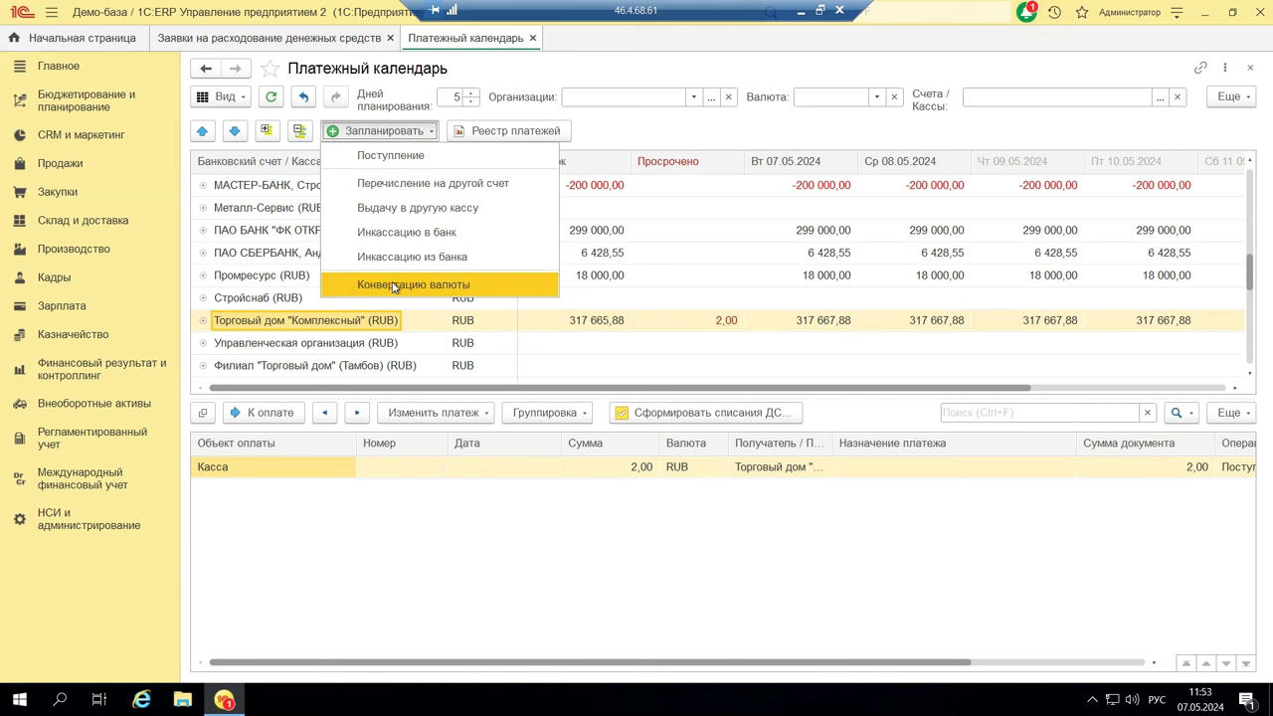
{"action": "left_click", "coordinate": [642, 125]}
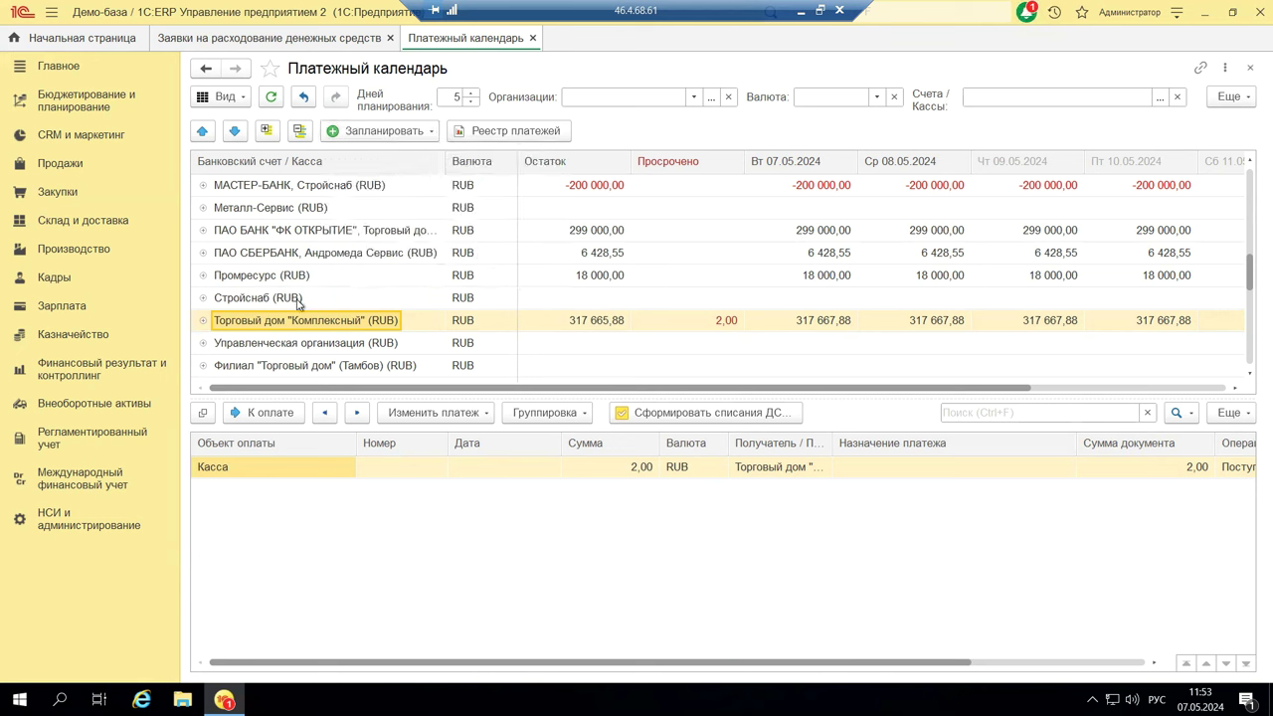
{"action": "left_click", "coordinate": [487, 414]}
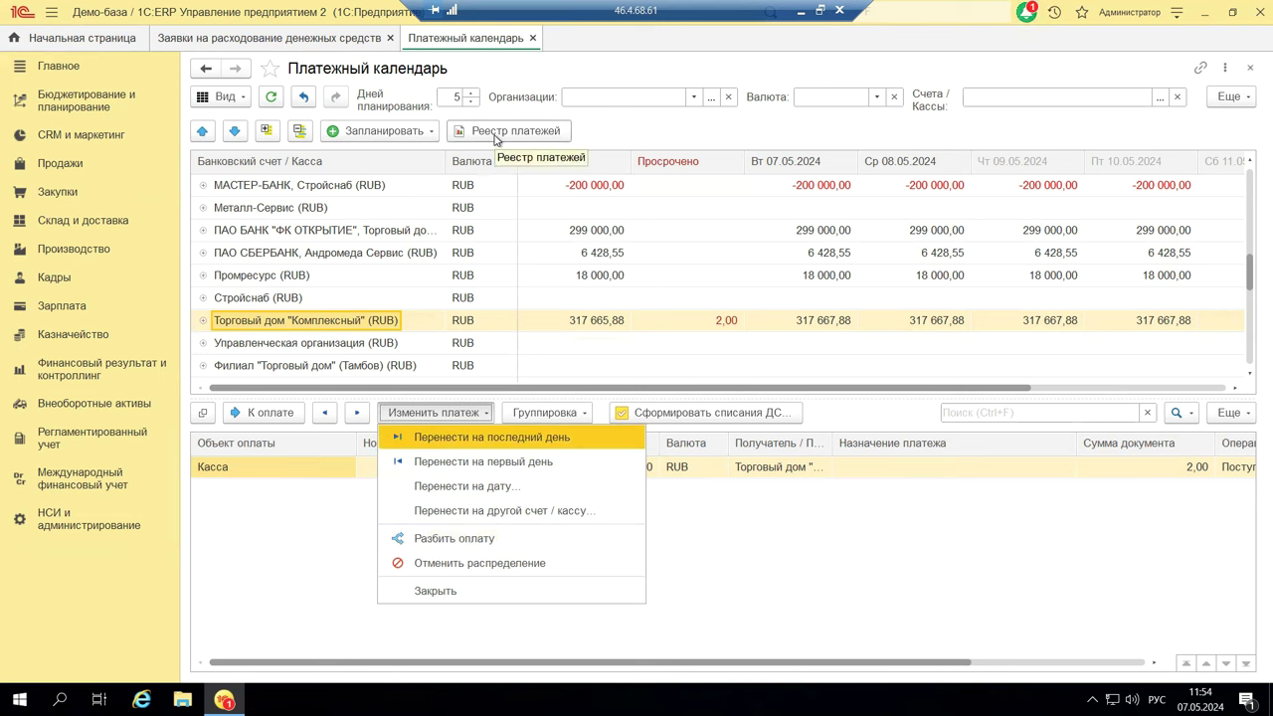
{"action": "key", "text": "Return"}
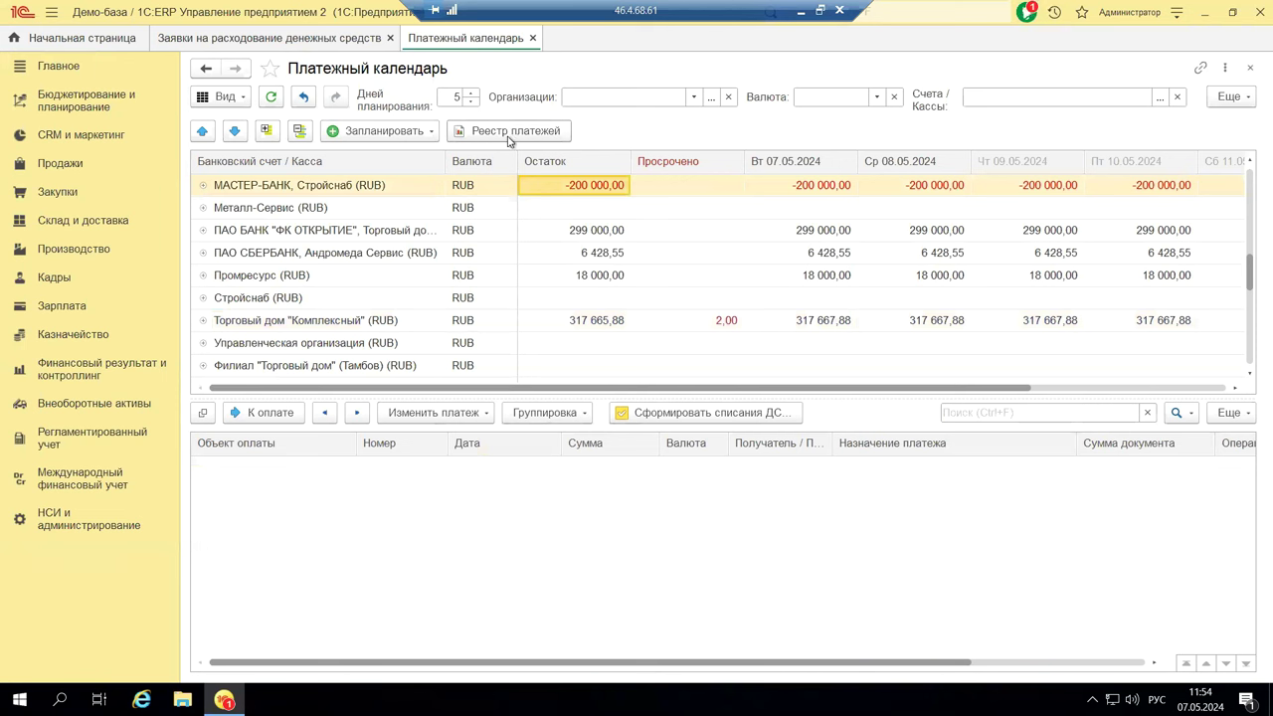
Step: Open the payment register (Реестр платежей) from the calendar, examine its payments and the totals by currency and organization, and close it
{"action": "left_click", "coordinate": [507, 140]}
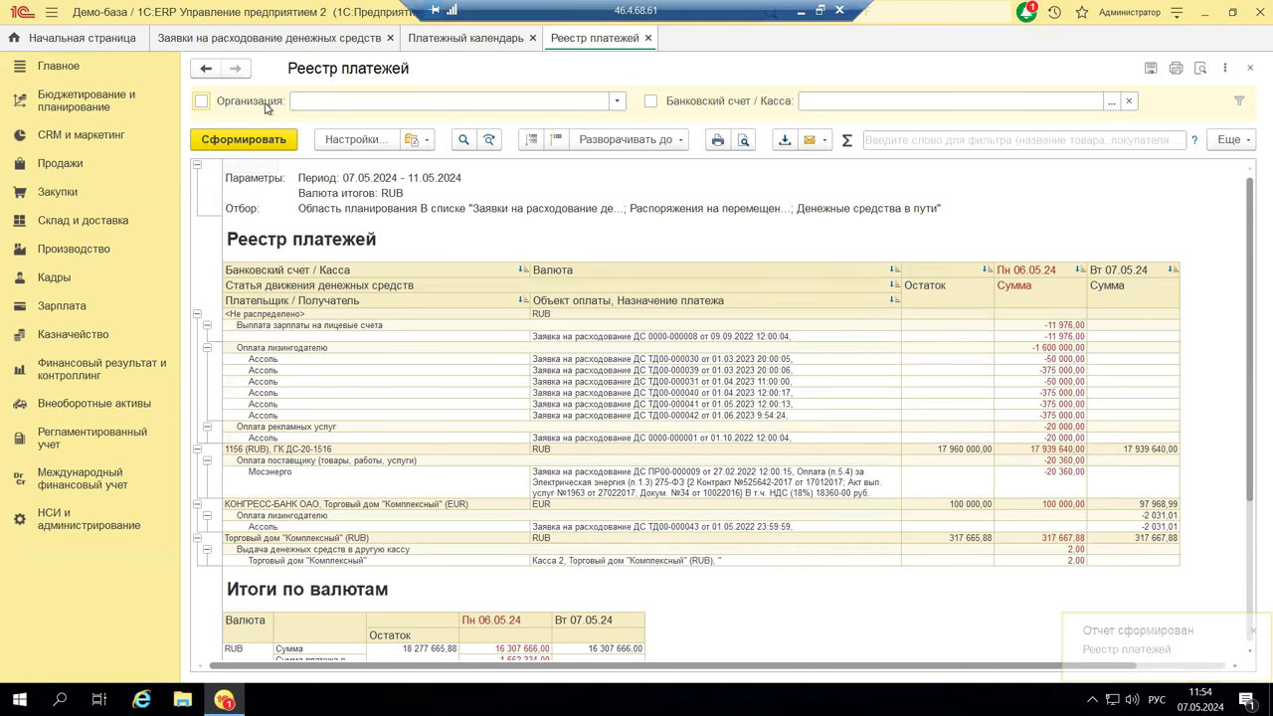
{"action": "left_click", "coordinate": [1109, 102]}
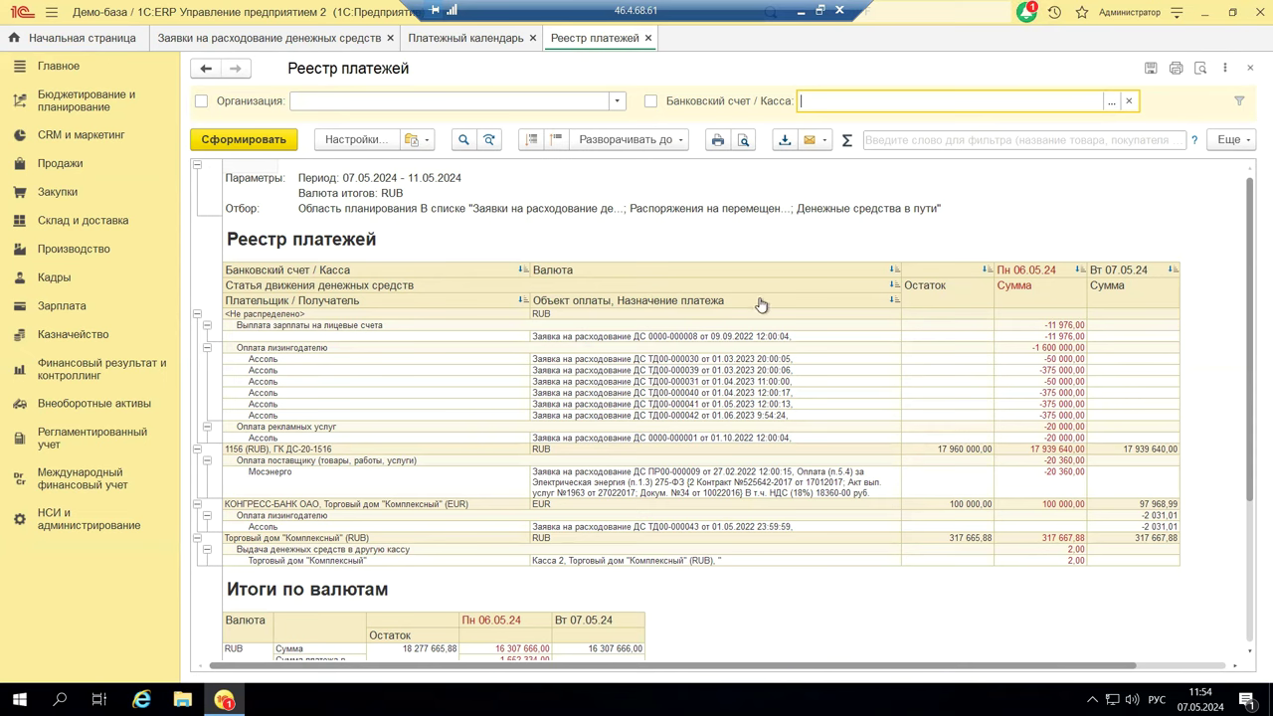
{"action": "scroll", "coordinate": [755, 314], "scroll_direction": "down", "scroll_amount": 1}
{"action": "scroll", "coordinate": [756, 315], "scroll_direction": "down", "scroll_amount": 2}
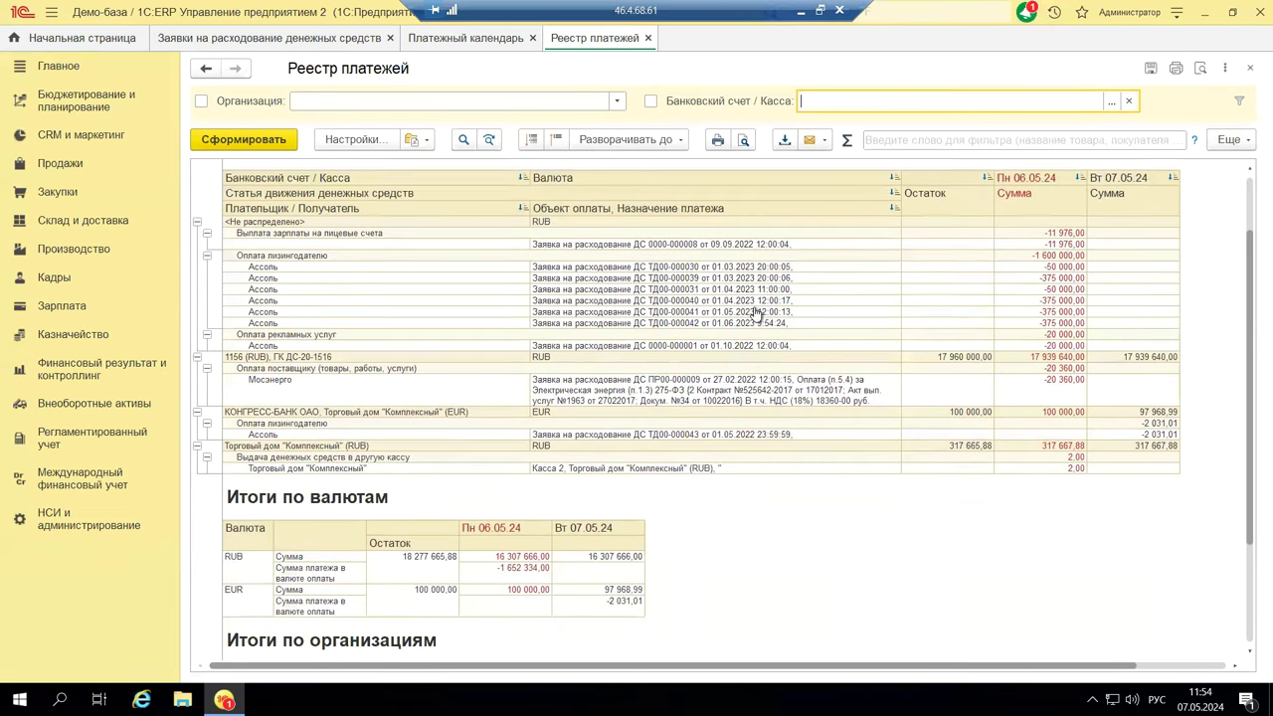
{"action": "scroll", "coordinate": [770, 289], "scroll_direction": "down", "scroll_amount": 2}
{"action": "scroll", "coordinate": [769, 288], "scroll_direction": "down", "scroll_amount": 5}
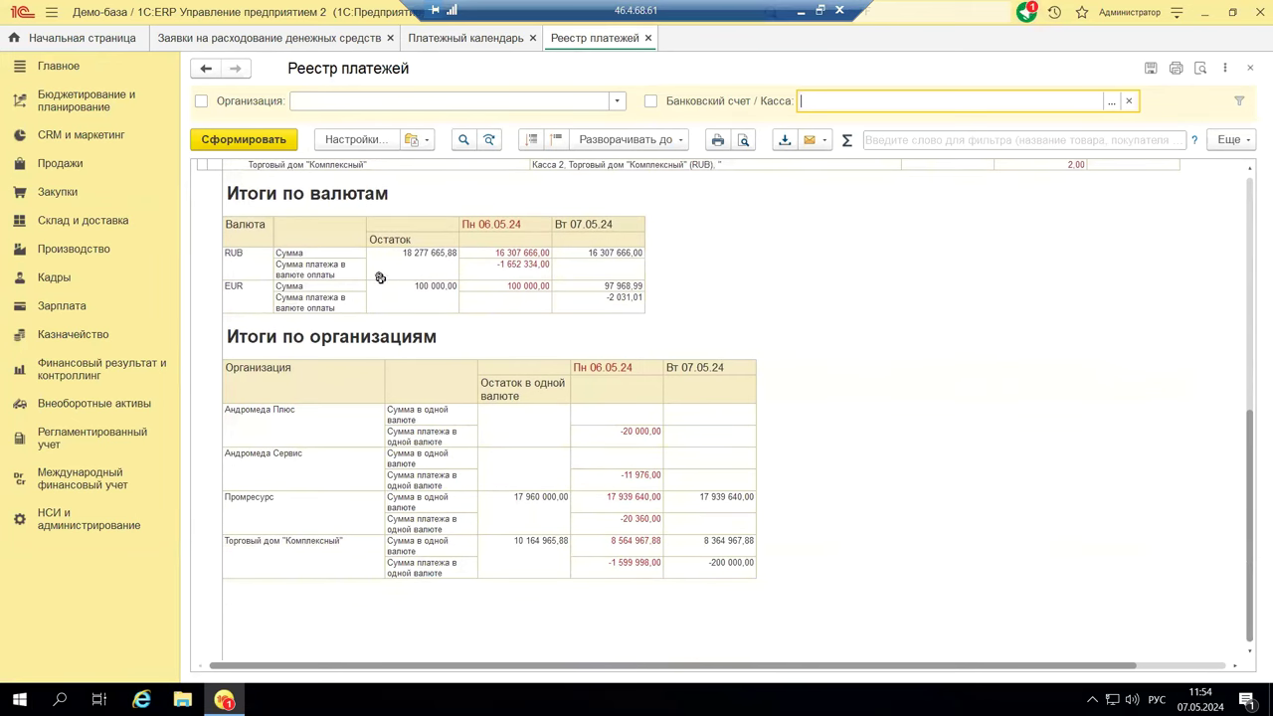
{"action": "left_click", "coordinate": [624, 274]}
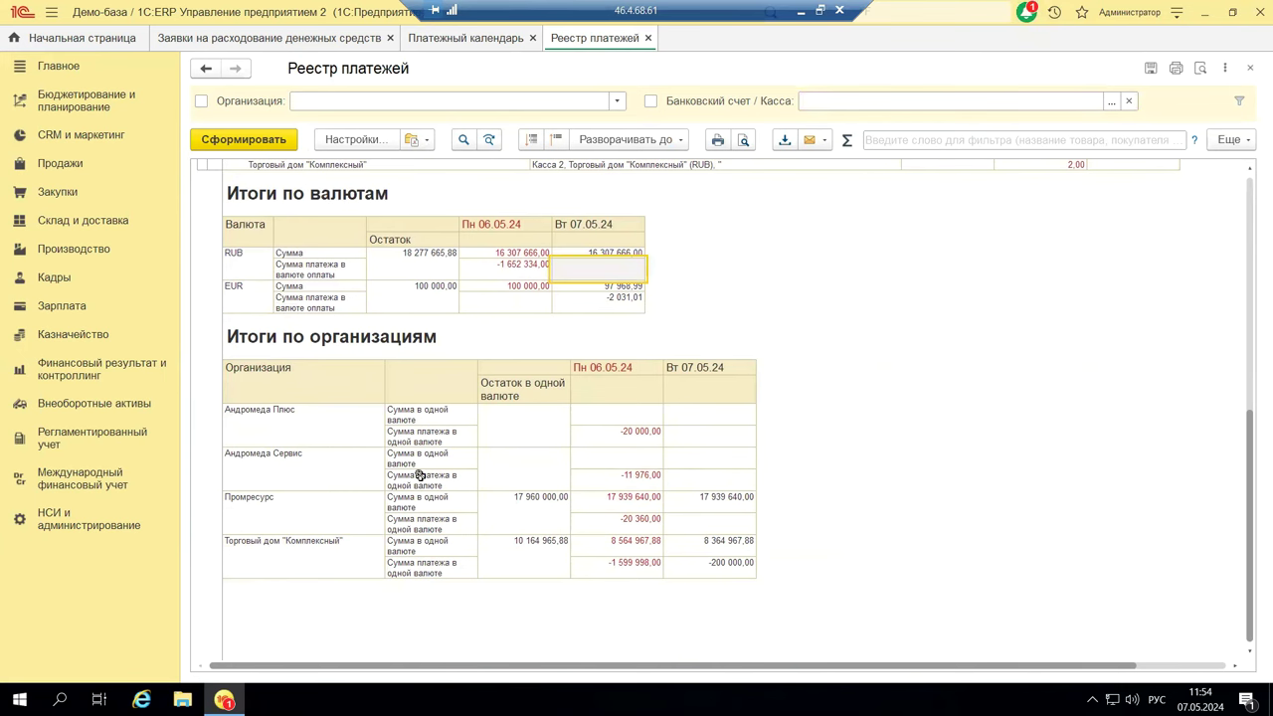
{"action": "scroll", "coordinate": [758, 187], "scroll_direction": "up", "scroll_amount": 3}
{"action": "scroll", "coordinate": [753, 185], "scroll_direction": "up", "scroll_amount": 4}
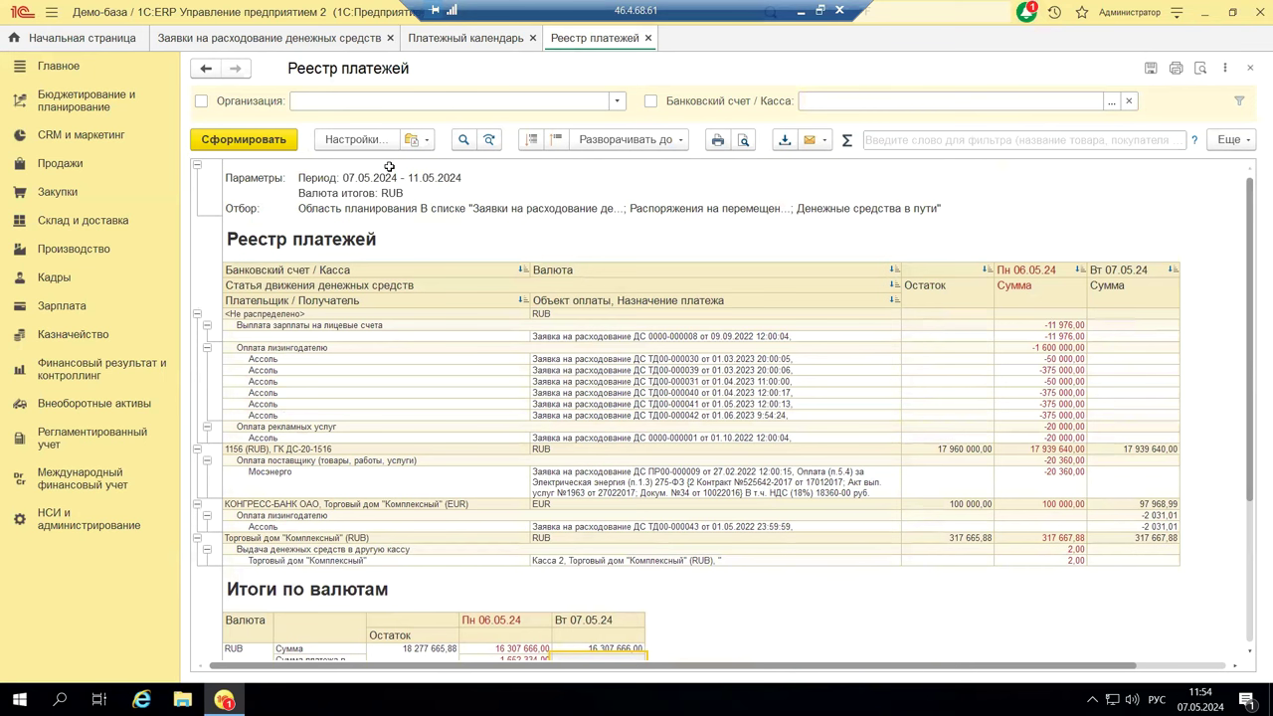
{"action": "left_click", "coordinate": [1252, 69]}
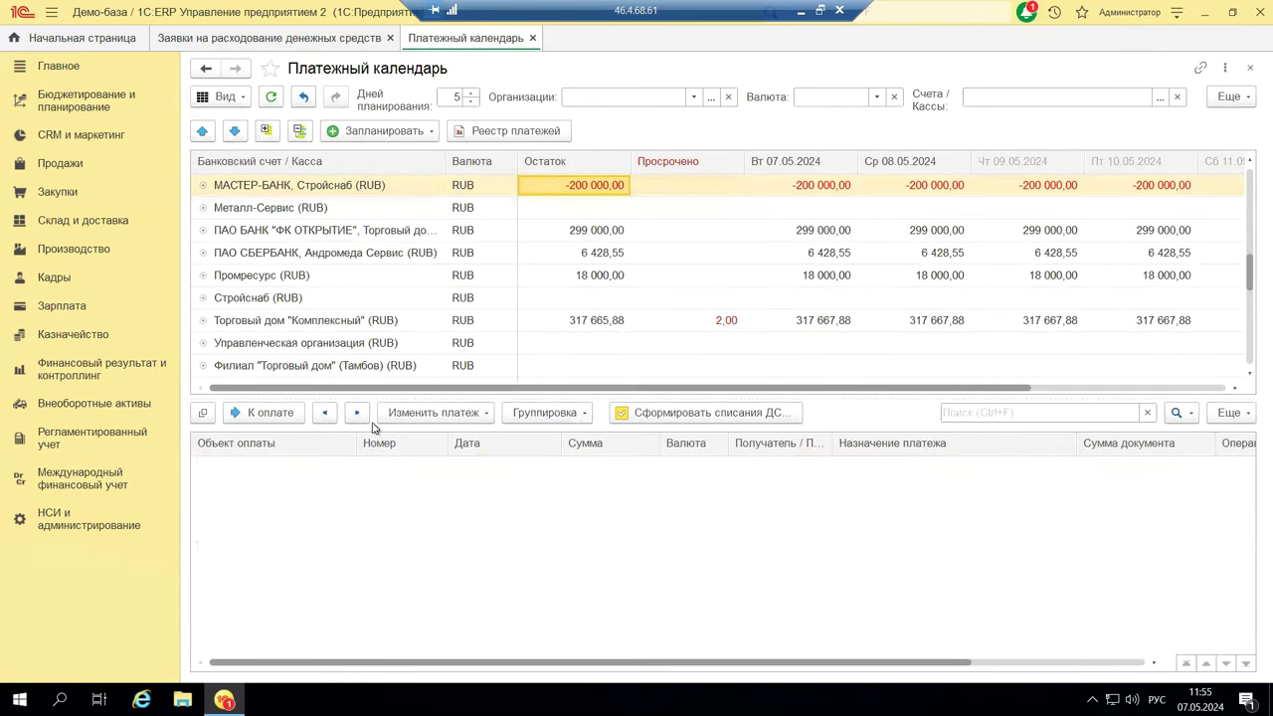
Step: Switch the calendar view to the request list (Список заявок), examine it, and return to the Календарь → Платежи view
{"action": "left_click", "coordinate": [227, 235]}
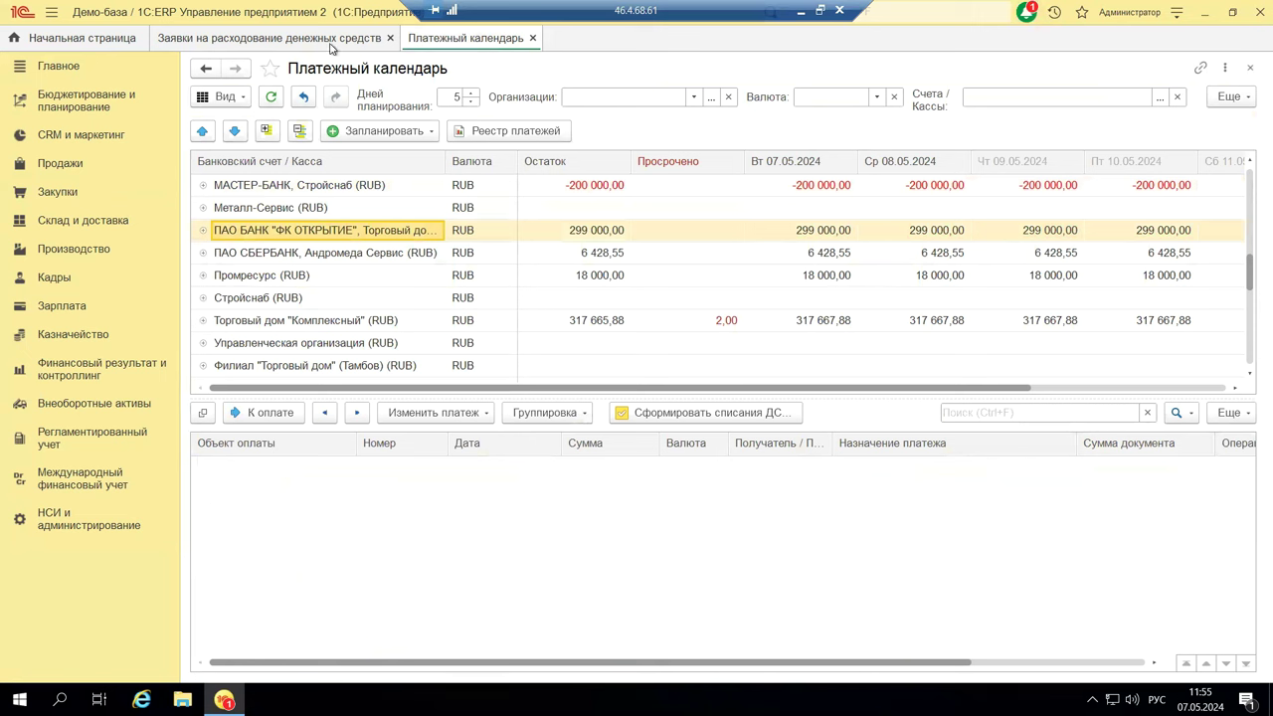
{"action": "left_click", "coordinate": [240, 103]}
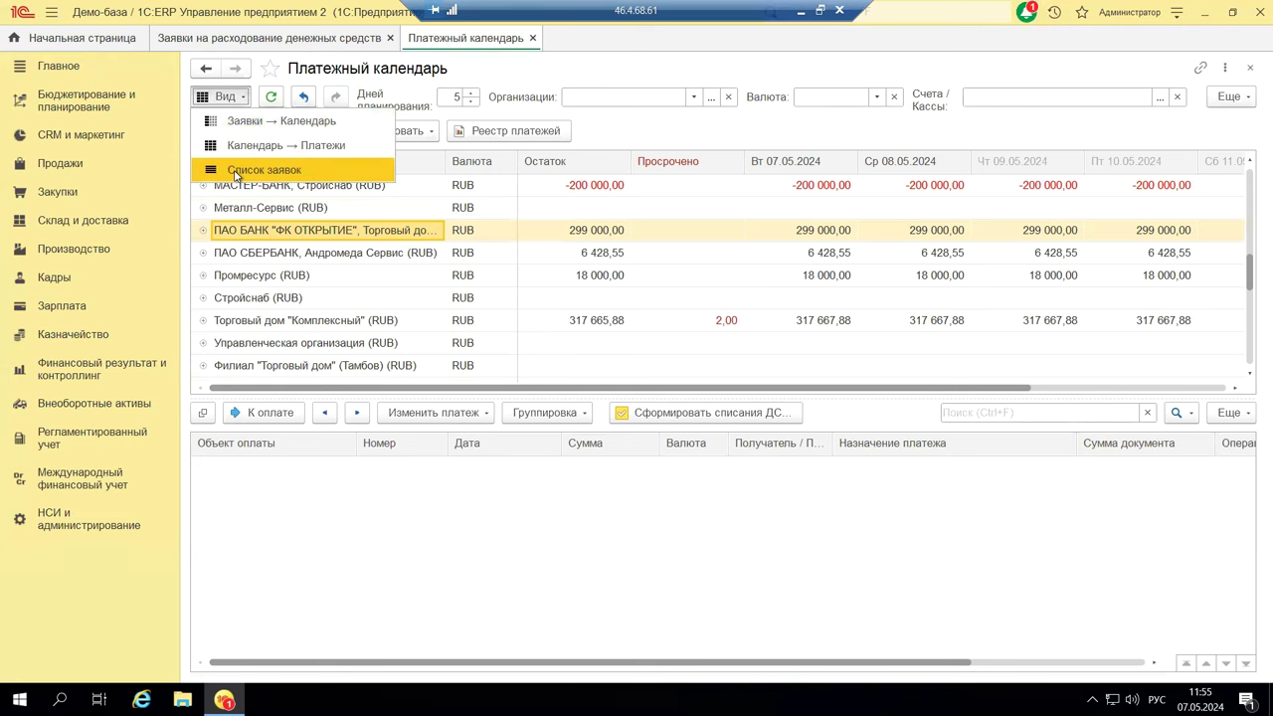
{"action": "left_click", "coordinate": [235, 173]}
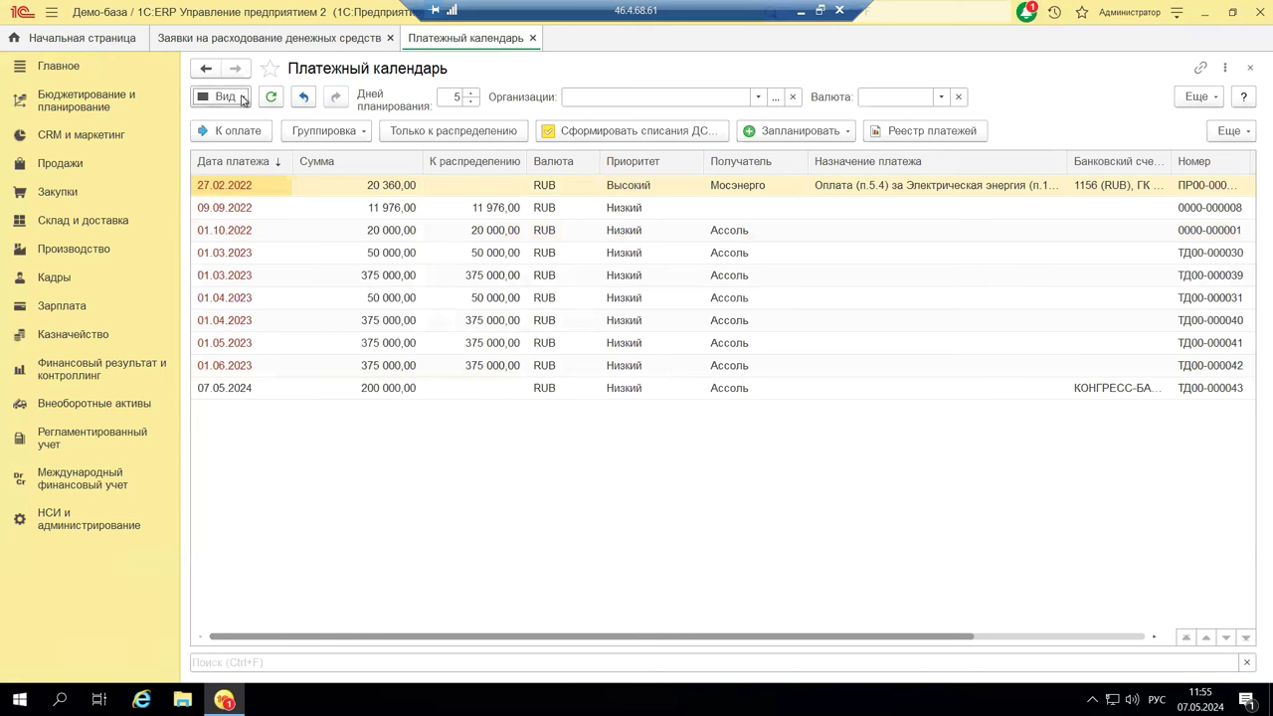
{"action": "left_click", "coordinate": [243, 100]}
{"action": "left_click", "coordinate": [242, 146]}
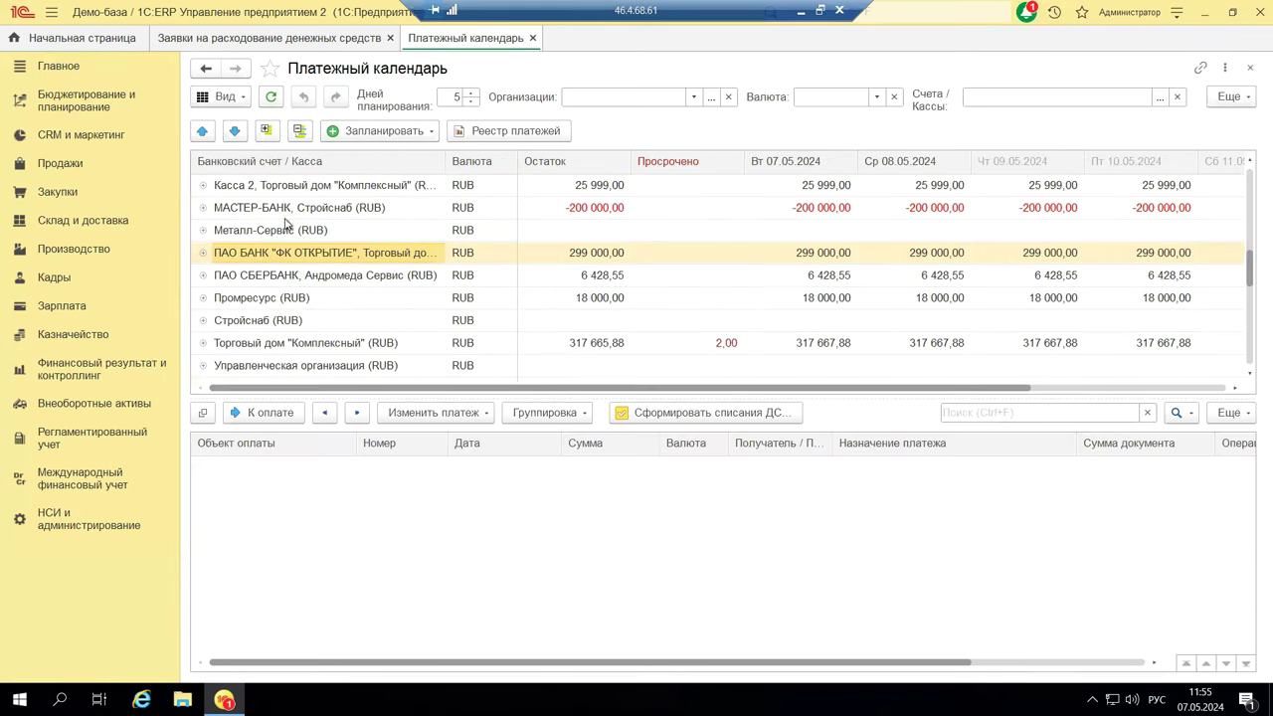
Step: Generate the cash write-off documents for the requests in the unallocated row (Списание не распределено) of the payment calendar
{"action": "left_click", "coordinate": [267, 191]}
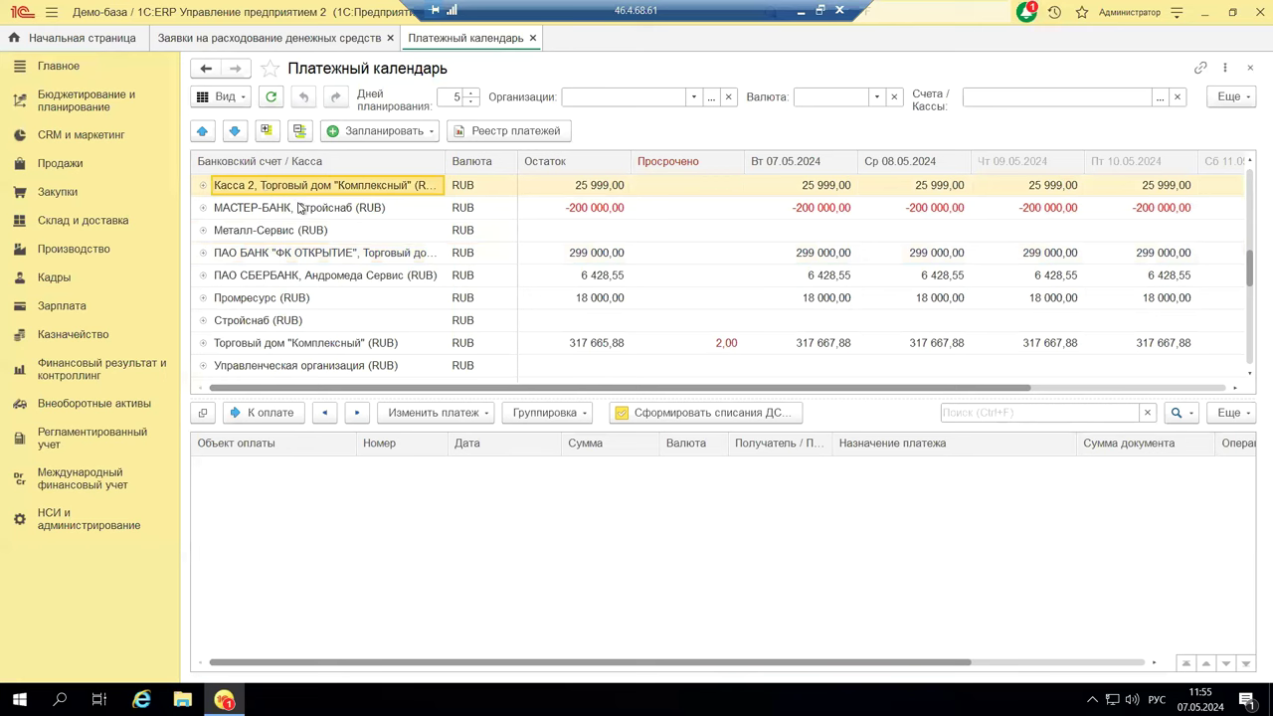
{"action": "scroll", "coordinate": [334, 213], "scroll_direction": "up", "scroll_amount": 5}
{"action": "scroll", "coordinate": [331, 203], "scroll_direction": "up", "scroll_amount": 3}
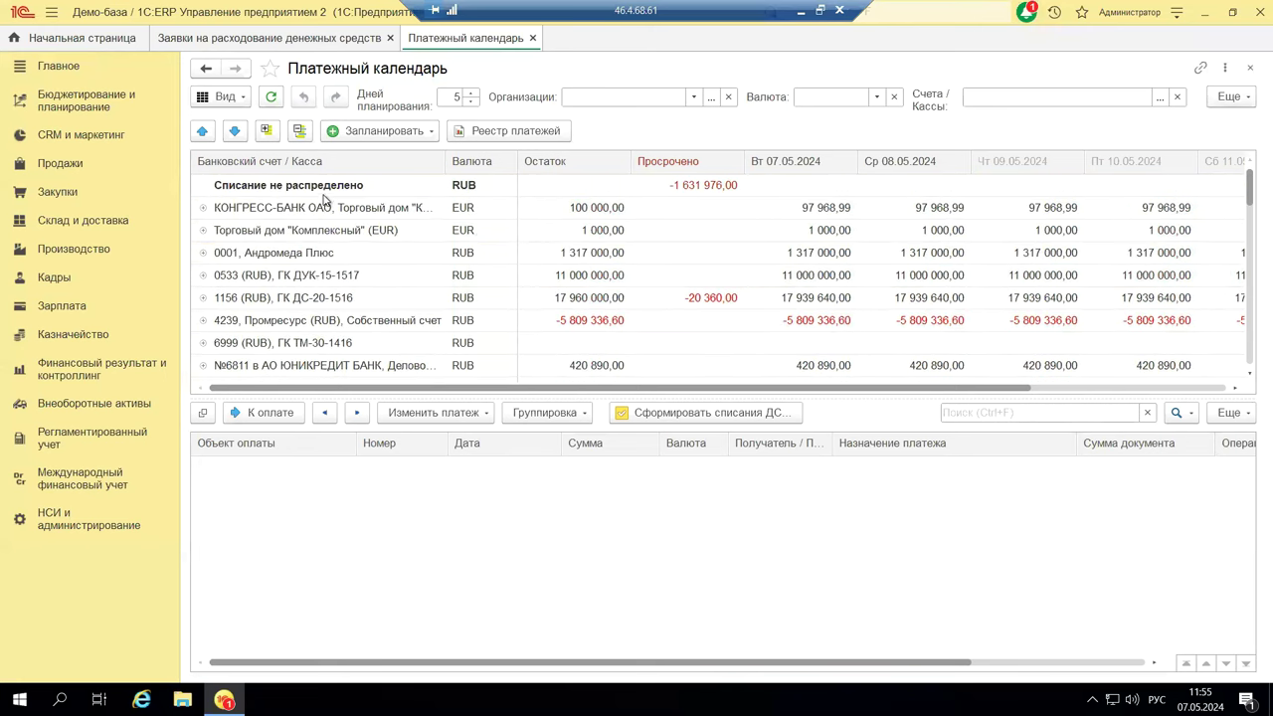
{"action": "left_click", "coordinate": [310, 213]}
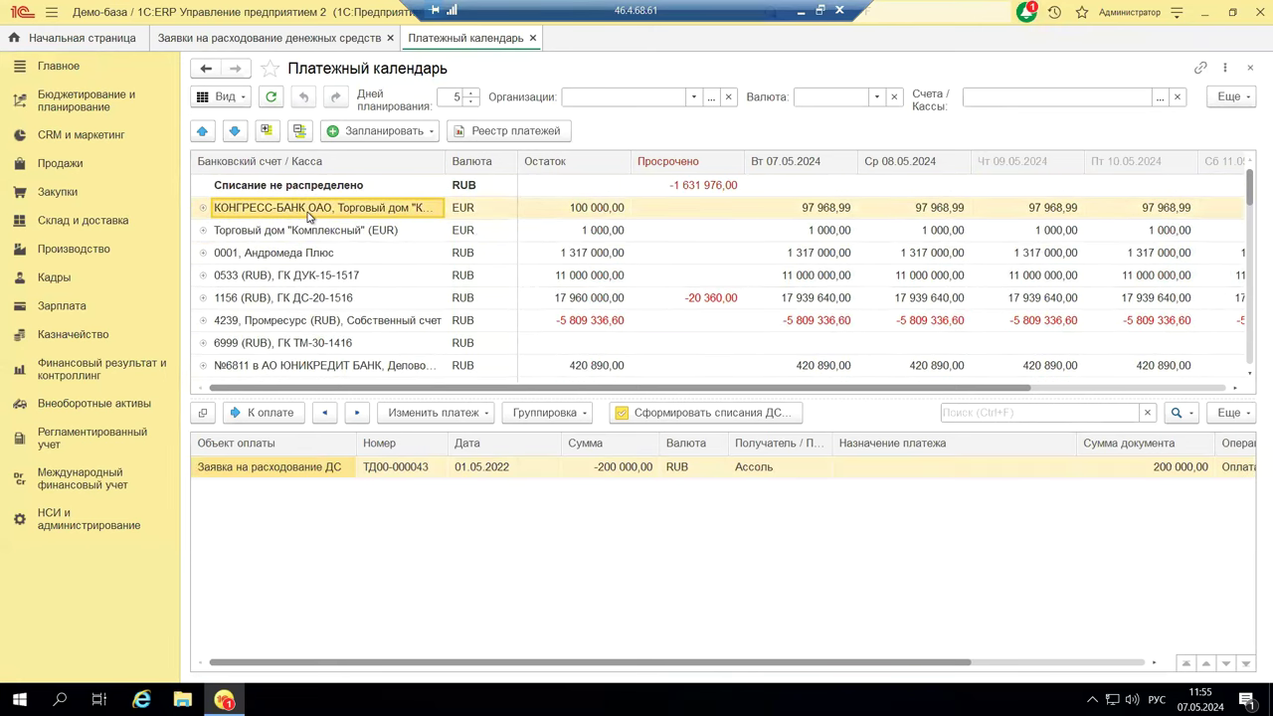
{"action": "left_click", "coordinate": [254, 191]}
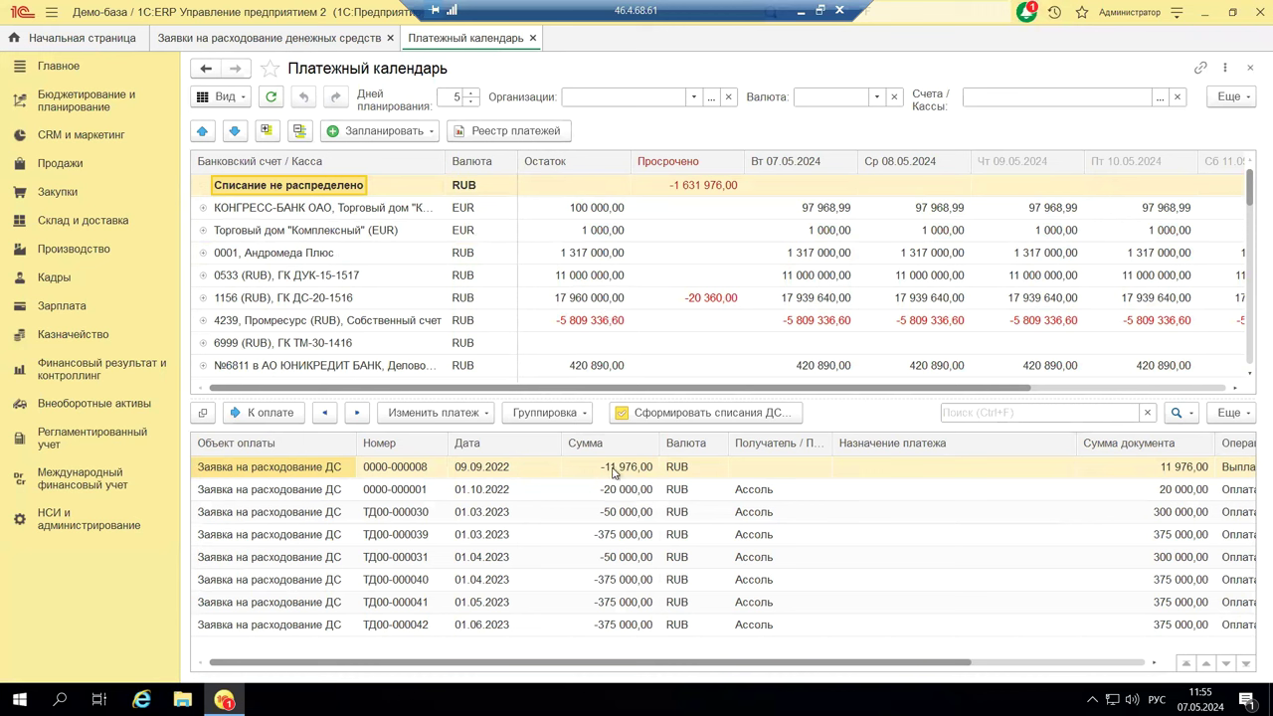
{"action": "left_click", "coordinate": [654, 415]}
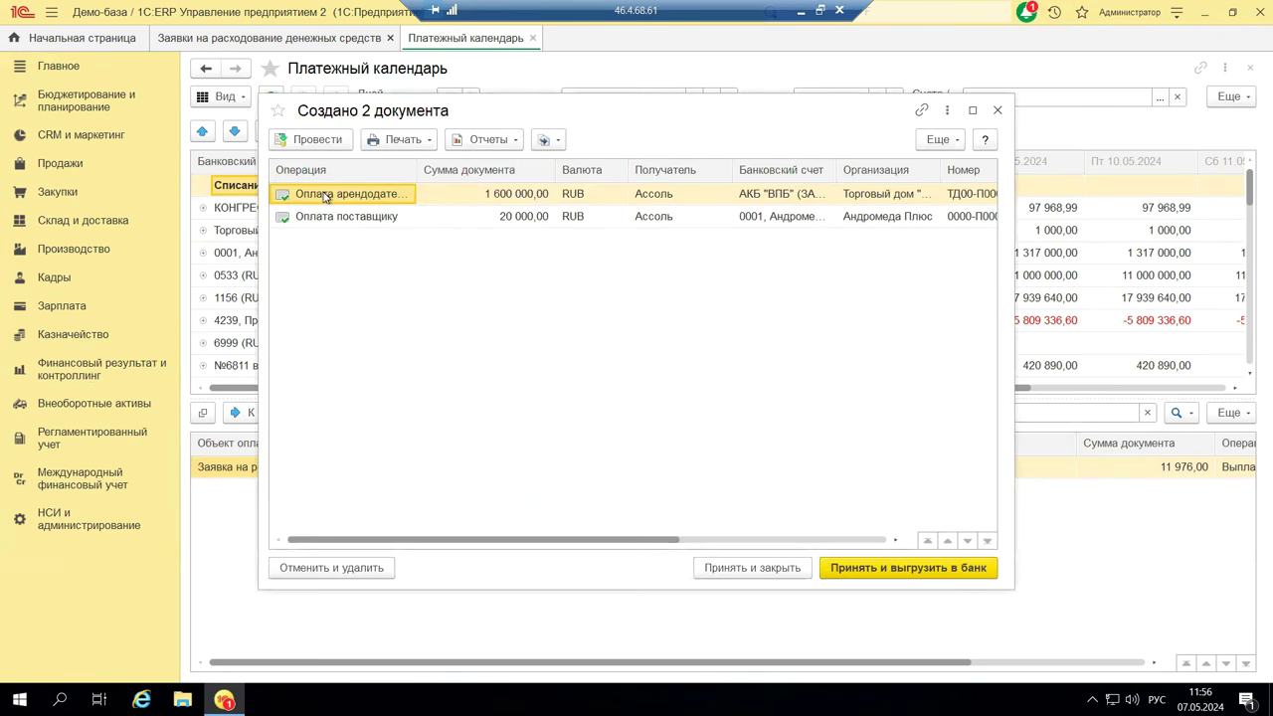
Step: Open the non-cash payments list (Безналичные платежи) in the treasury section and examine its bank account filter
{"action": "left_click", "coordinate": [32, 336]}
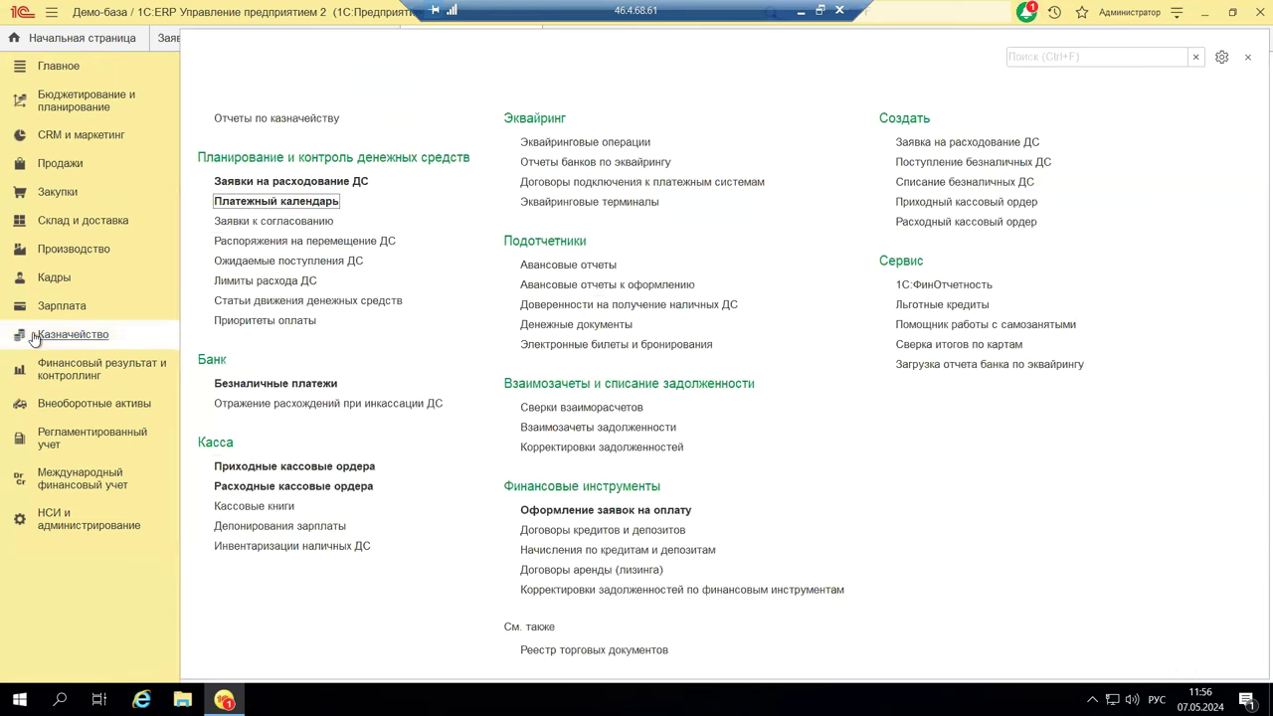
{"action": "left_click", "coordinate": [254, 385]}
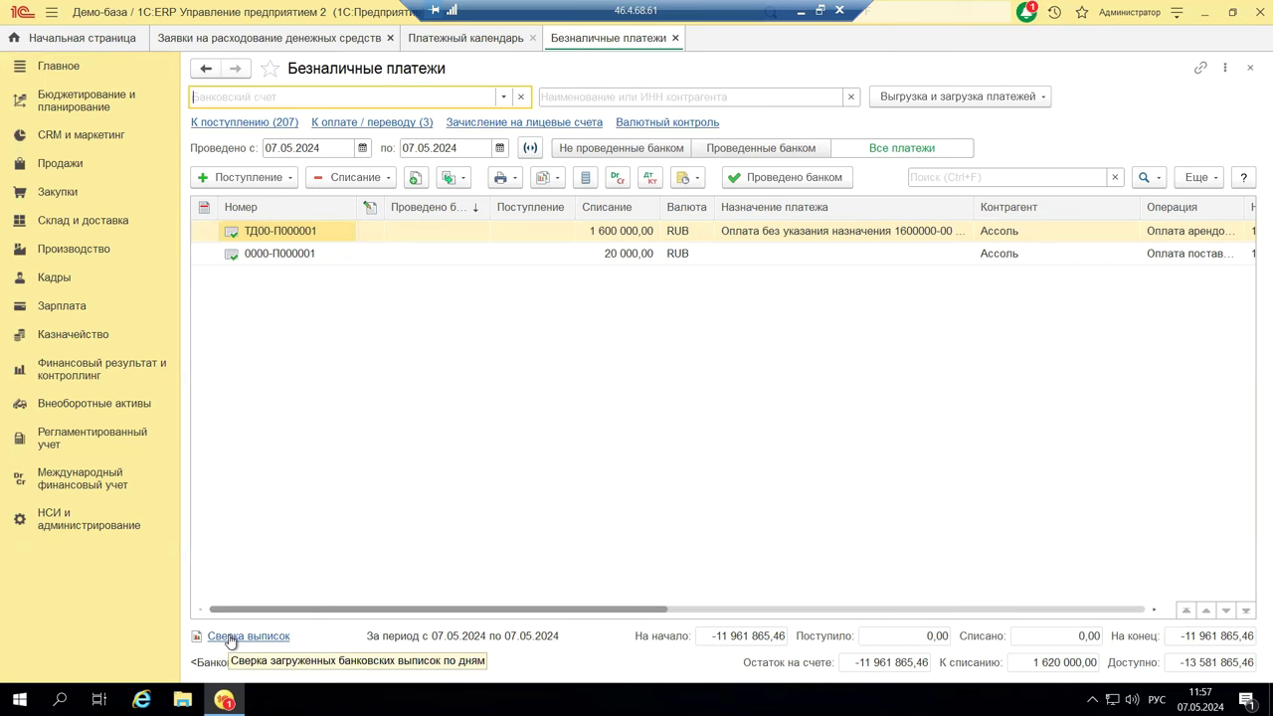
{"action": "left_click", "coordinate": [72, 335]}
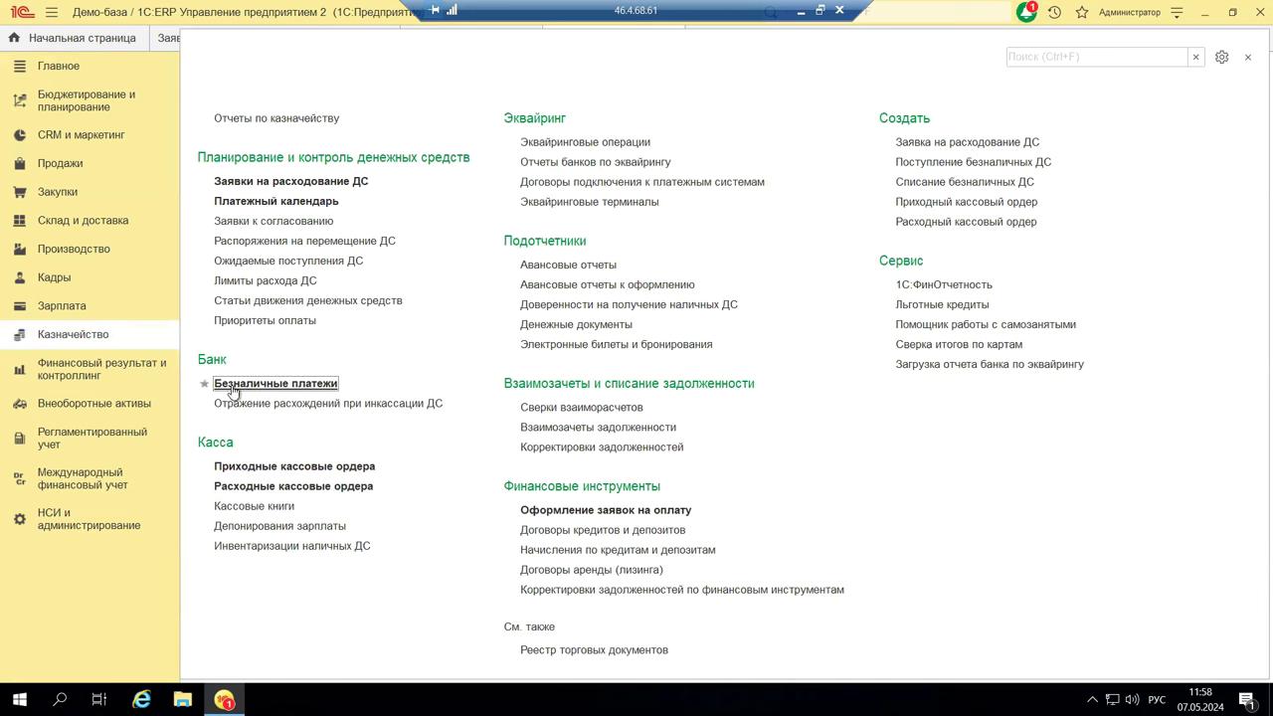
{"action": "left_click", "coordinate": [310, 386]}
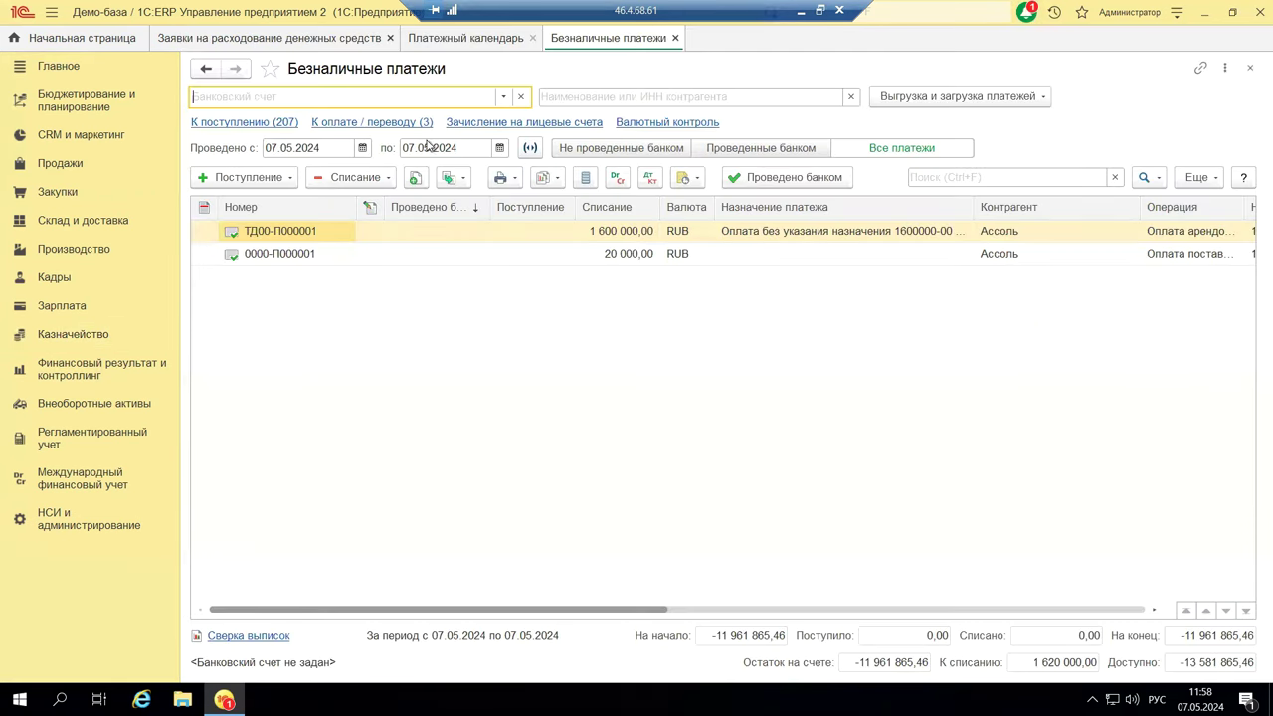
{"action": "left_click", "coordinate": [504, 96]}
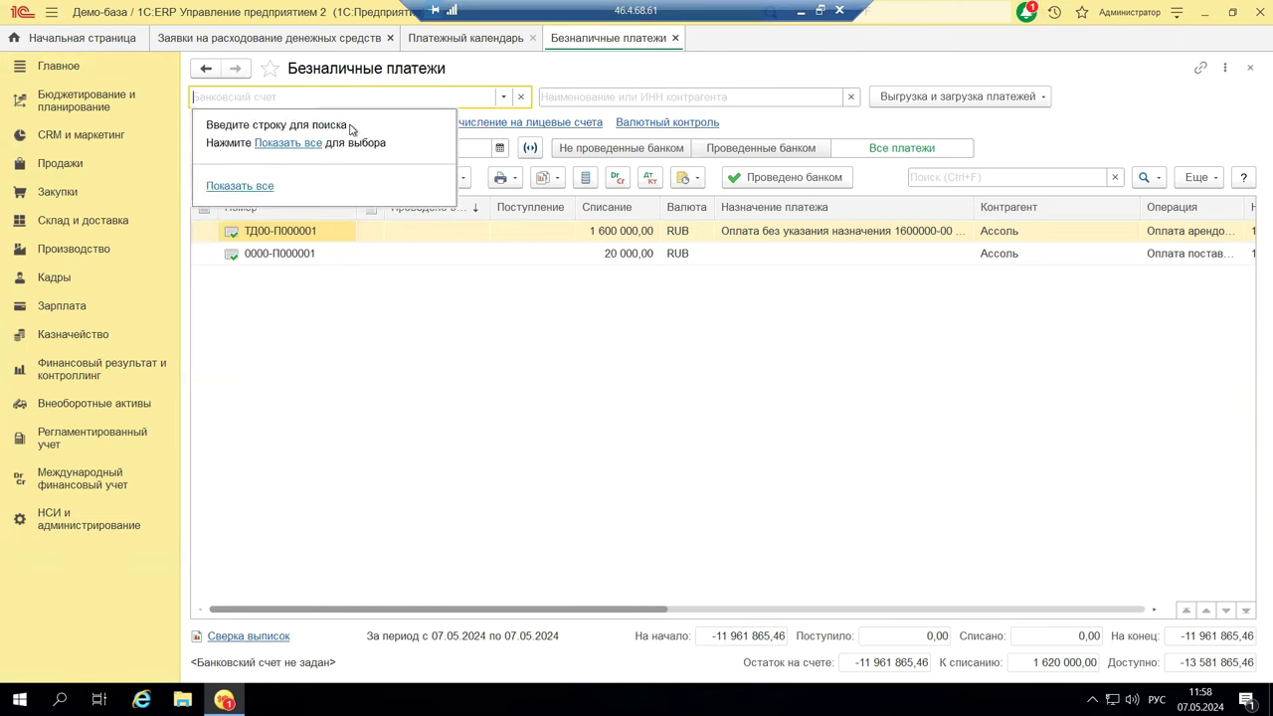
{"action": "left_click", "coordinate": [542, 72]}
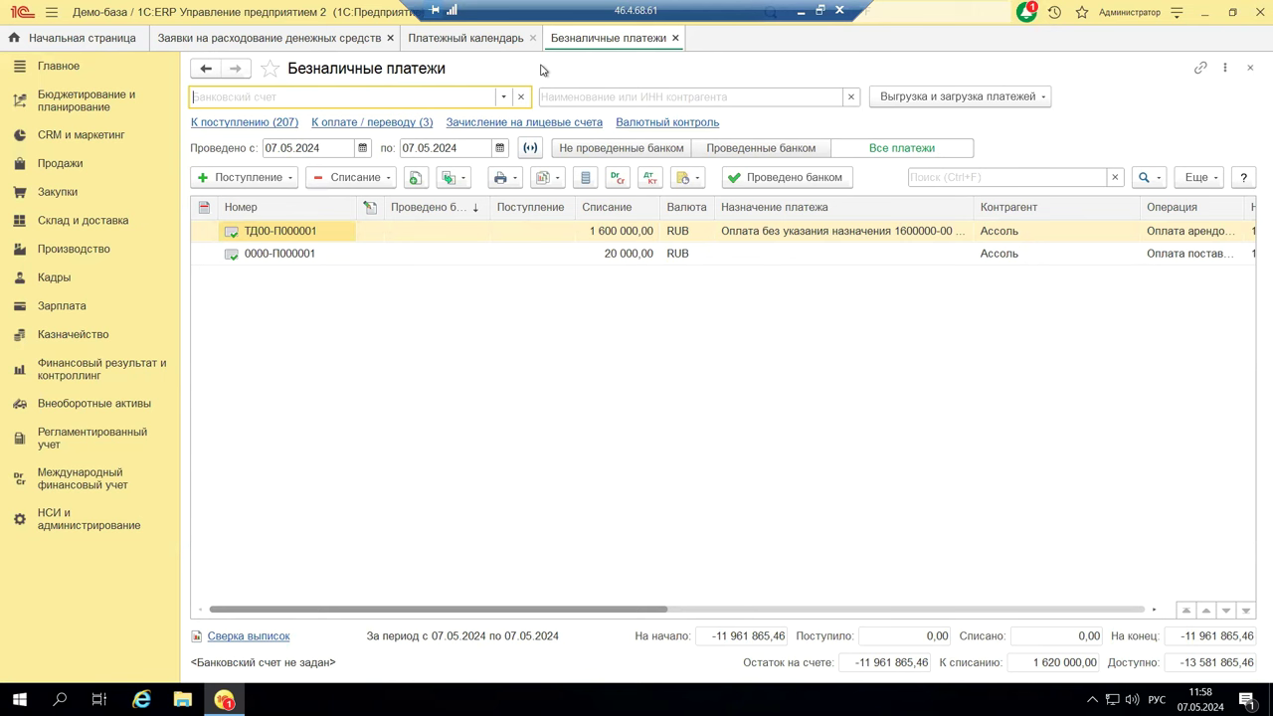
Step: Examine the payment export and import options and show only the payments not processed by the bank (Не проведенные банком)
{"action": "left_click", "coordinate": [1044, 99]}
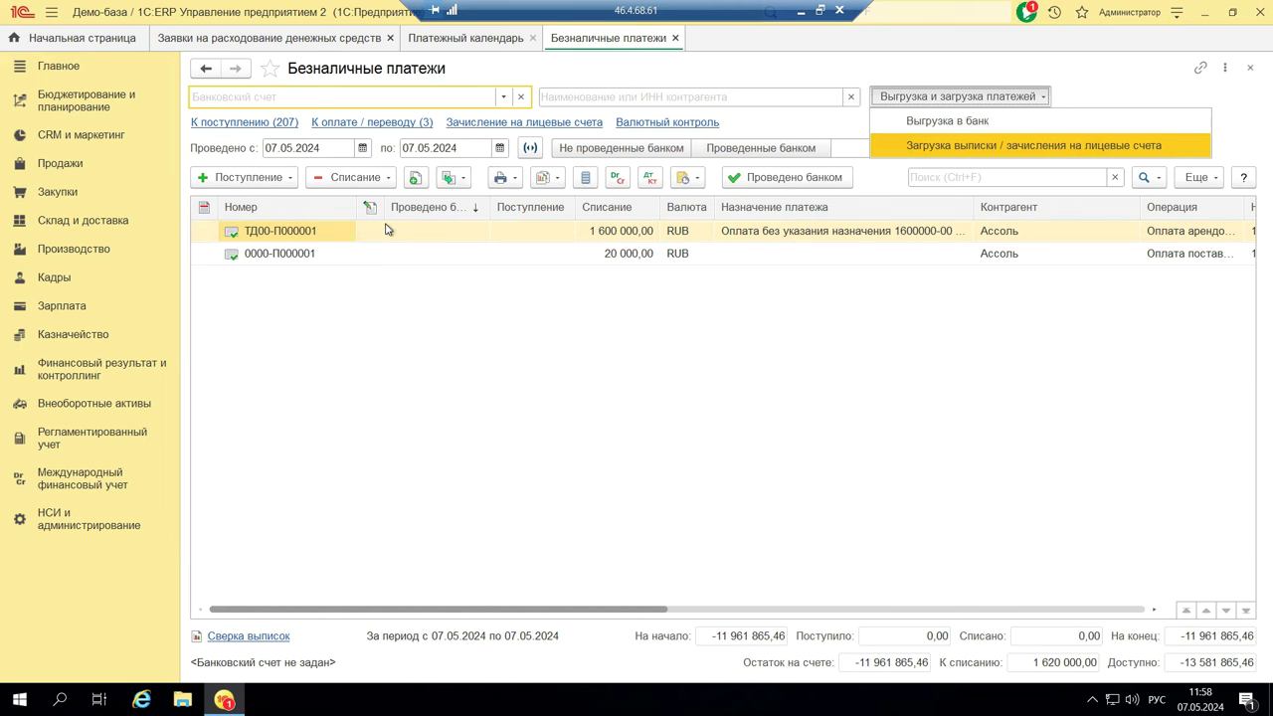
{"action": "left_click", "coordinate": [791, 305]}
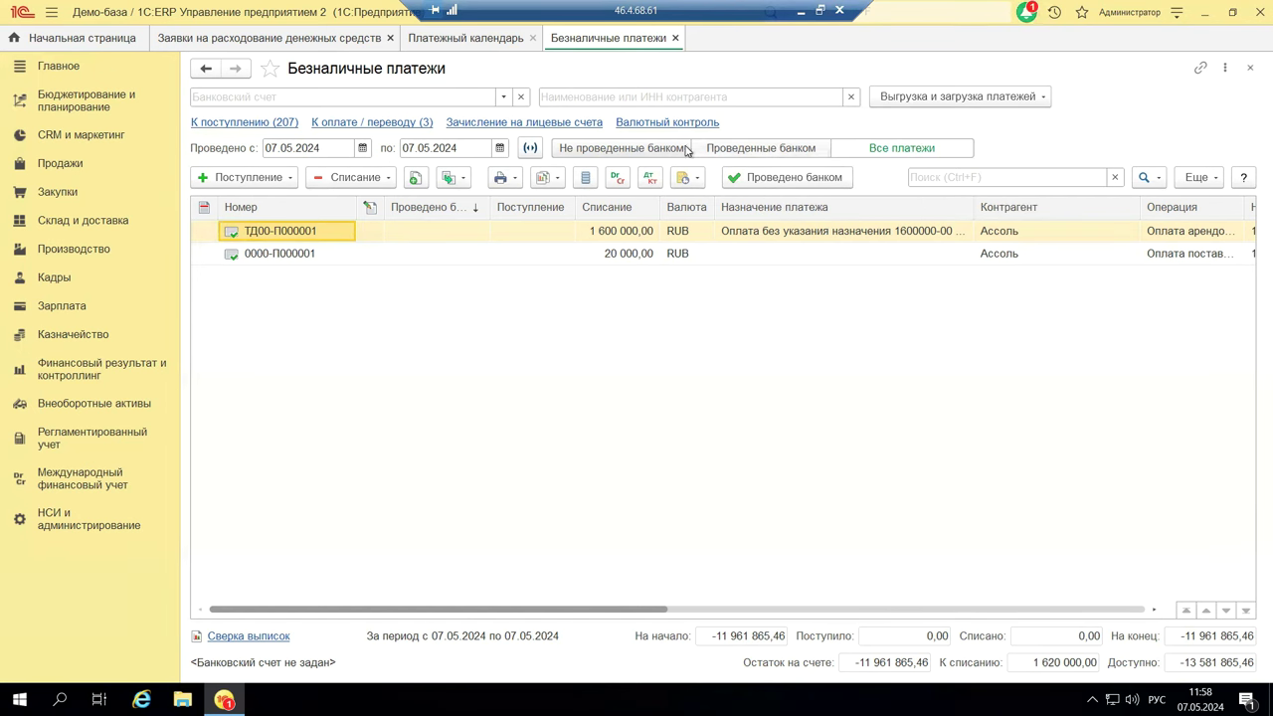
{"action": "left_click", "coordinate": [623, 149]}
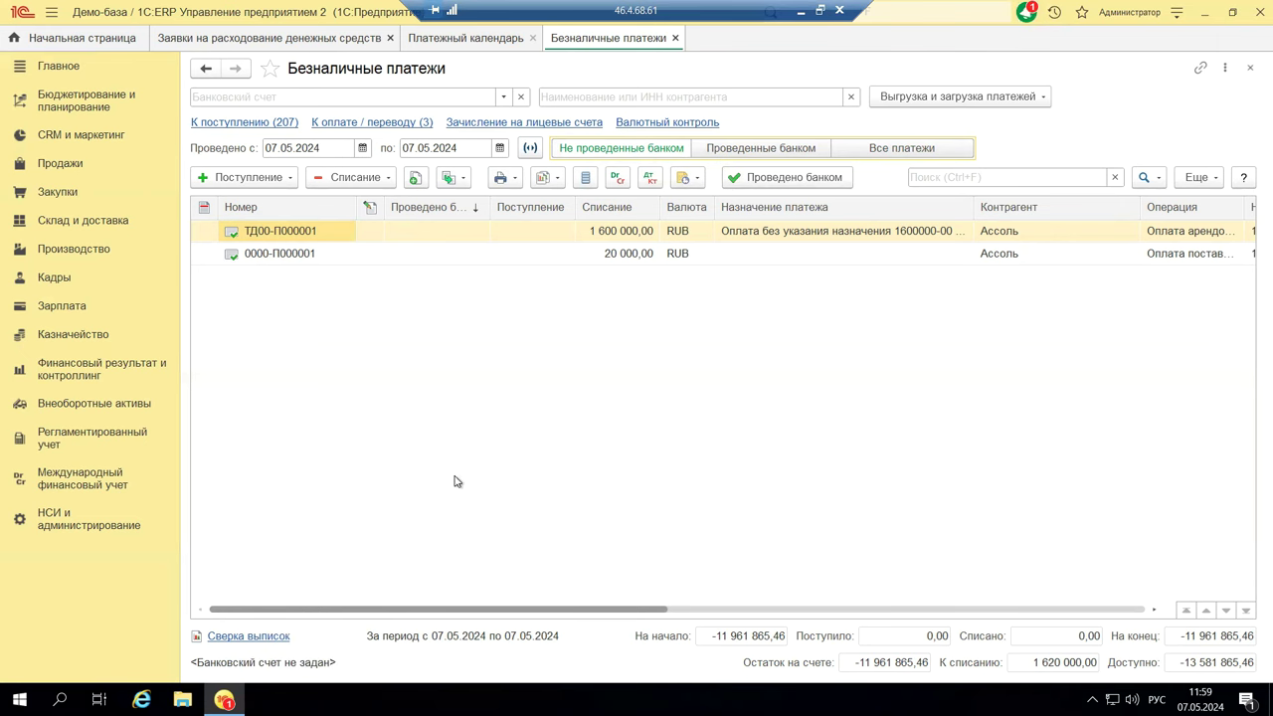
Step: Open the bank statement reconciliation report (Сверка выписок), examine the balances against the loaded statement data, and close it
{"action": "left_click", "coordinate": [256, 637]}
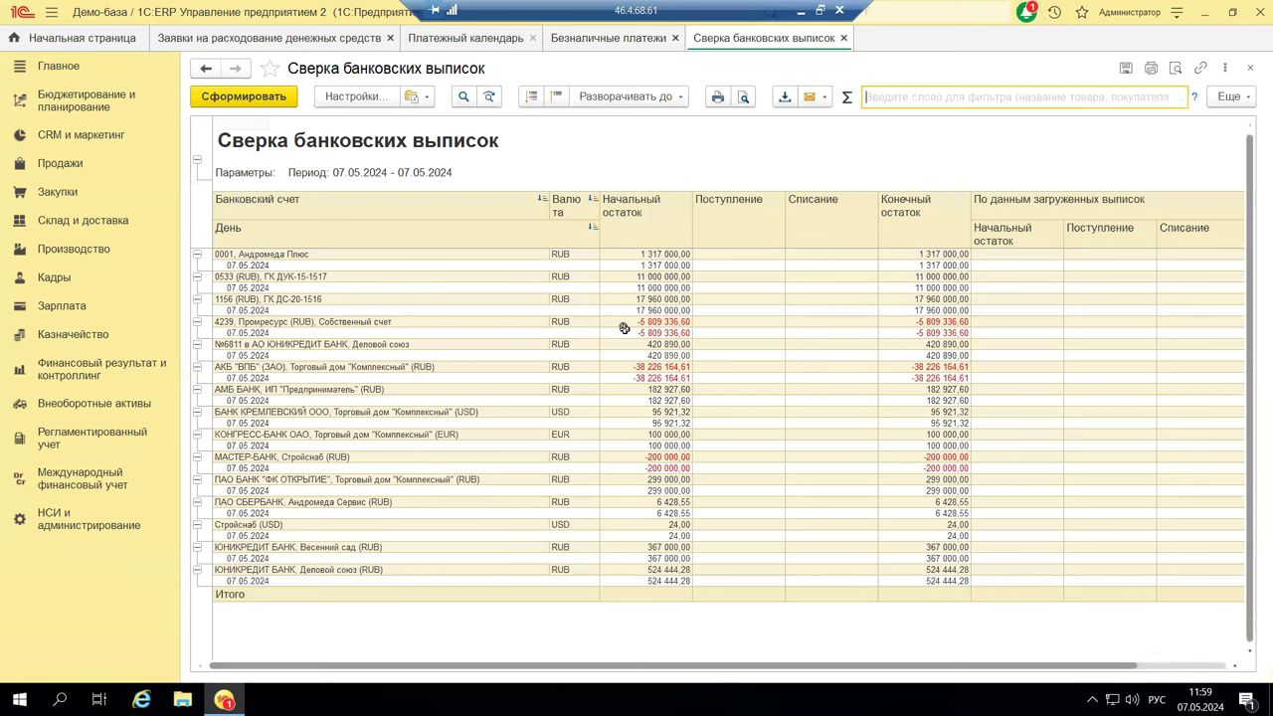
{"action": "left_click", "coordinate": [1009, 259]}
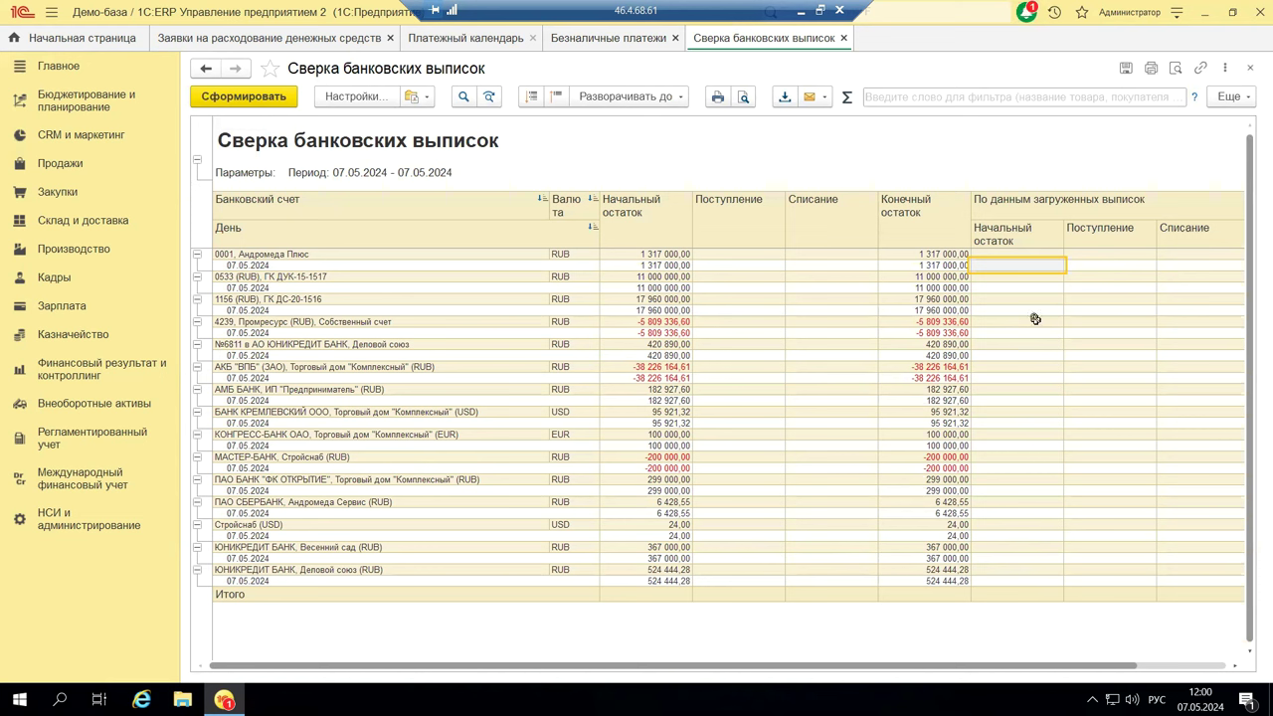
{"action": "left_click", "coordinate": [1252, 66]}
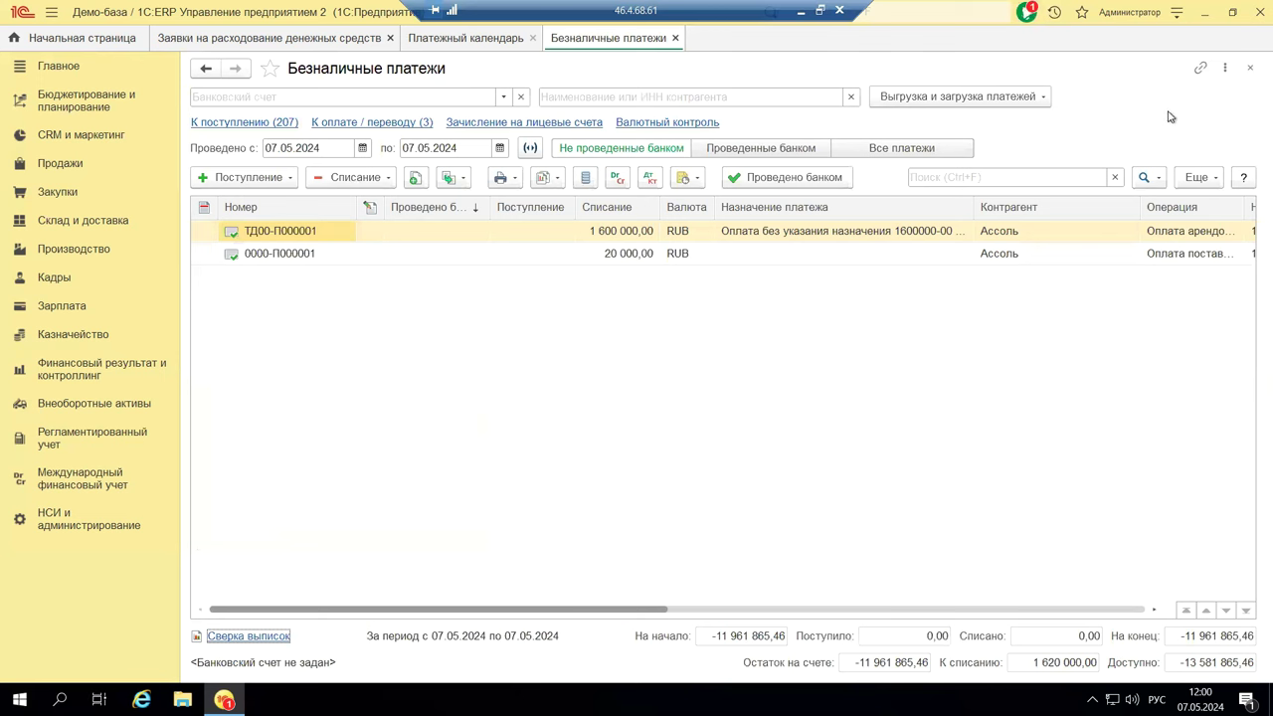
Step: Close the non-cash payments list and the form with the created documents, returning to the payment calendar
{"action": "left_click", "coordinate": [1247, 68]}
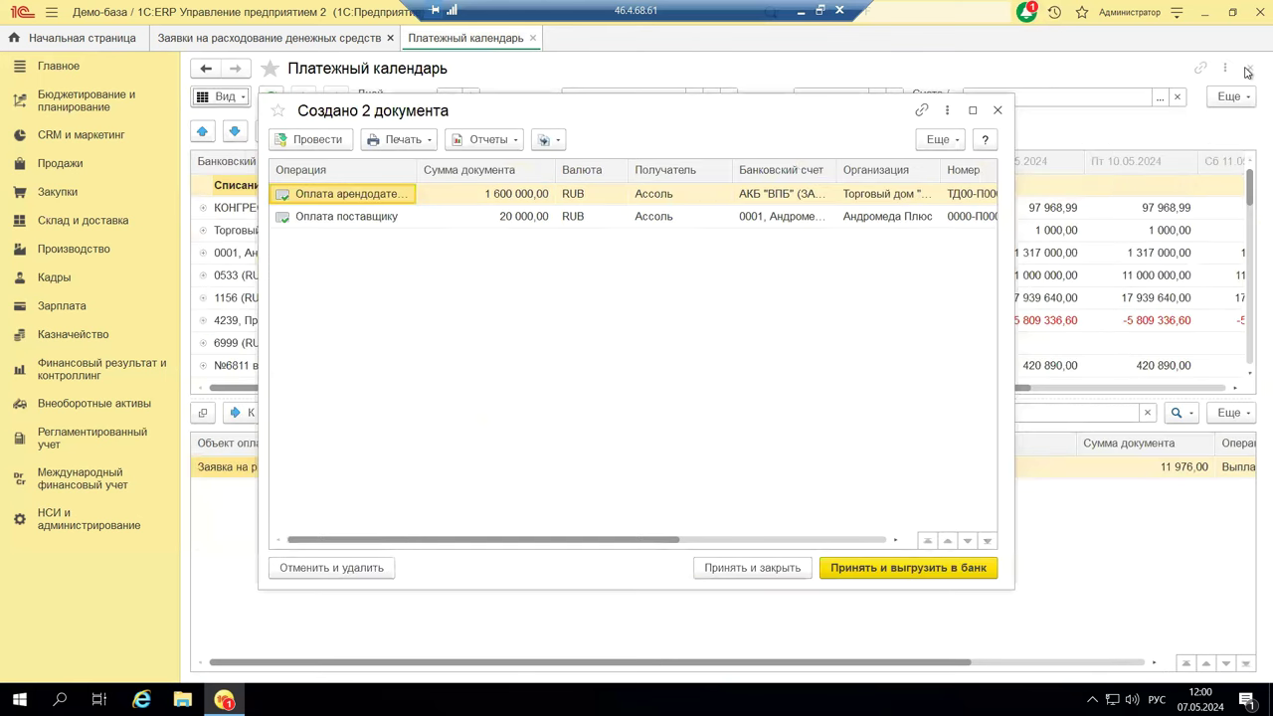
{"action": "left_click", "coordinate": [999, 112]}
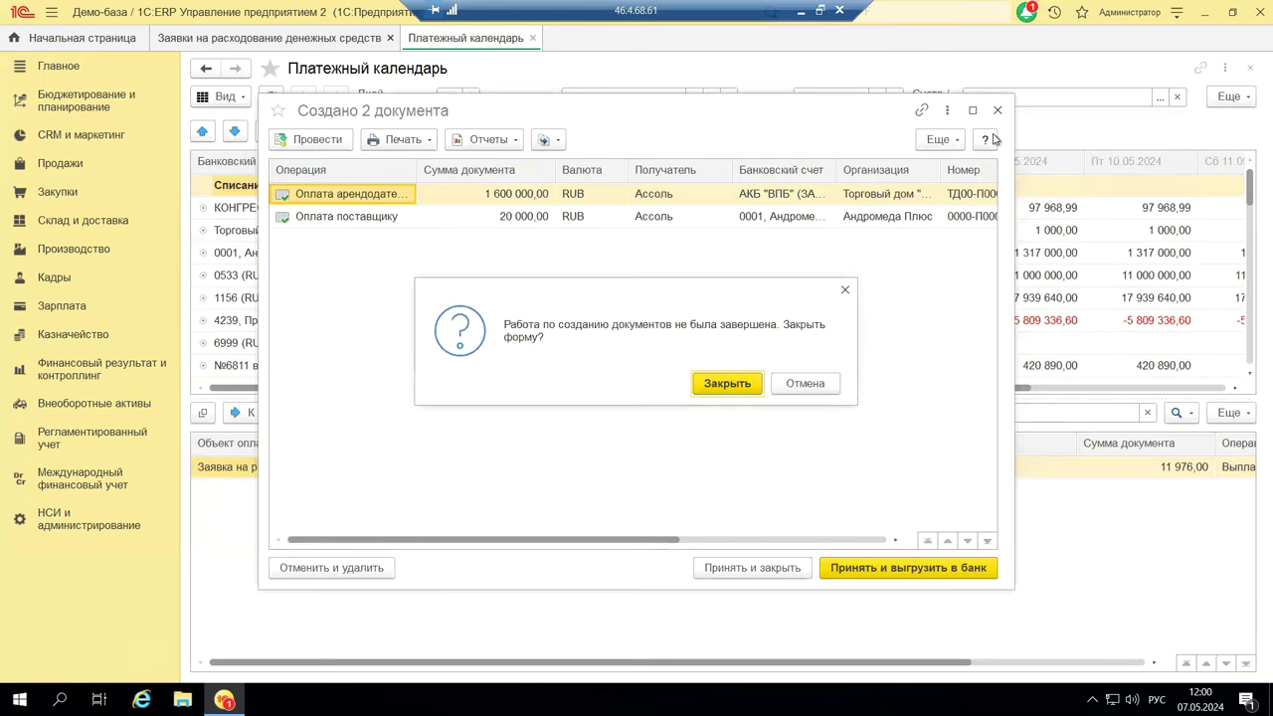
{"action": "left_click", "coordinate": [720, 384]}
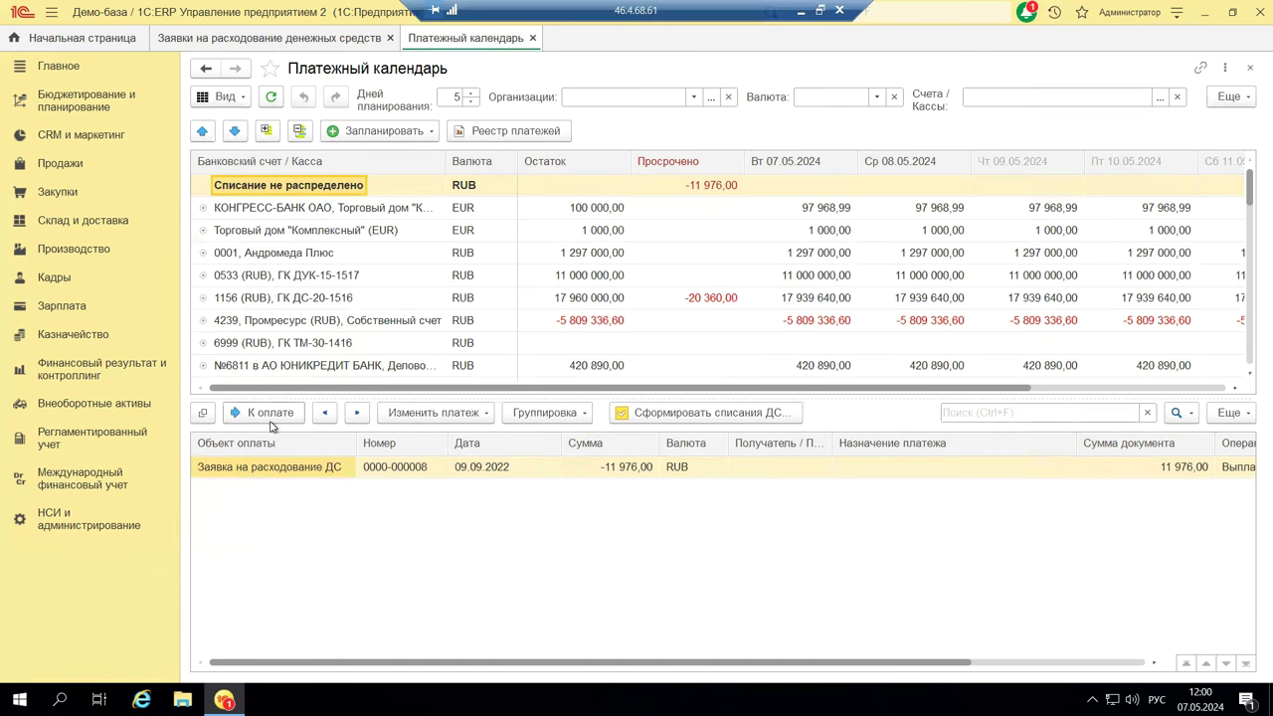
Step: Examine the grouping options available for the payments in the calendar
{"action": "left_click", "coordinate": [549, 415]}
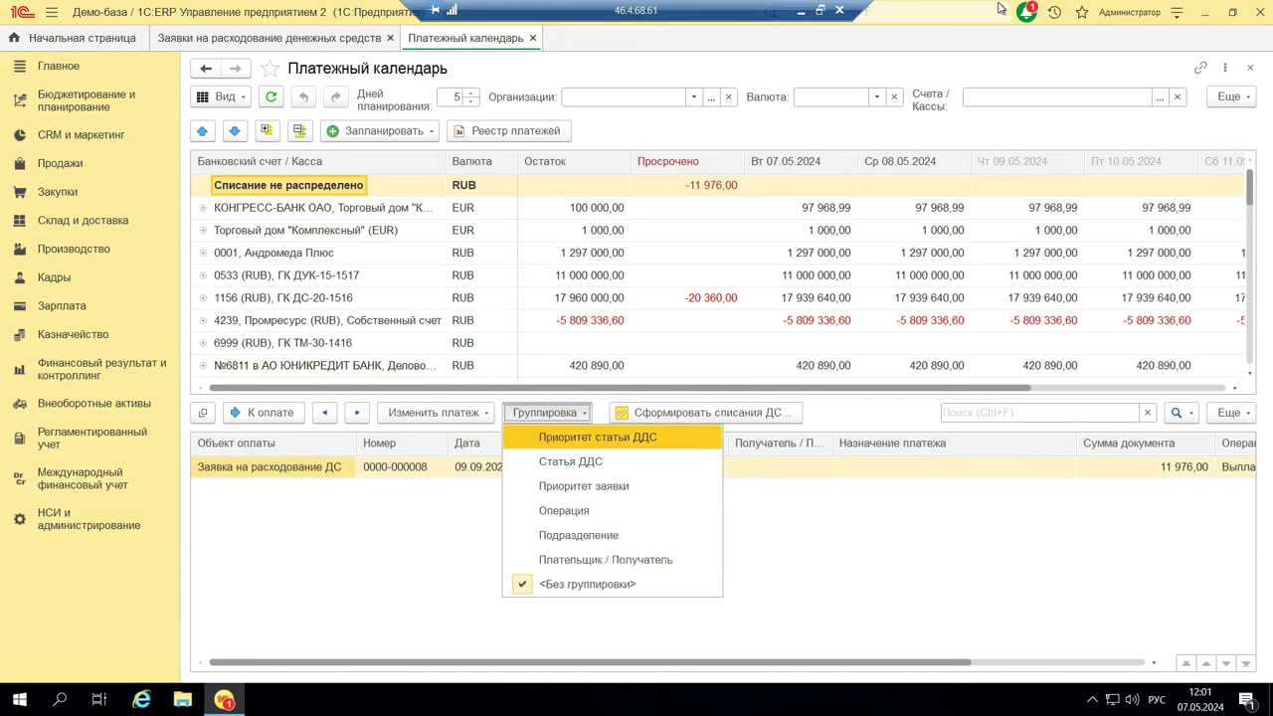
Step: Open the payment calendar settings and turn on every expected receipts (Ожидаемые поступления) and expected write-offs (Ожидаемые списания) option
{"action": "left_click", "coordinate": [1222, 100]}
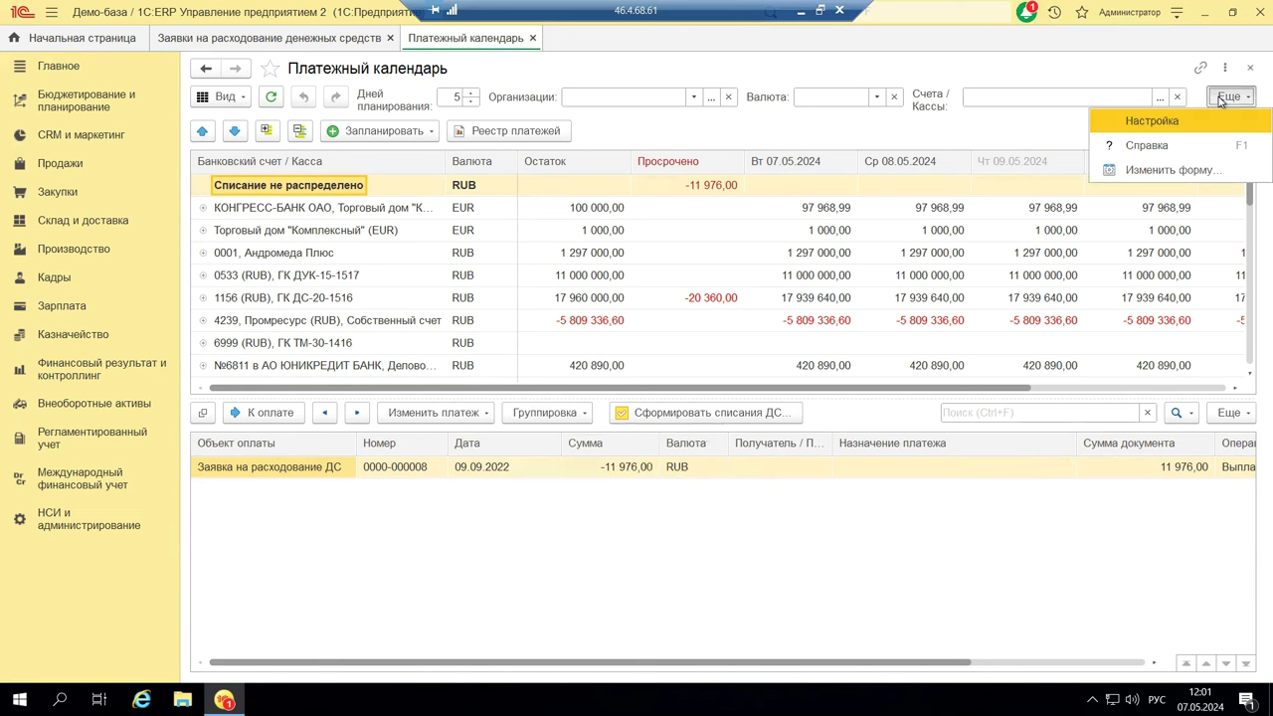
{"action": "left_click", "coordinate": [1154, 122]}
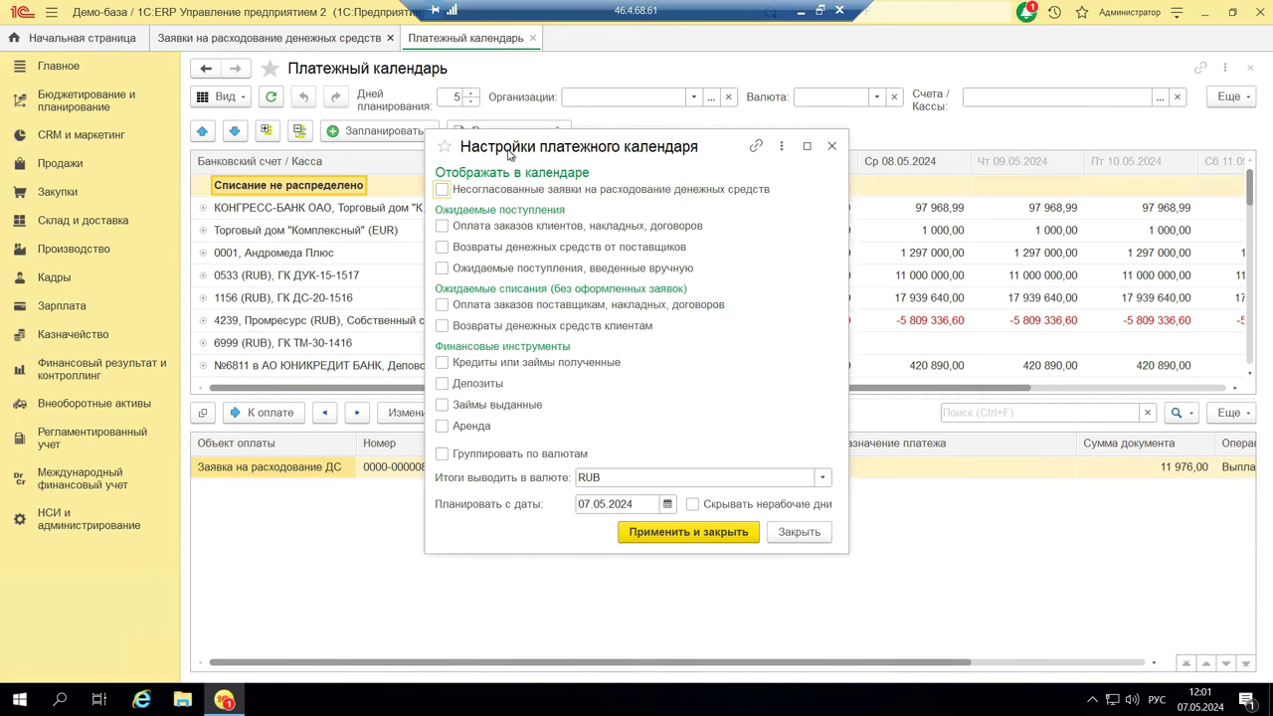
{"action": "left_click", "coordinate": [442, 190]}
{"action": "left_click", "coordinate": [441, 190]}
{"action": "left_click", "coordinate": [443, 228]}
{"action": "left_click", "coordinate": [442, 249]}
{"action": "left_click", "coordinate": [444, 272]}
{"action": "left_click", "coordinate": [441, 306]}
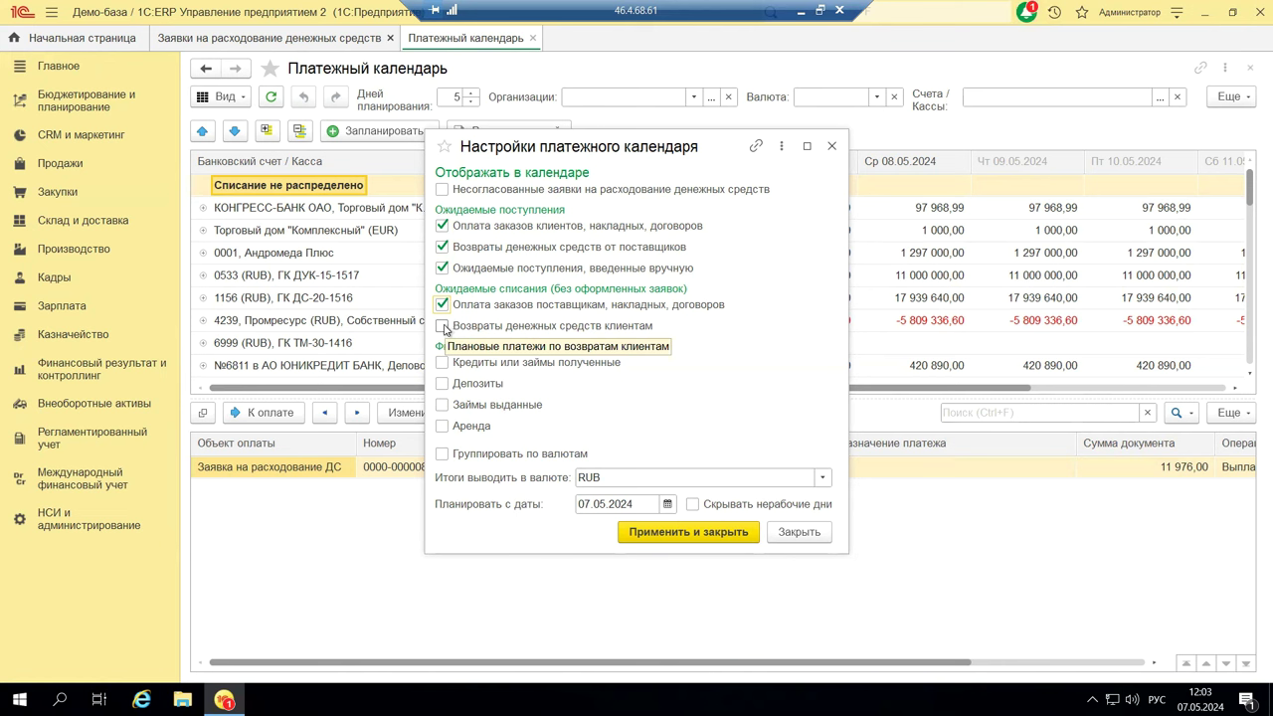
{"action": "left_click", "coordinate": [442, 328]}
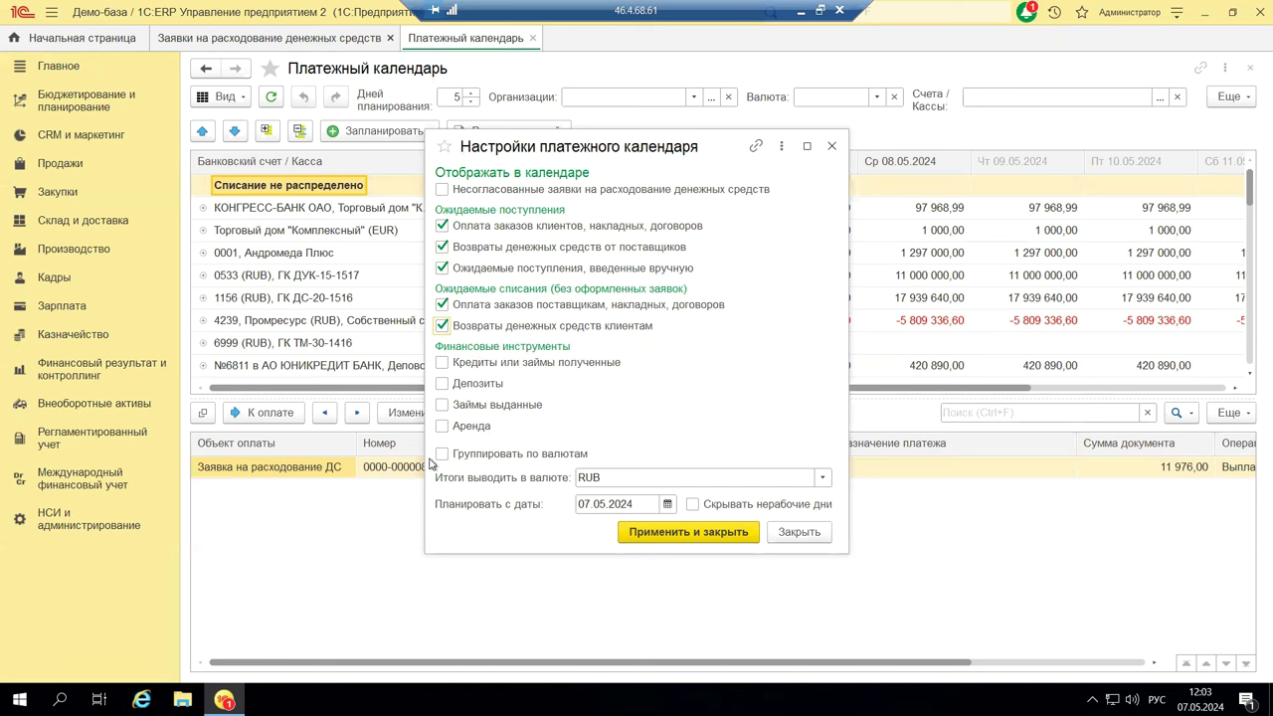
Step: Turn on all financial instruments for the calendar: Кредиты или займы полученные, Депозиты, Займы выданные and Аренда
{"action": "left_click", "coordinate": [443, 363]}
{"action": "left_click", "coordinate": [444, 385]}
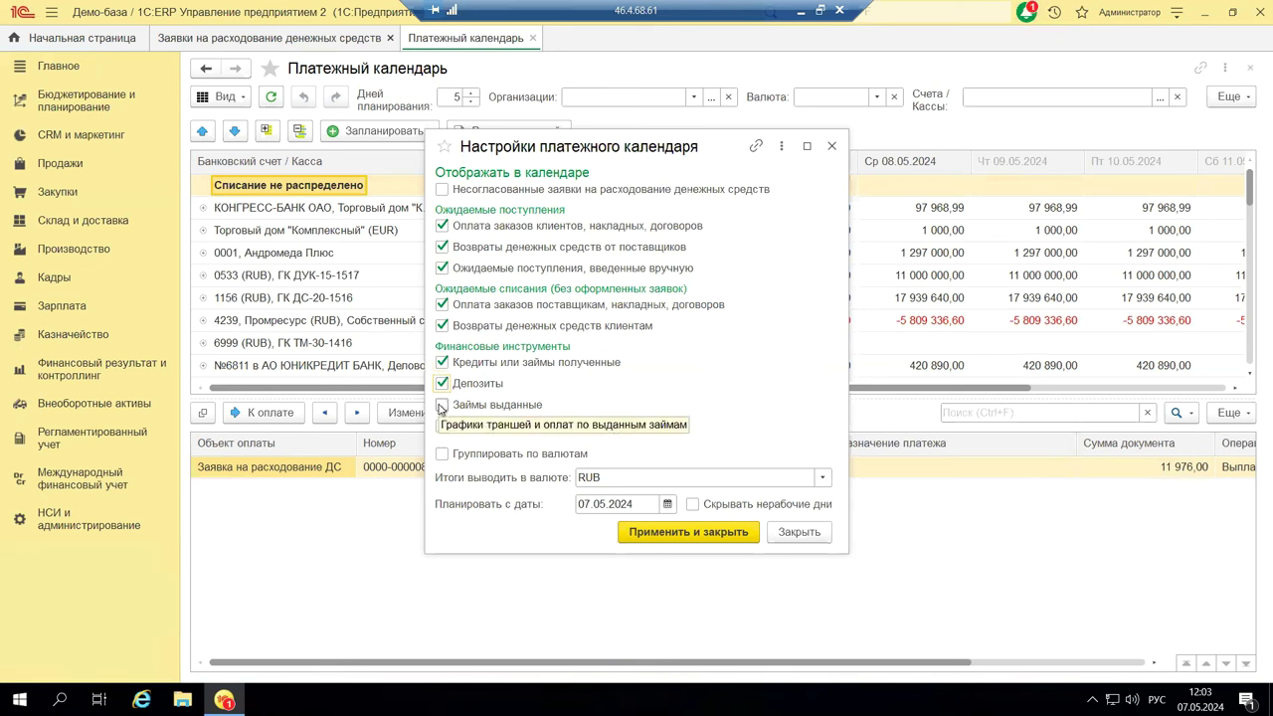
{"action": "left_click", "coordinate": [442, 407]}
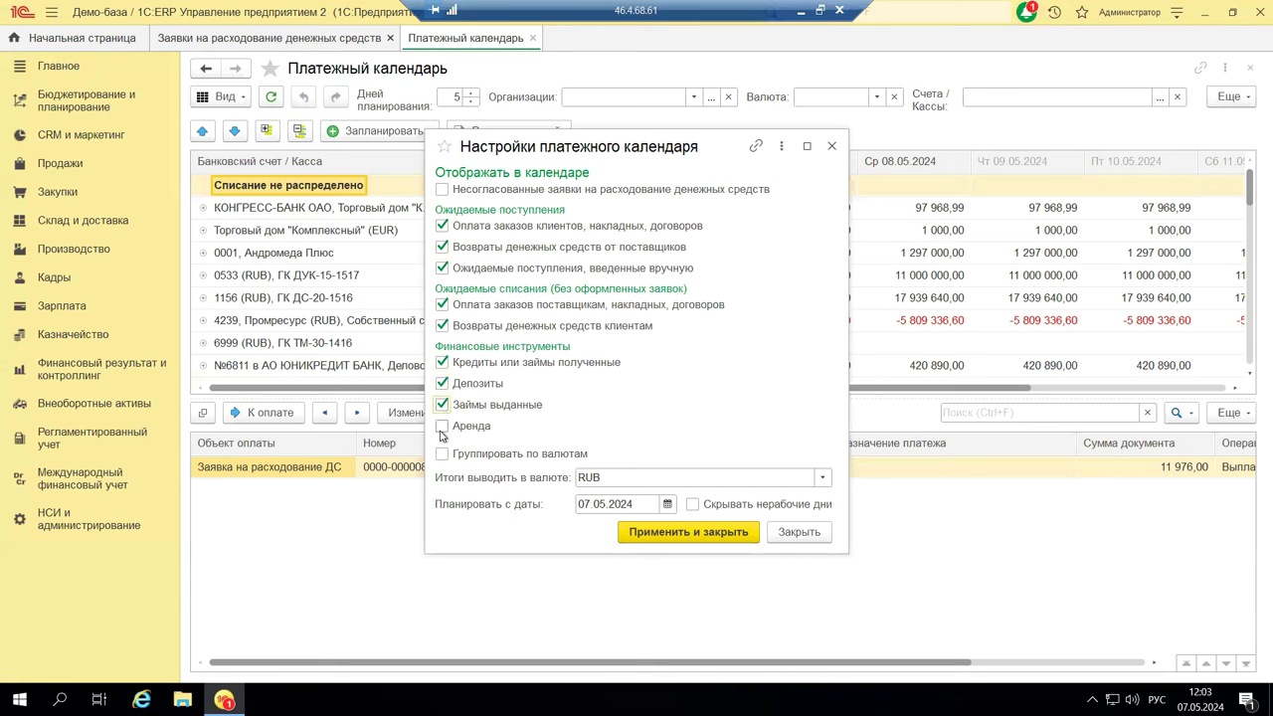
{"action": "left_click", "coordinate": [442, 425]}
Step: Examine the currencies available for the calendar totals (Итоги выводить в валюте) and close the settings without applying them
{"action": "left_click", "coordinate": [649, 477]}
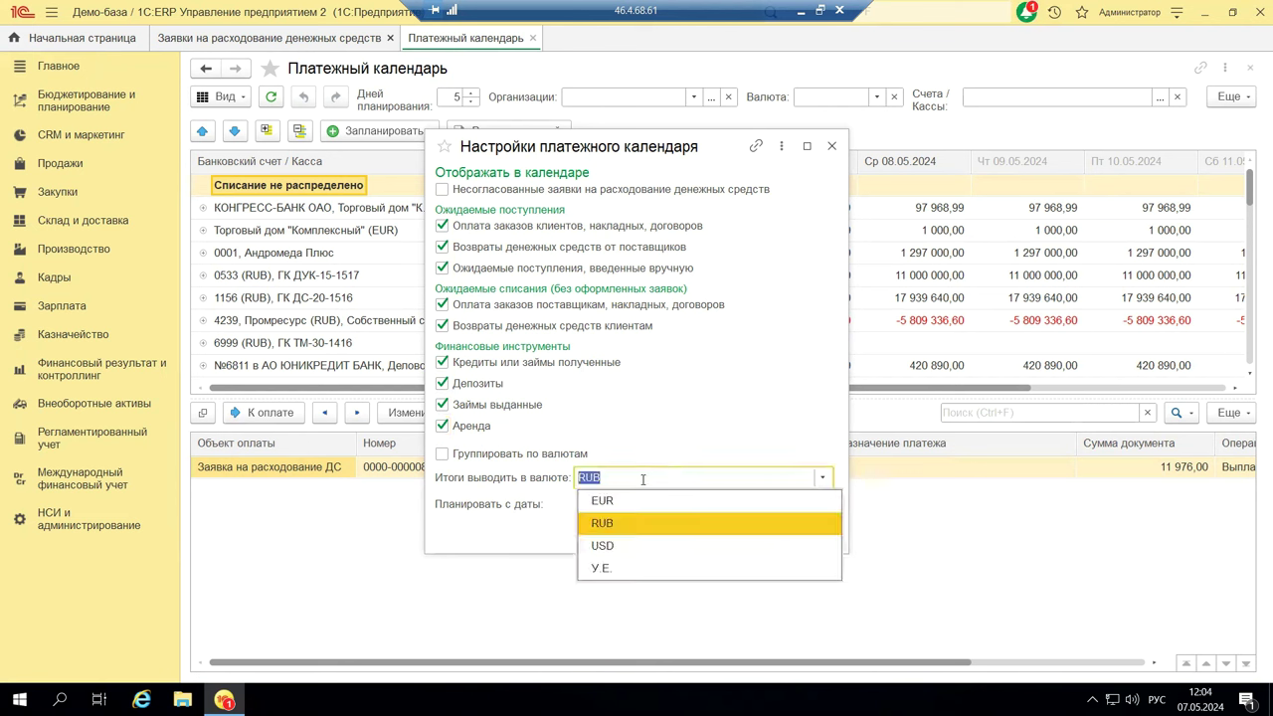
{"action": "left_click", "coordinate": [721, 395]}
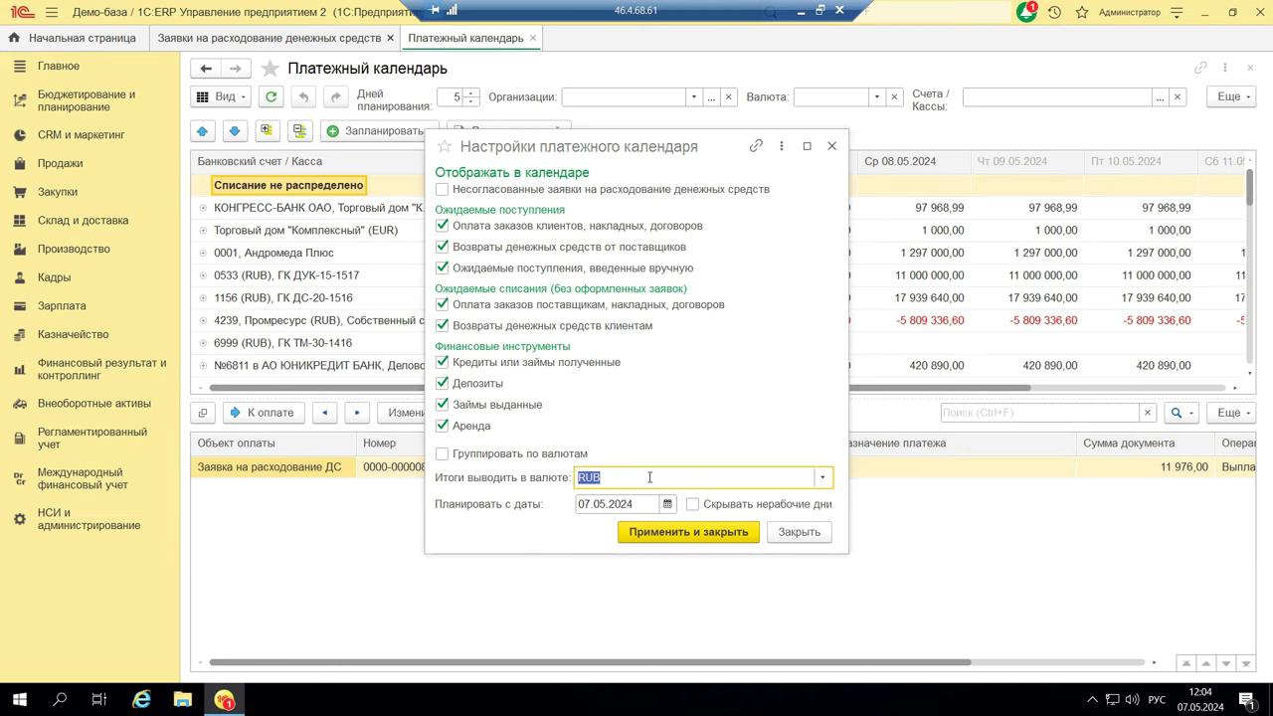
{"action": "left_click", "coordinate": [831, 145]}
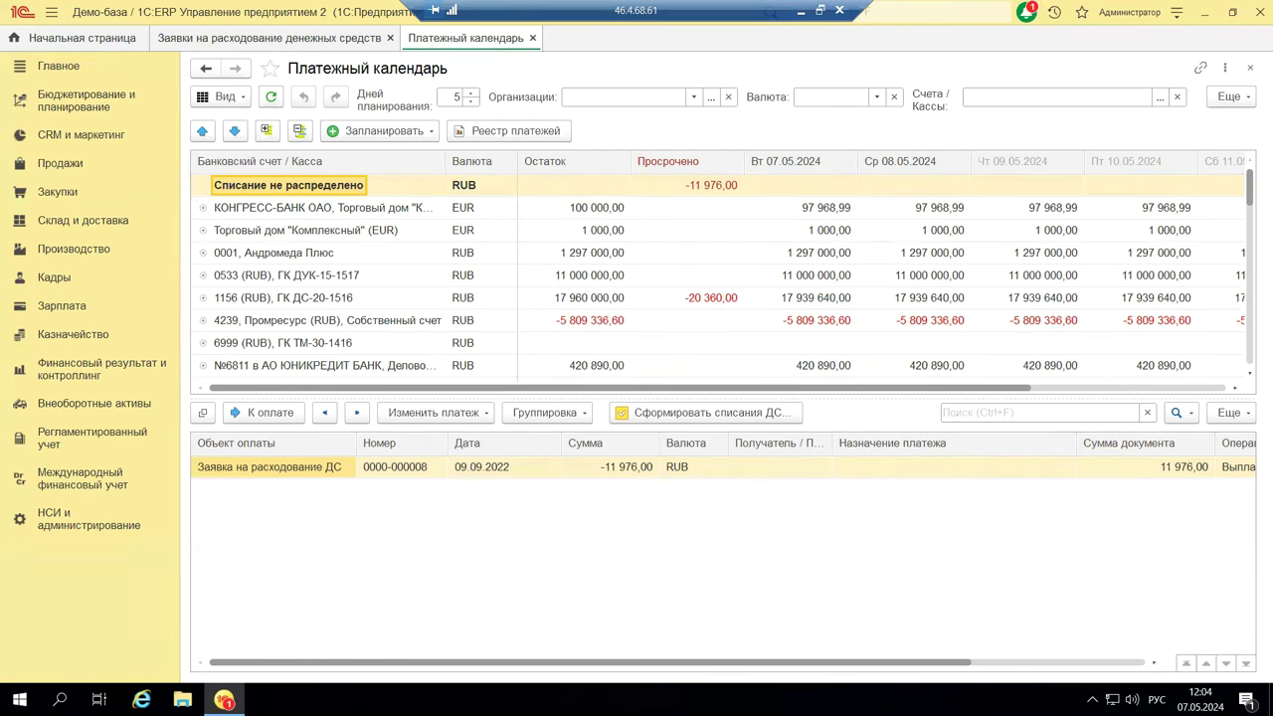